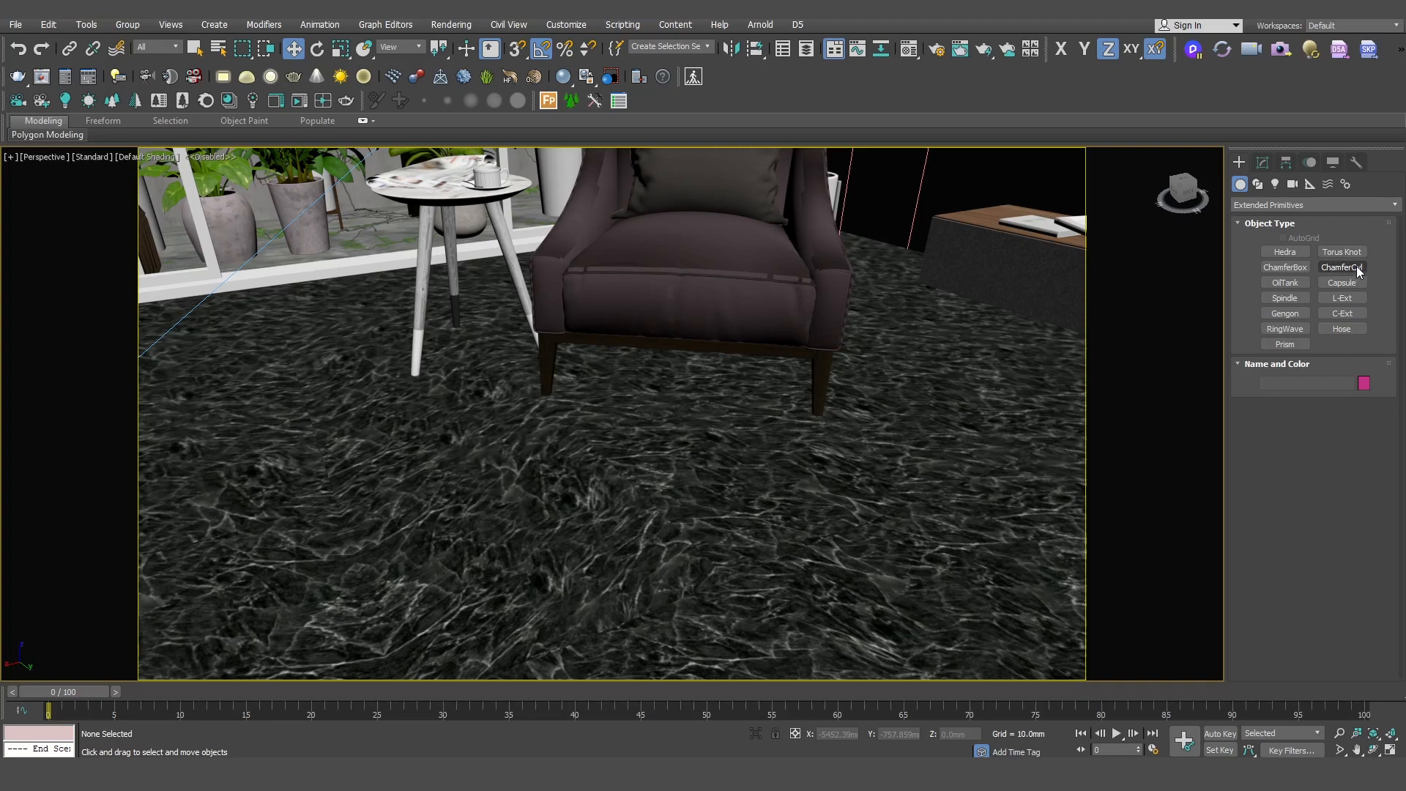
Step: Draw a chamfer cylinder on the floor under the armchair, about 697 mm radius, 67 mm high, with a fillet of about 17 mm
left_click(1355, 266)
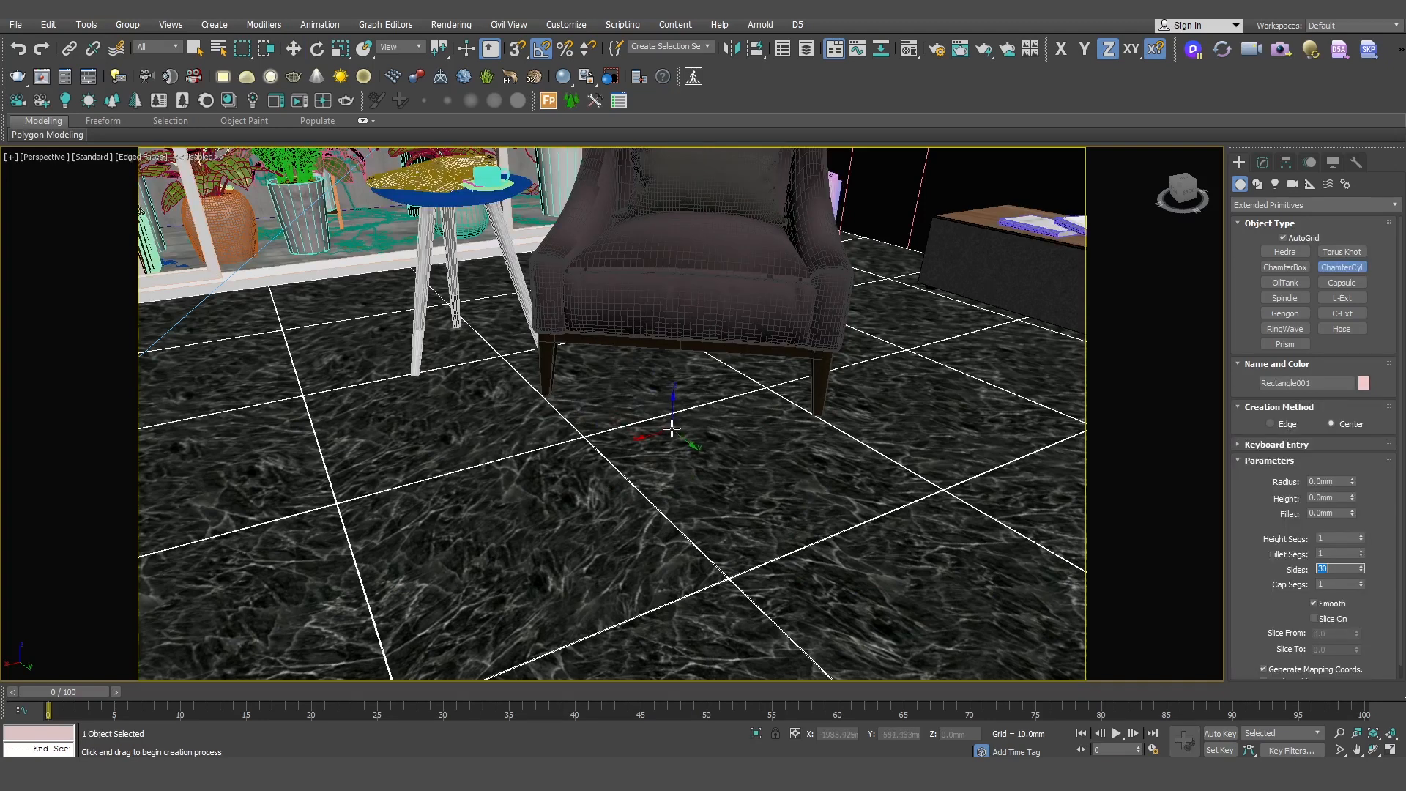
left_click_drag(660, 404, 858, 538)
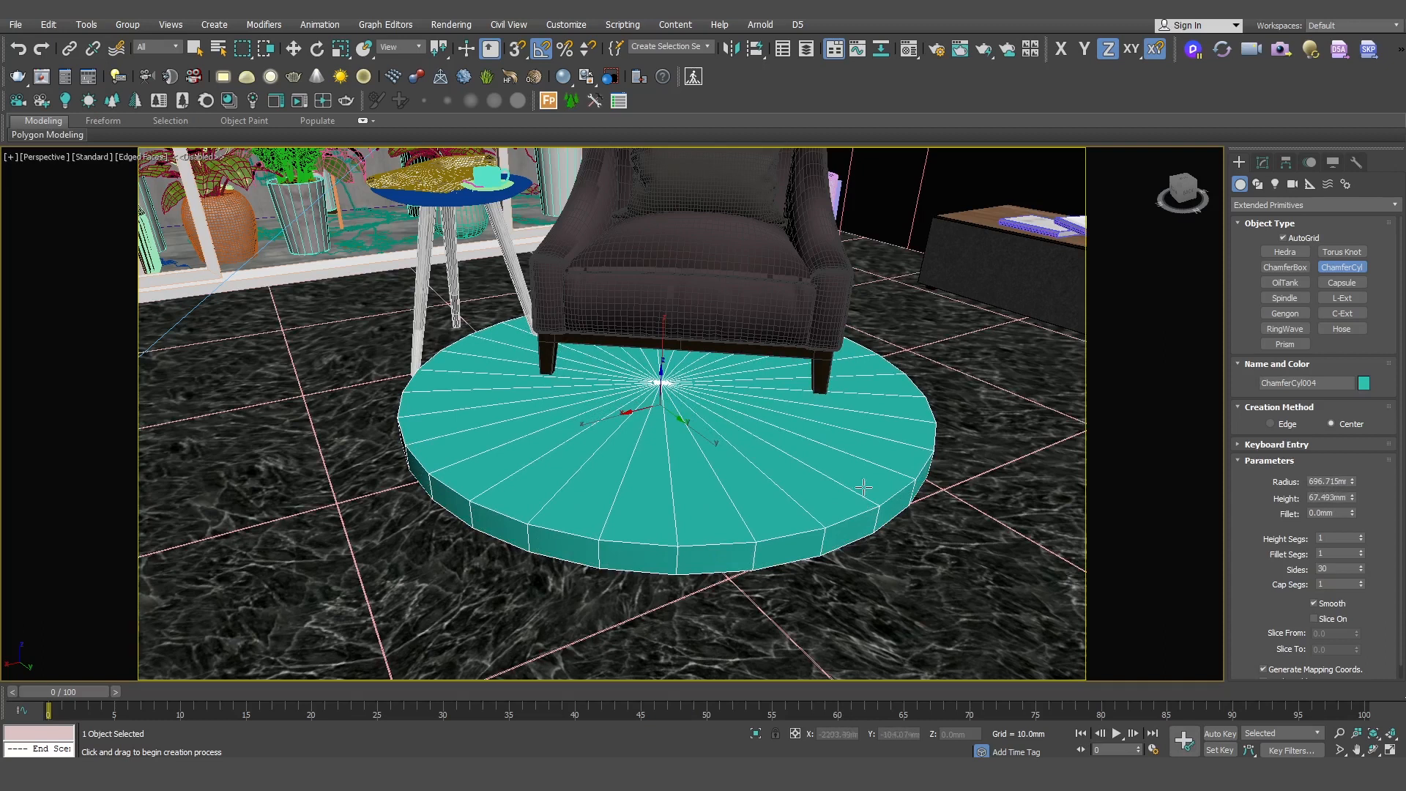
left_click(855, 528)
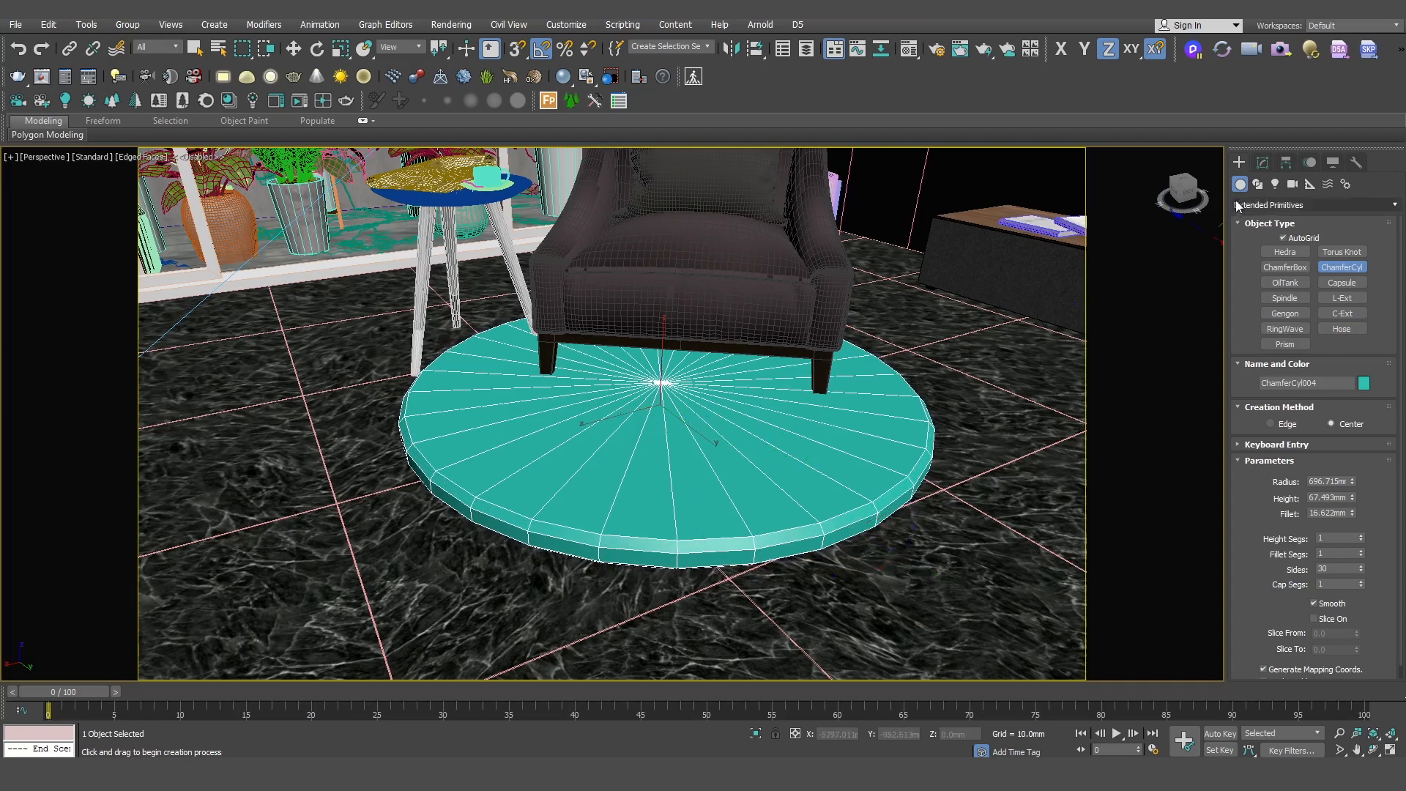
Step: Set the chamfer cylinder's sides to 50 and its fillet segments to 3
left_click(1262, 162)
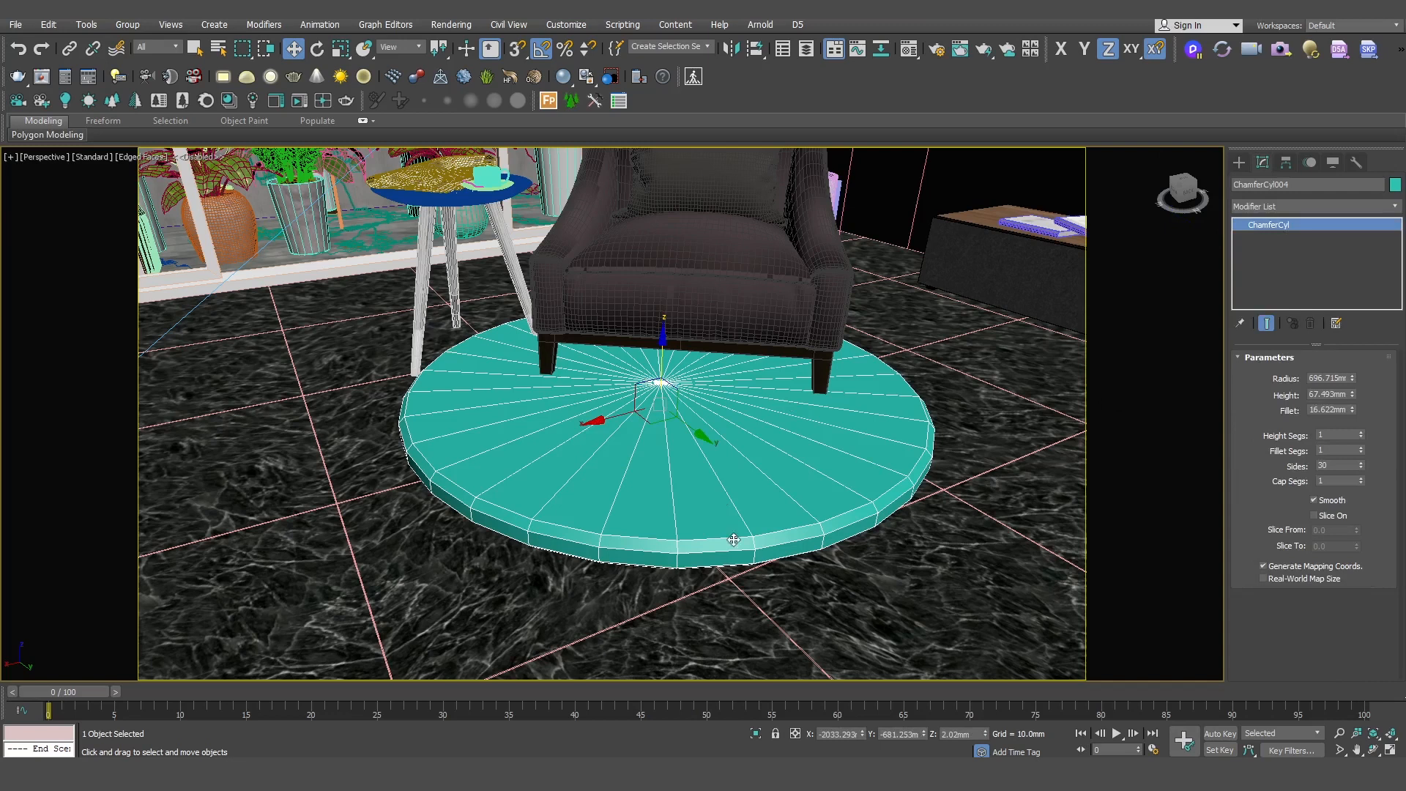
double_click(1339, 465)
type("50")
key("Return")
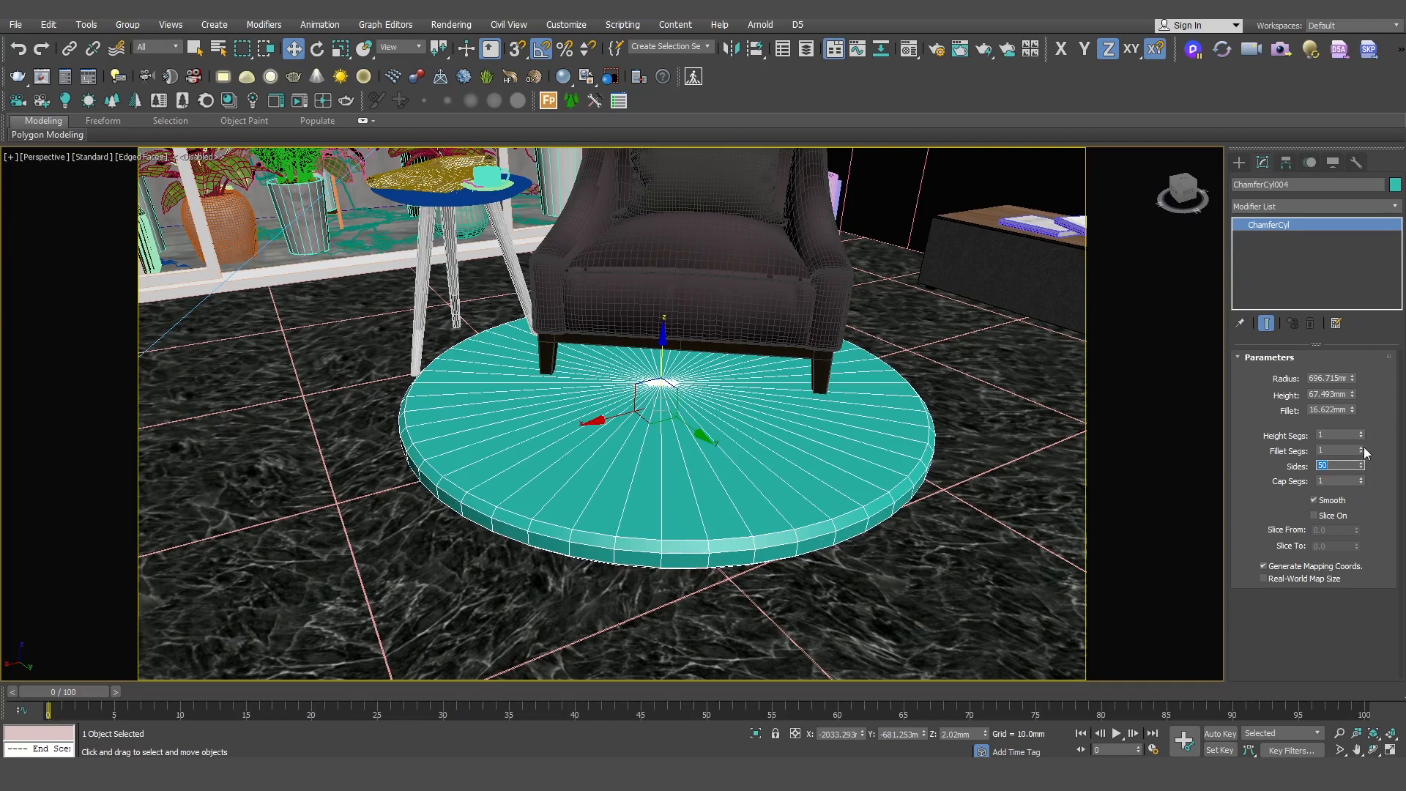
scroll(776, 542, "up", 2)
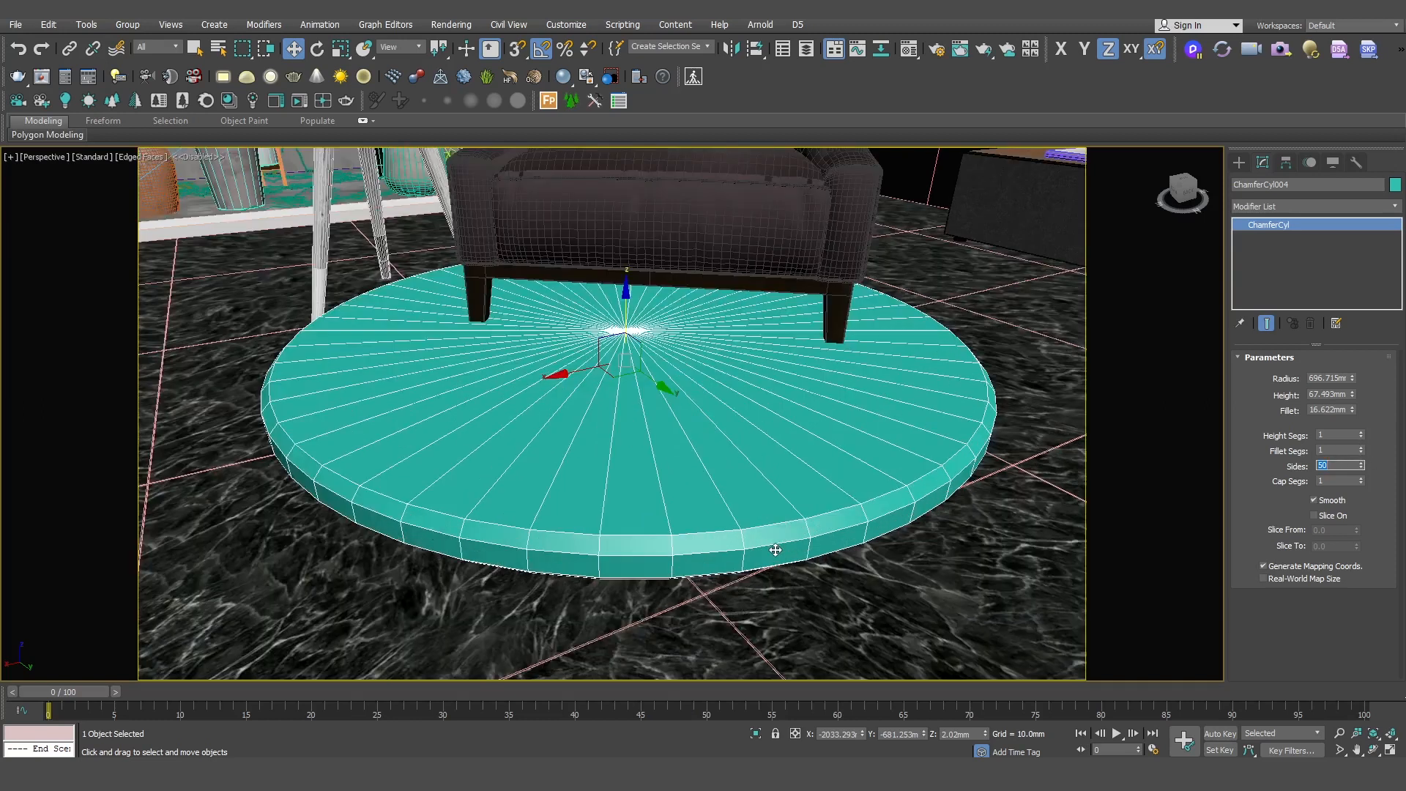
left_click(1361, 447)
left_click(1361, 447)
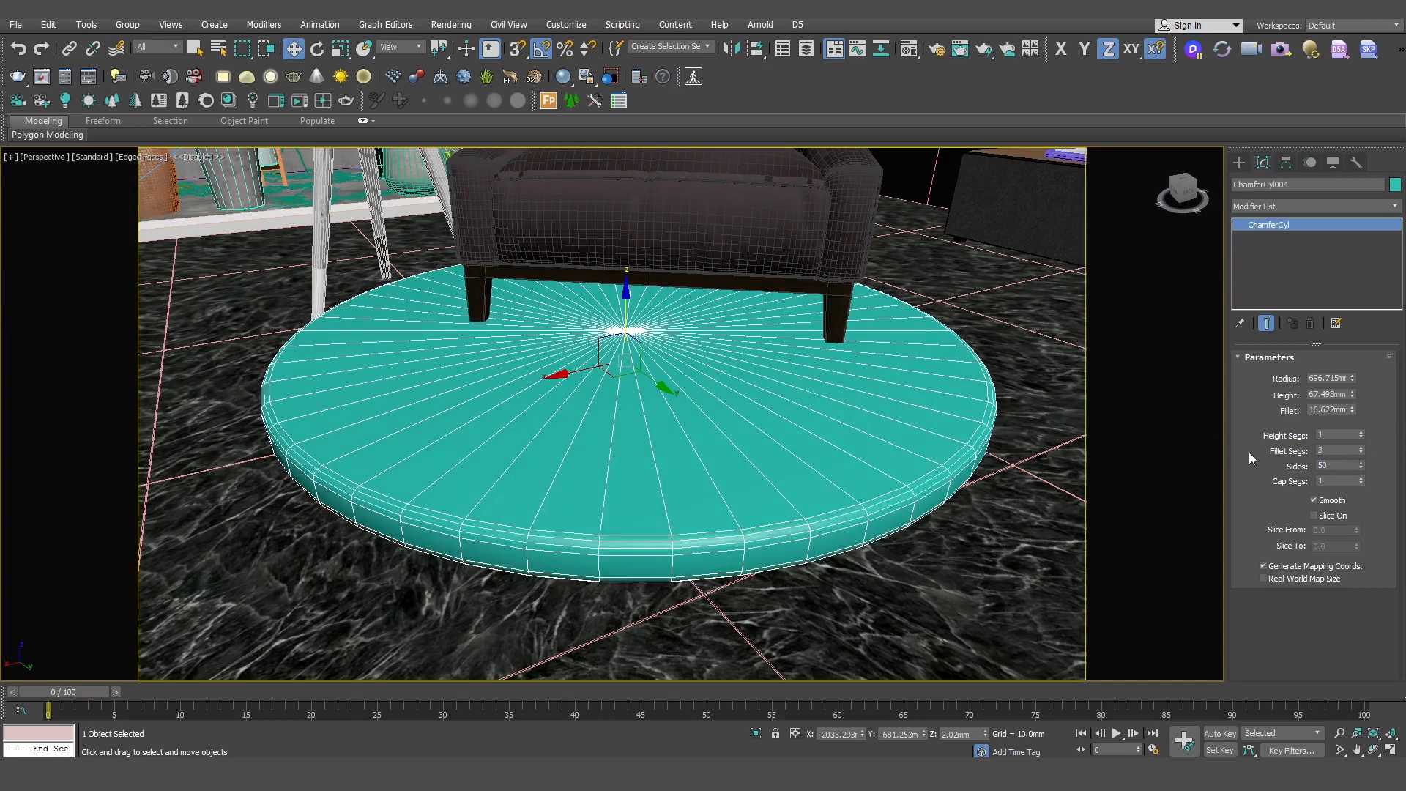
Step: Raise the chamfer cylinder's cap segments to 5
left_click(1361, 477)
left_click(1361, 478)
left_click(1361, 477)
left_click(1361, 478)
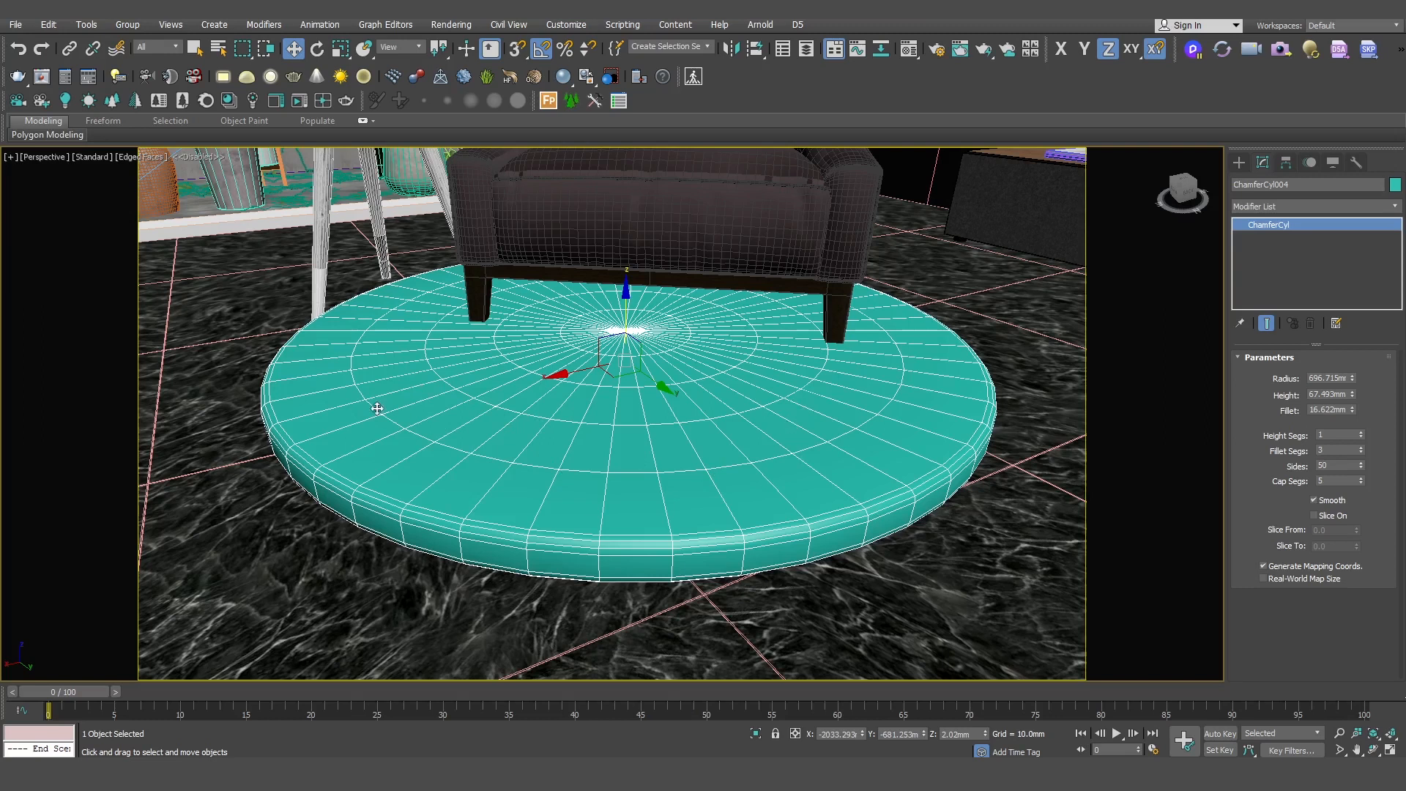
Step: Convert the chamfer cylinder to an Editable Poly and isolate it
right_click(644, 389)
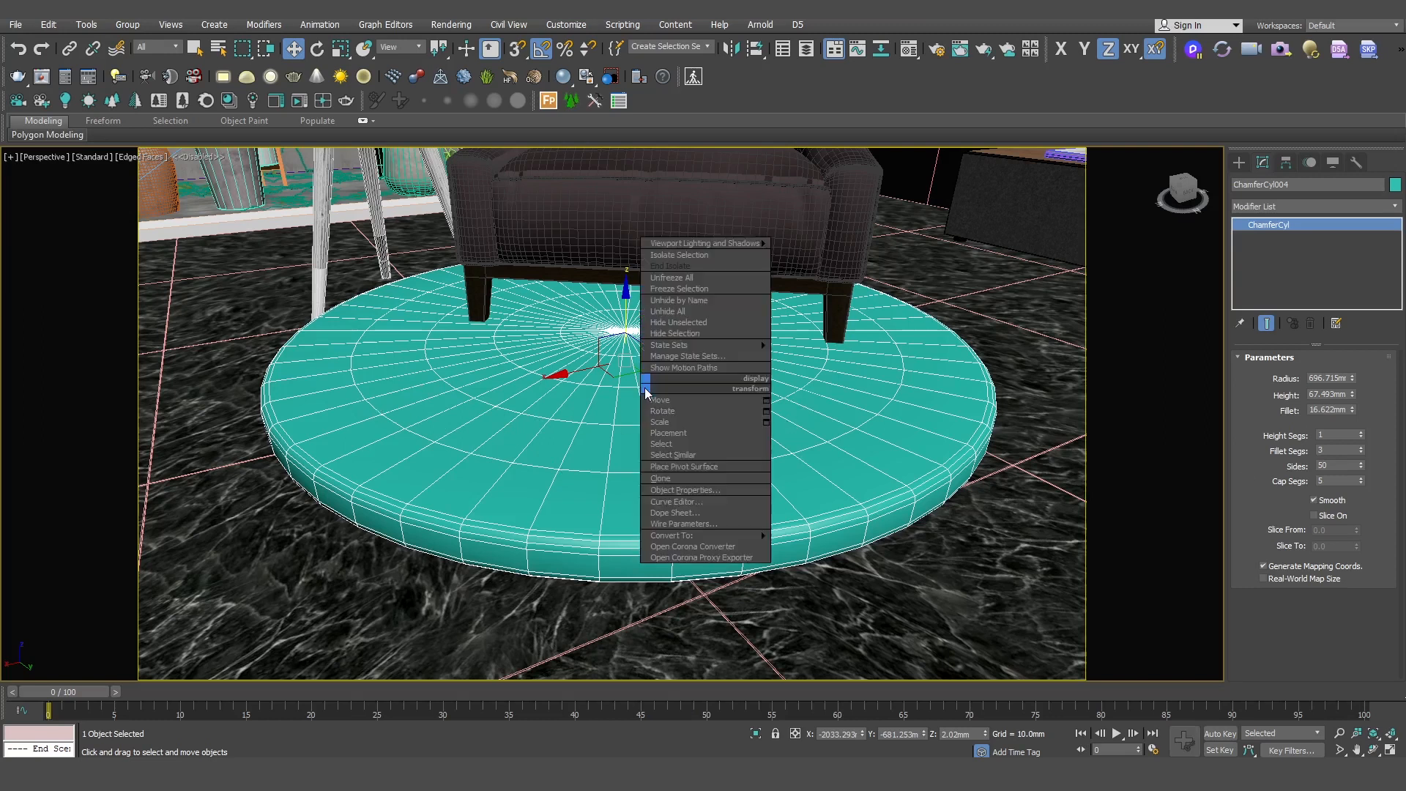
mouse_move(733, 535)
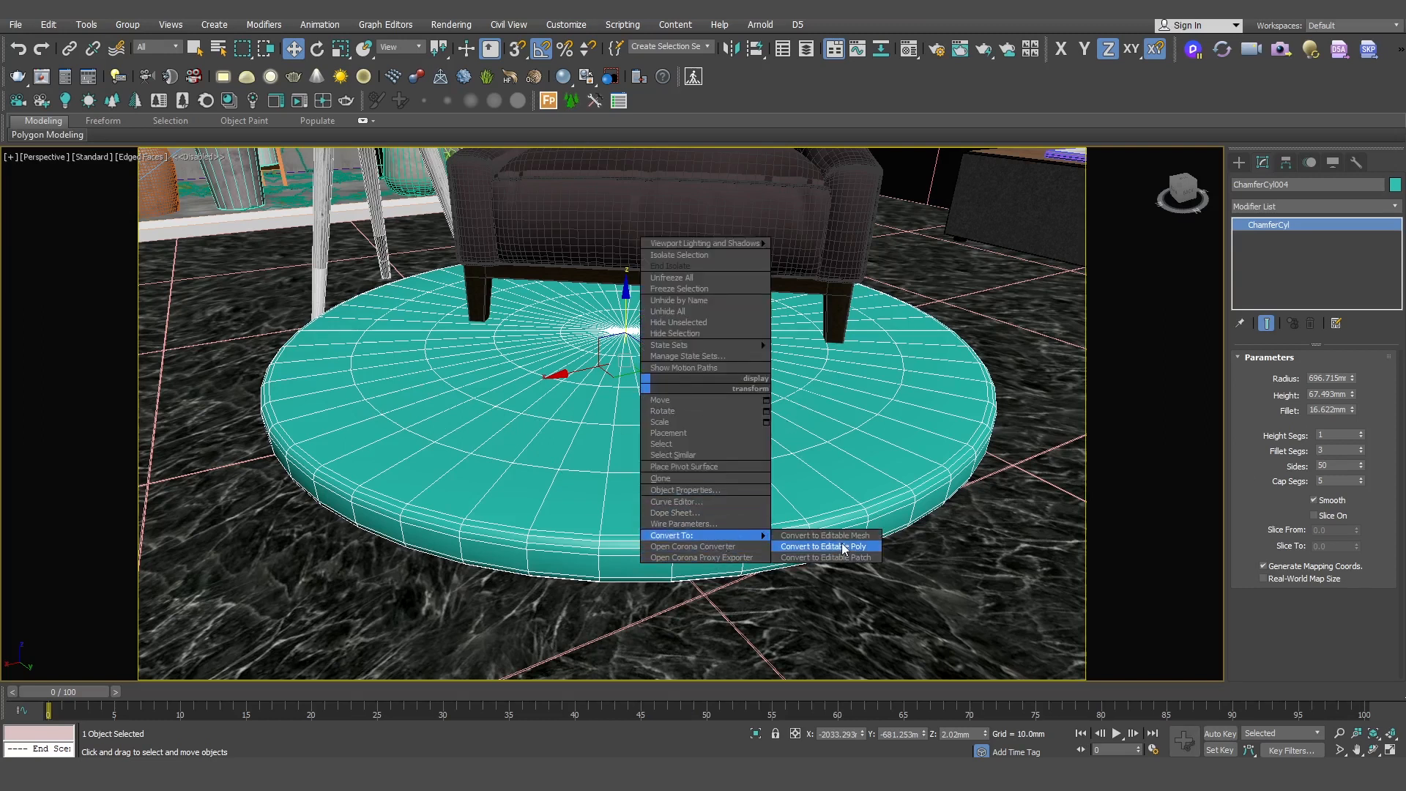
left_click(845, 547)
key("alt+q")
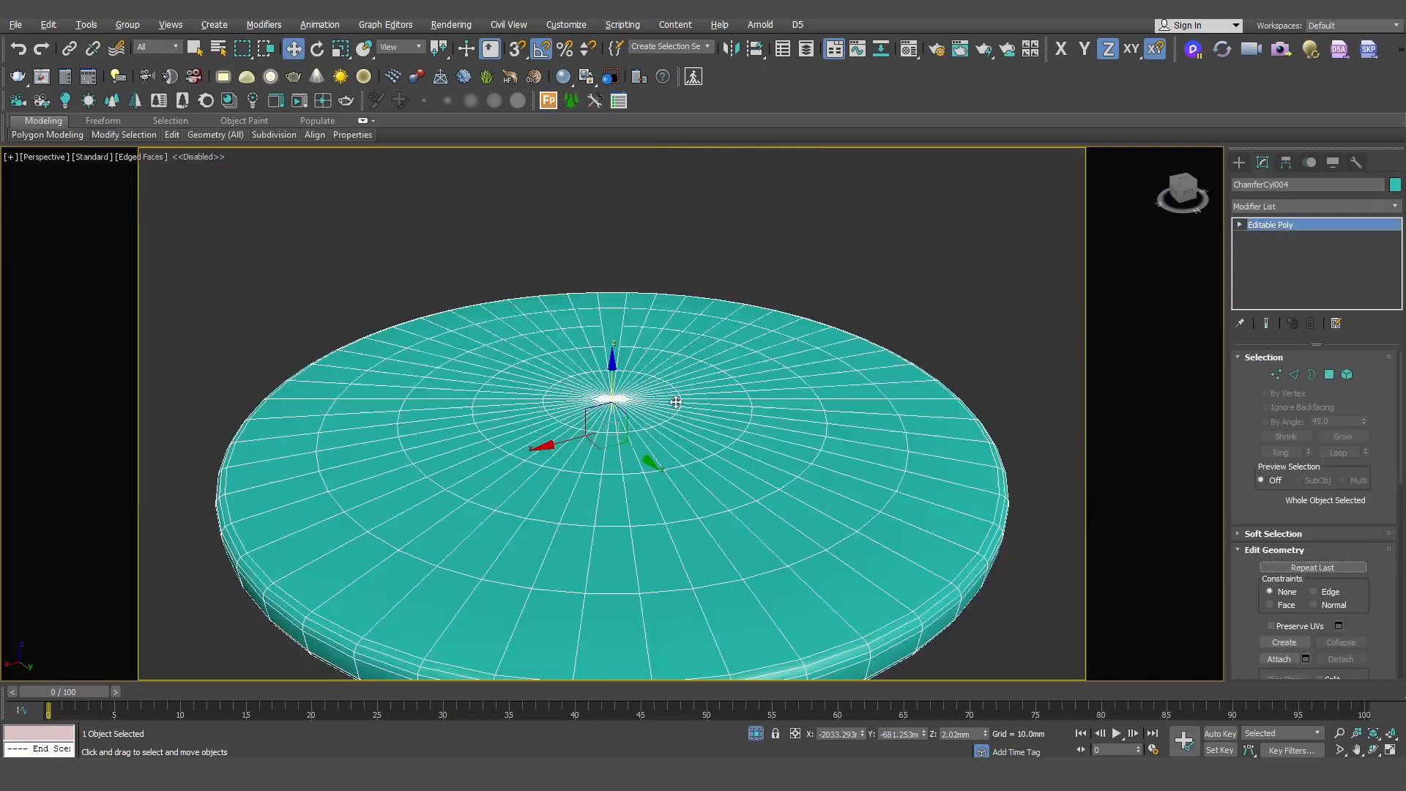
Step: In the front view, select the disc's side and bottom polygons below the upper fillet and delete them
key("f")
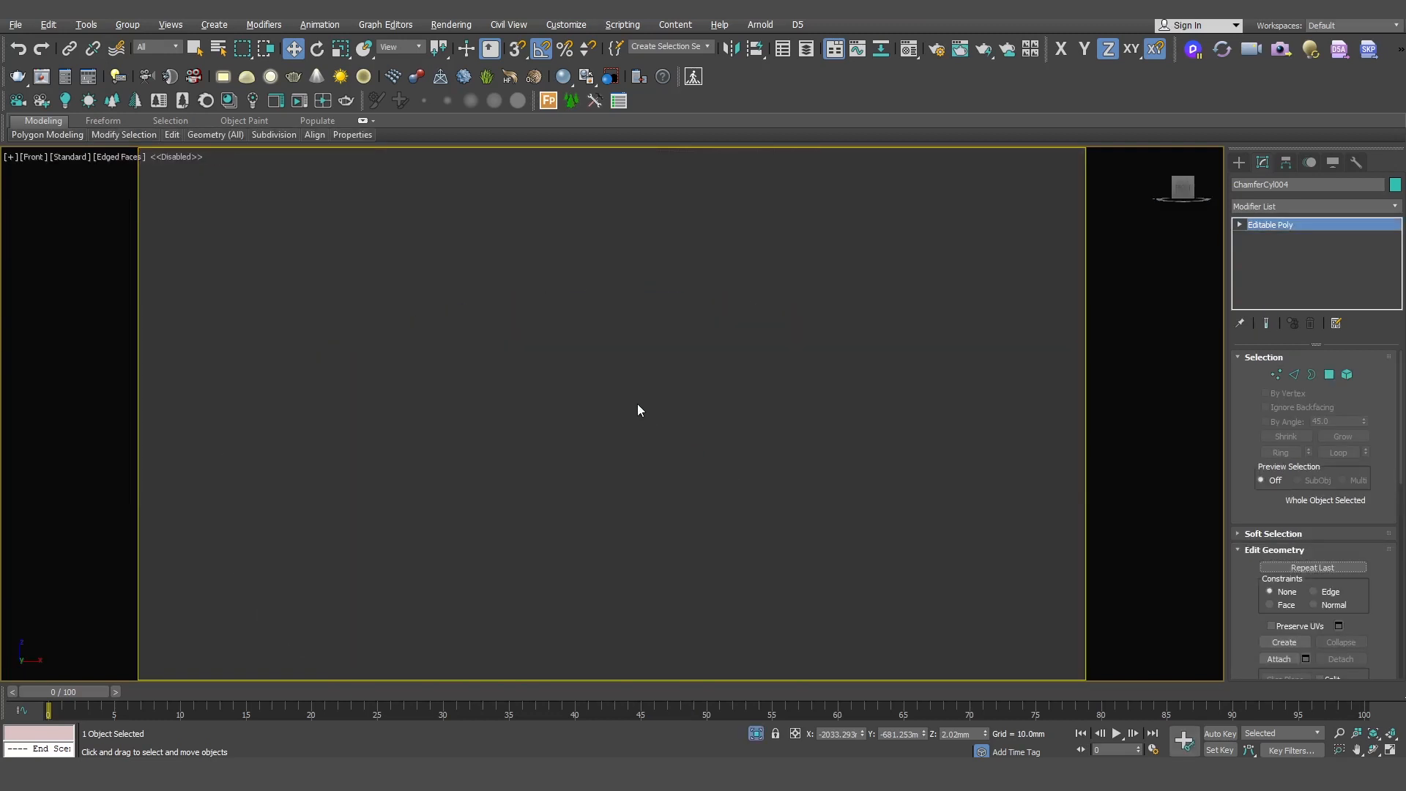
key("z")
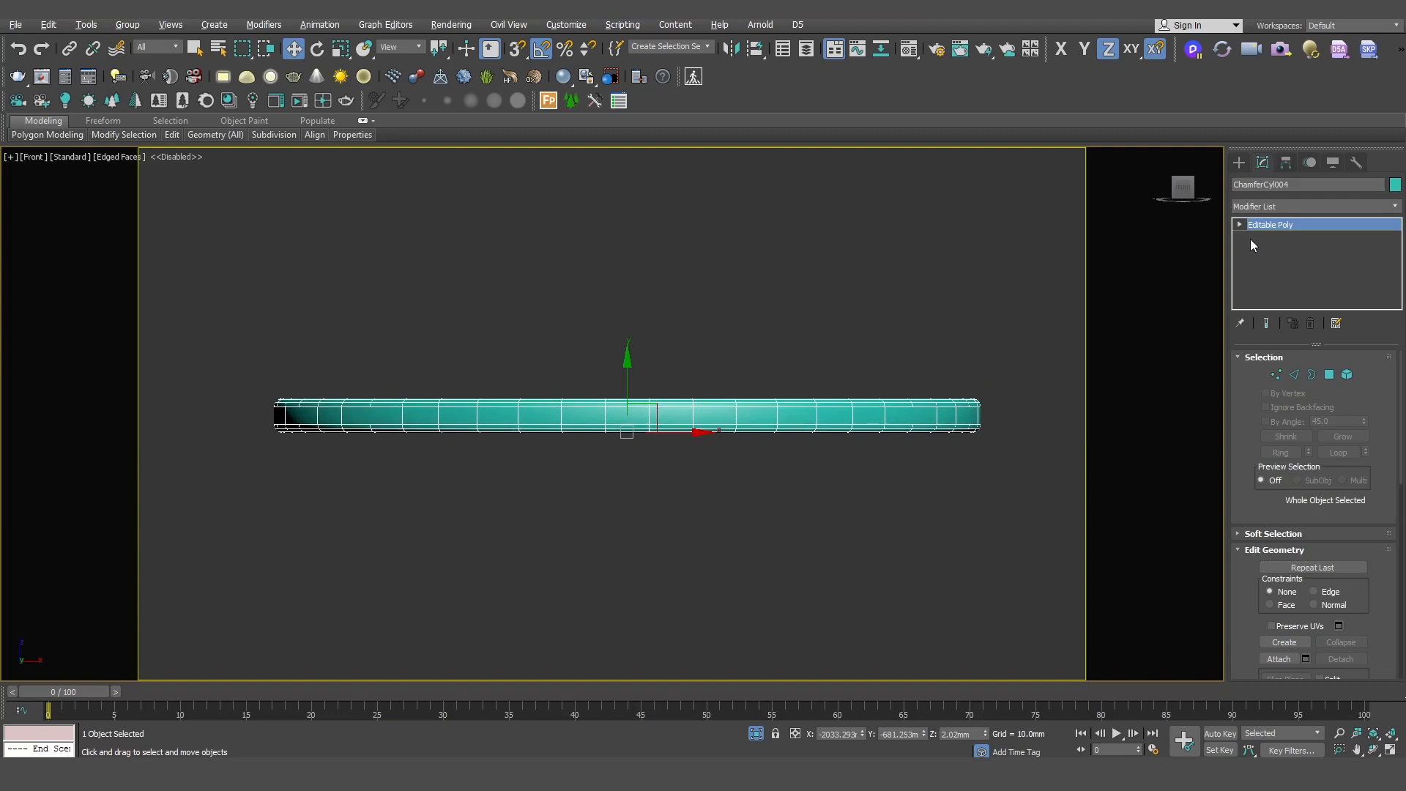
left_click(1239, 225)
key("4")
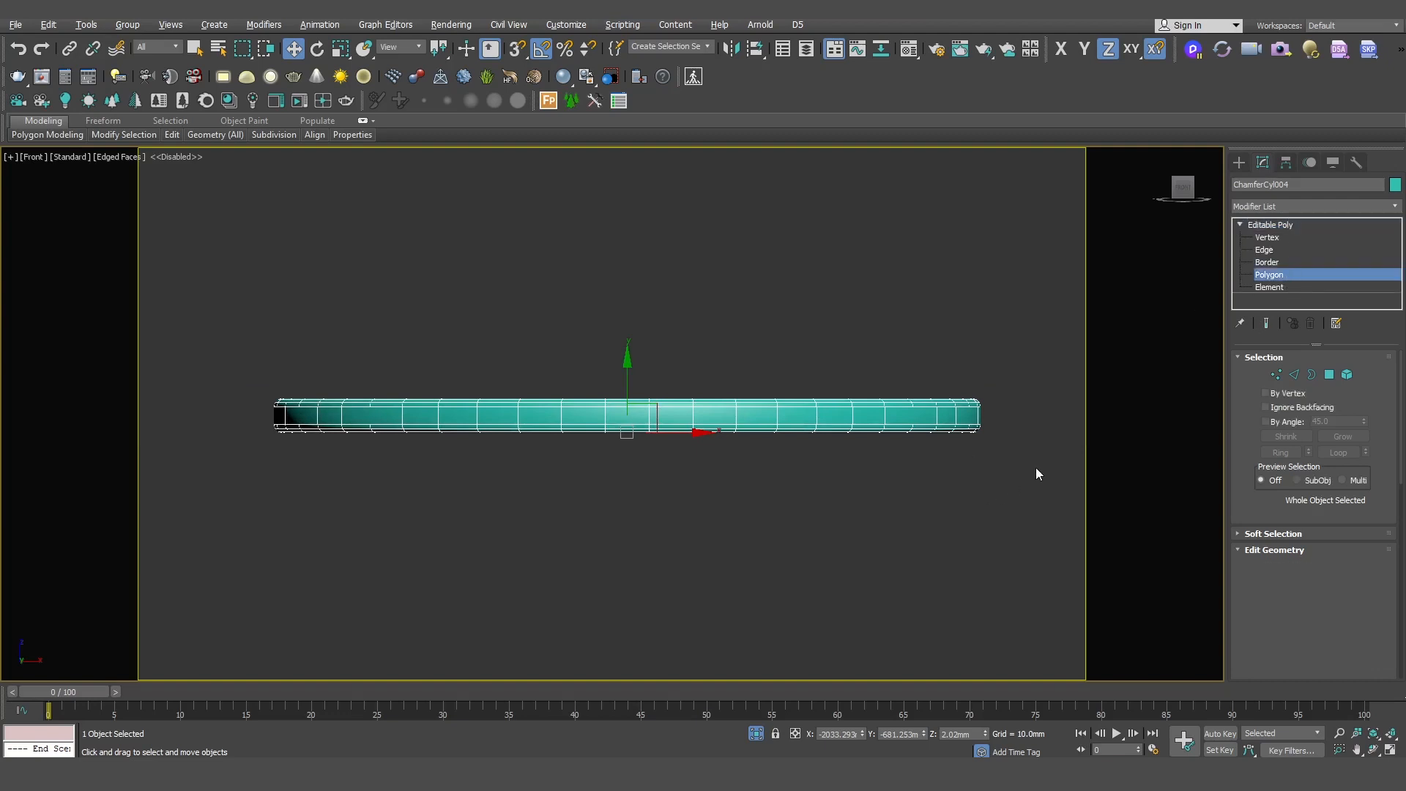
left_click_drag(143, 424, 150, 425)
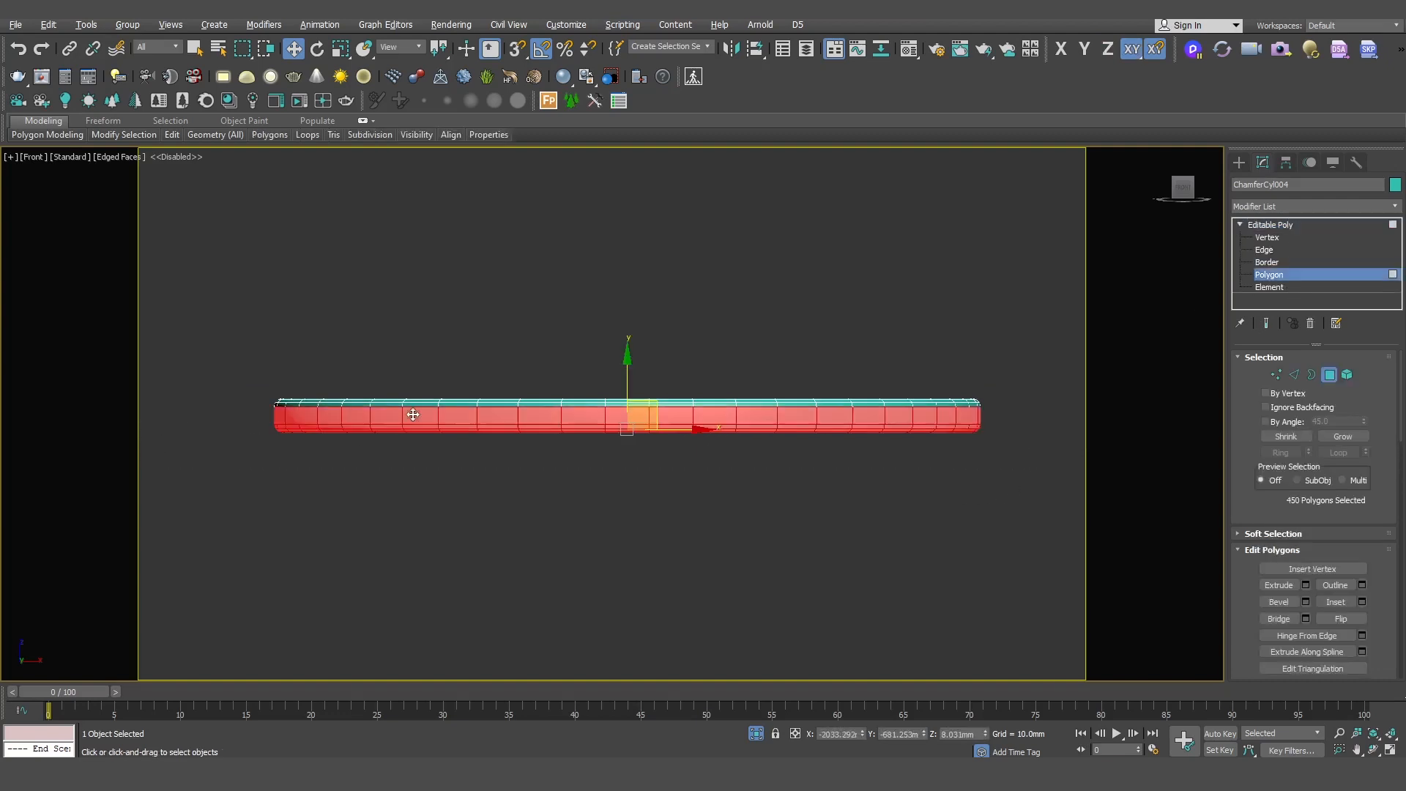
key("Delete")
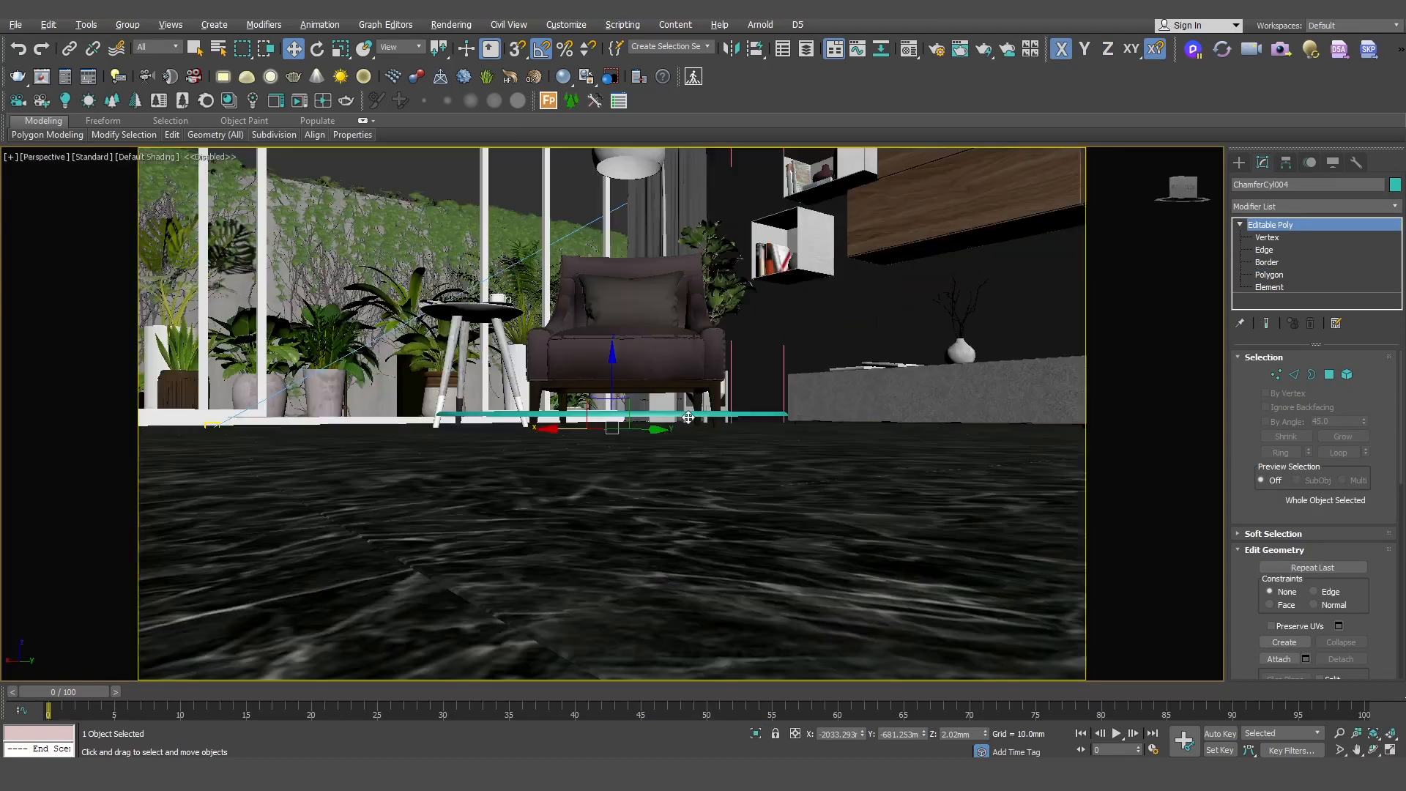
Step: Lower the disc onto the floor beneath the armchair, to a Z position of about -50 mm
middle_click_drag(688, 417, 684, 459, "alt")
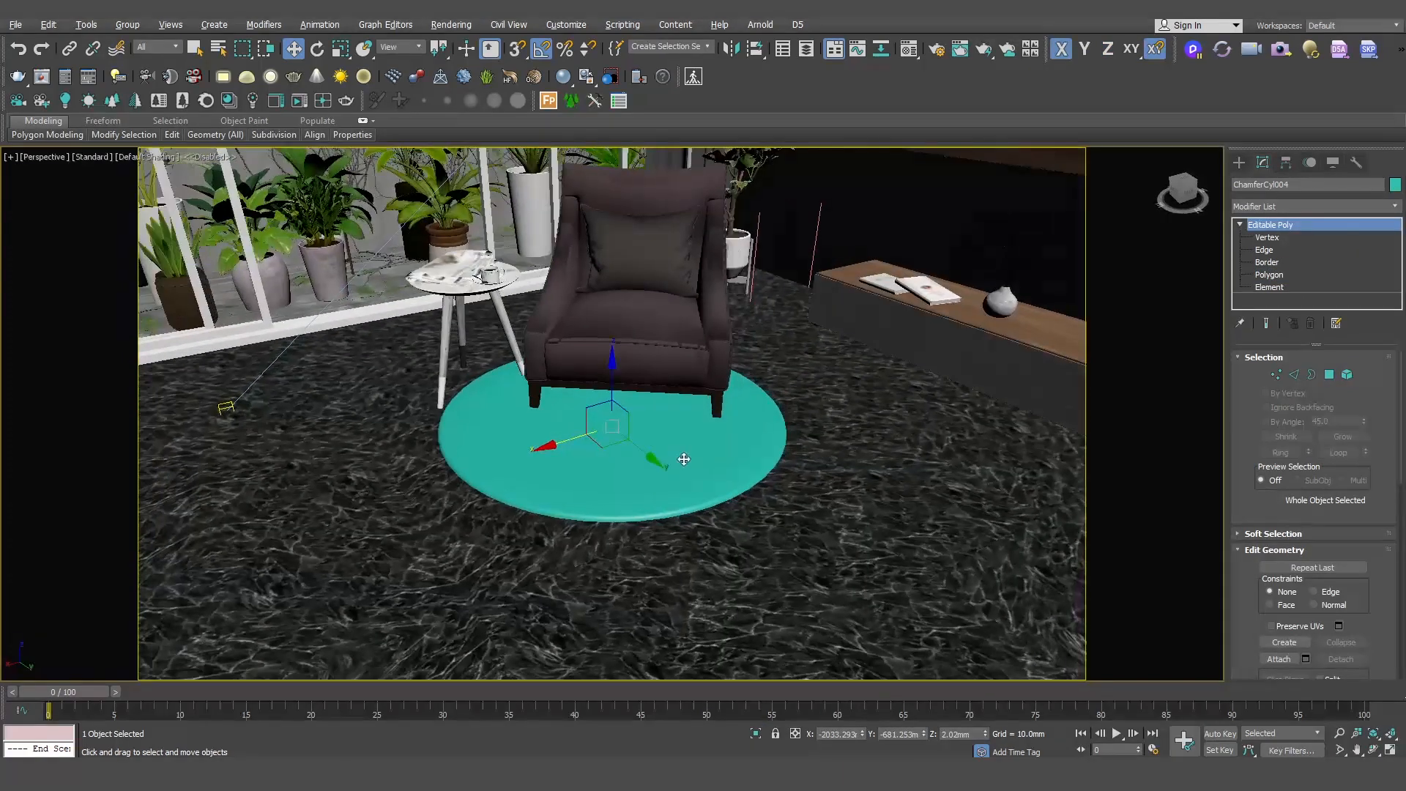
scroll(595, 422, "up", 3)
middle_click_drag(619, 428, 625, 463, "alt")
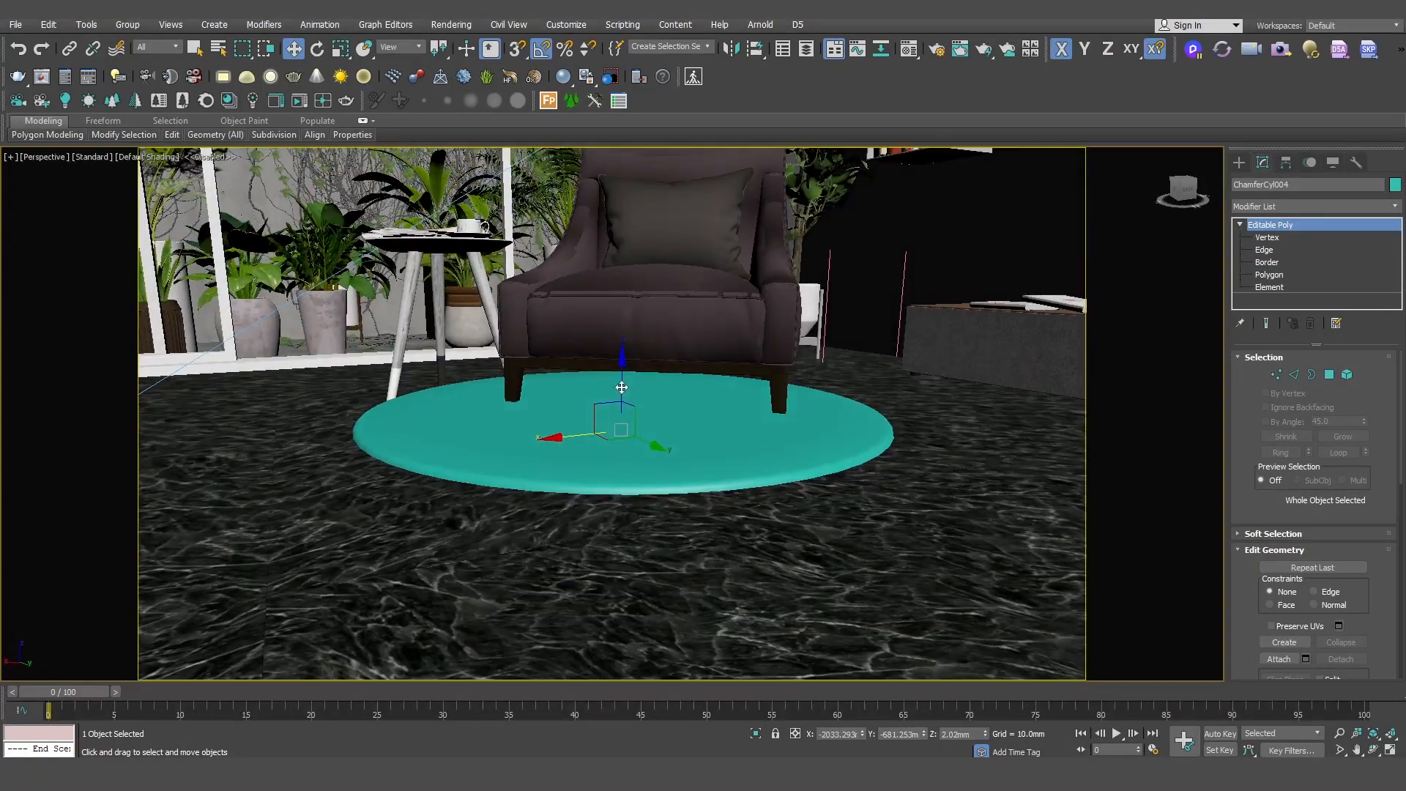
left_click_drag(622, 387, 623, 407)
middle_click_drag(570, 465, 618, 493, "alt")
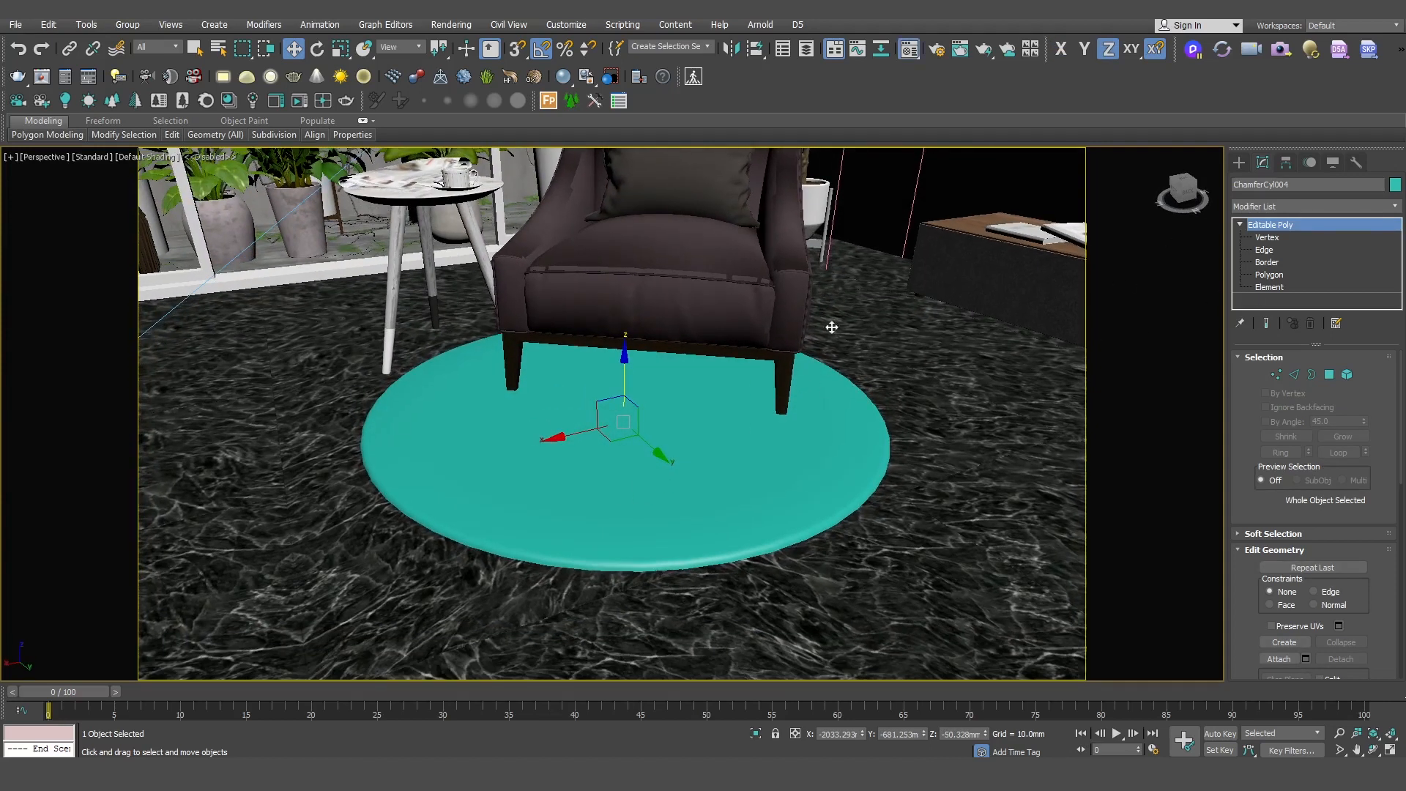
Step: Apply the light grey mottled material from the Material Editor to the disc
key("m")
left_click(1008, 213)
left_click_drag(1008, 216, 671, 482)
mouse_move(680, 423)
middle_mouse_down("alt")
mouse_move(650, 432)
mouse_move(705, 415)
middle_mouse_up("alt")
scroll(705, 415, "up", 4)
scroll(705, 415, "down", 3)
key("m")
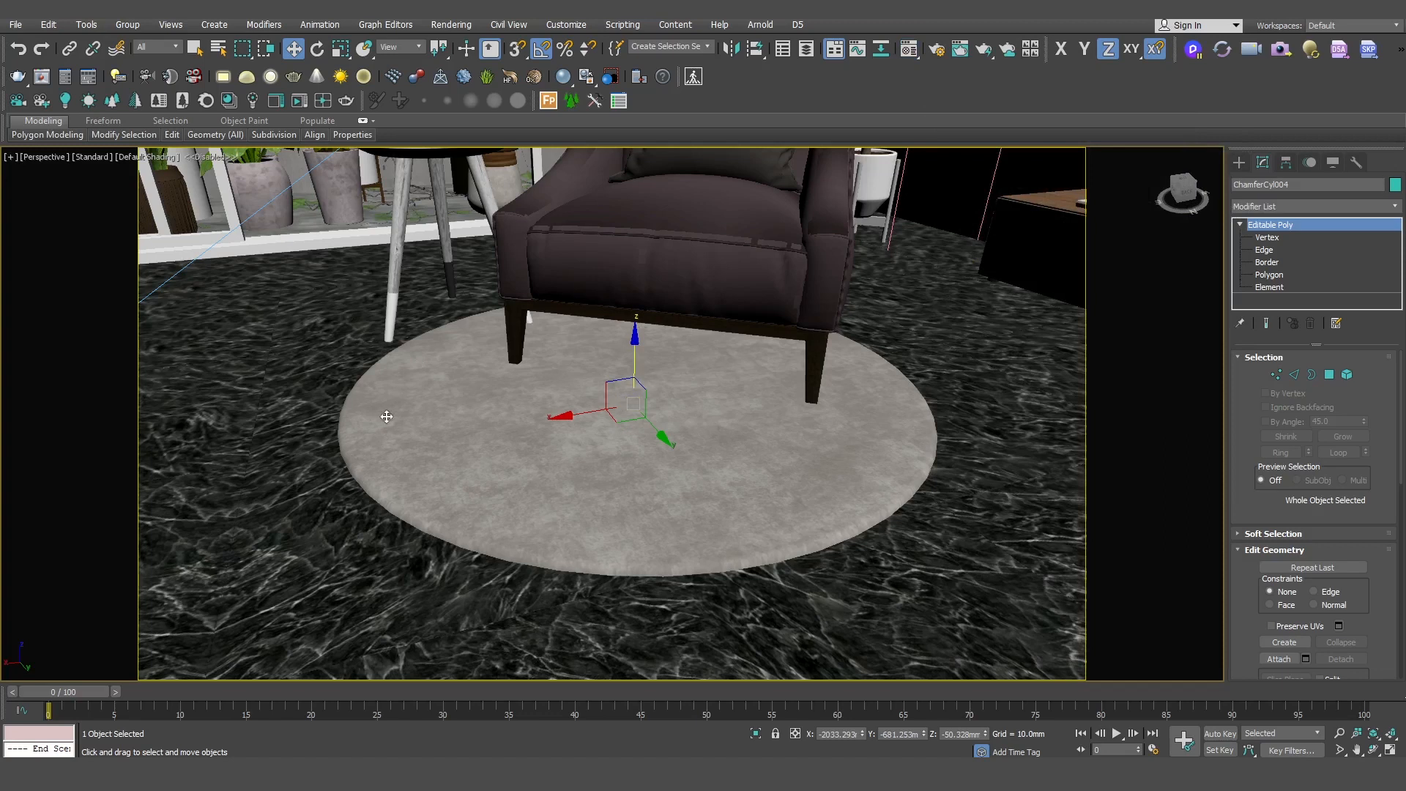
Step: Add a Hair and Fur (WSM) modifier to the disc
left_click(1299, 207)
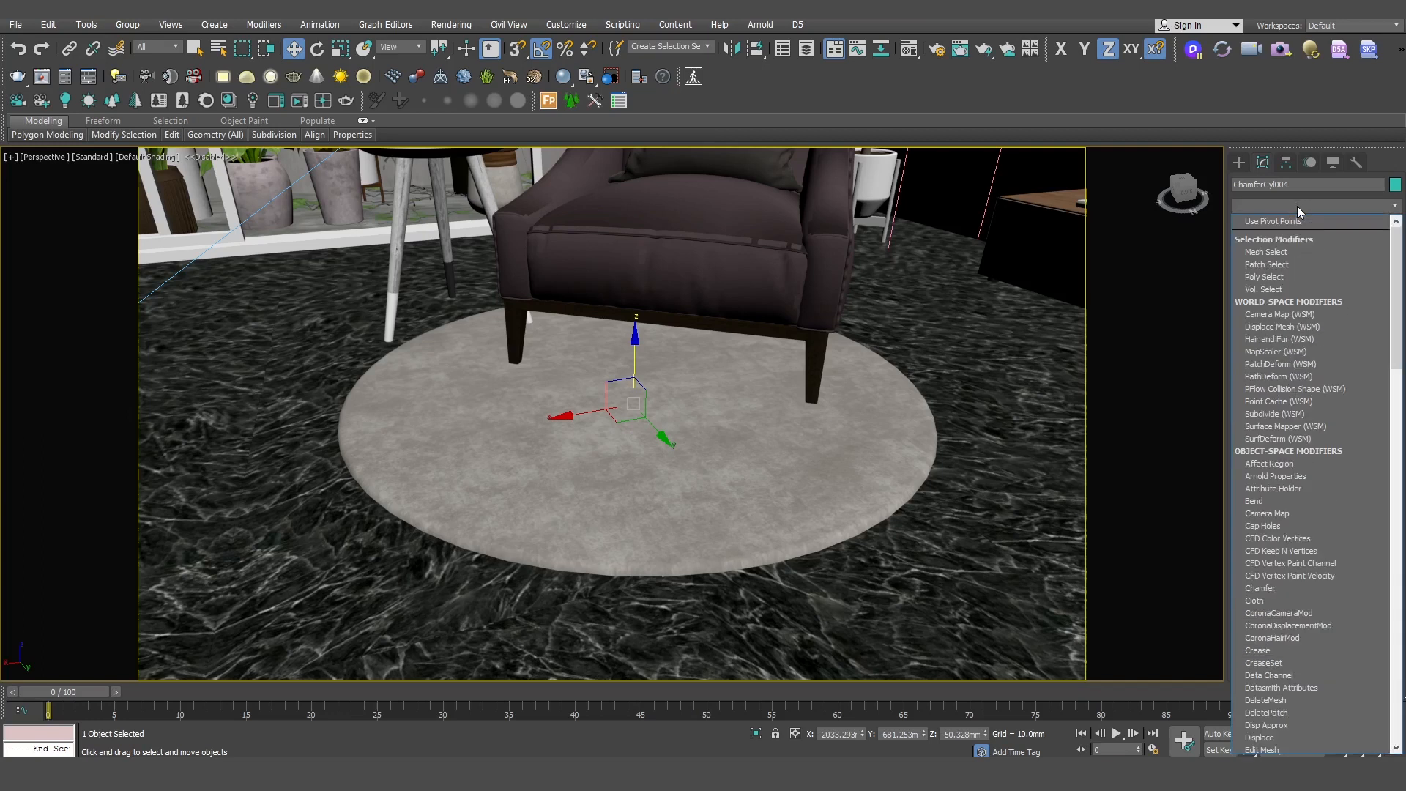
key("h")
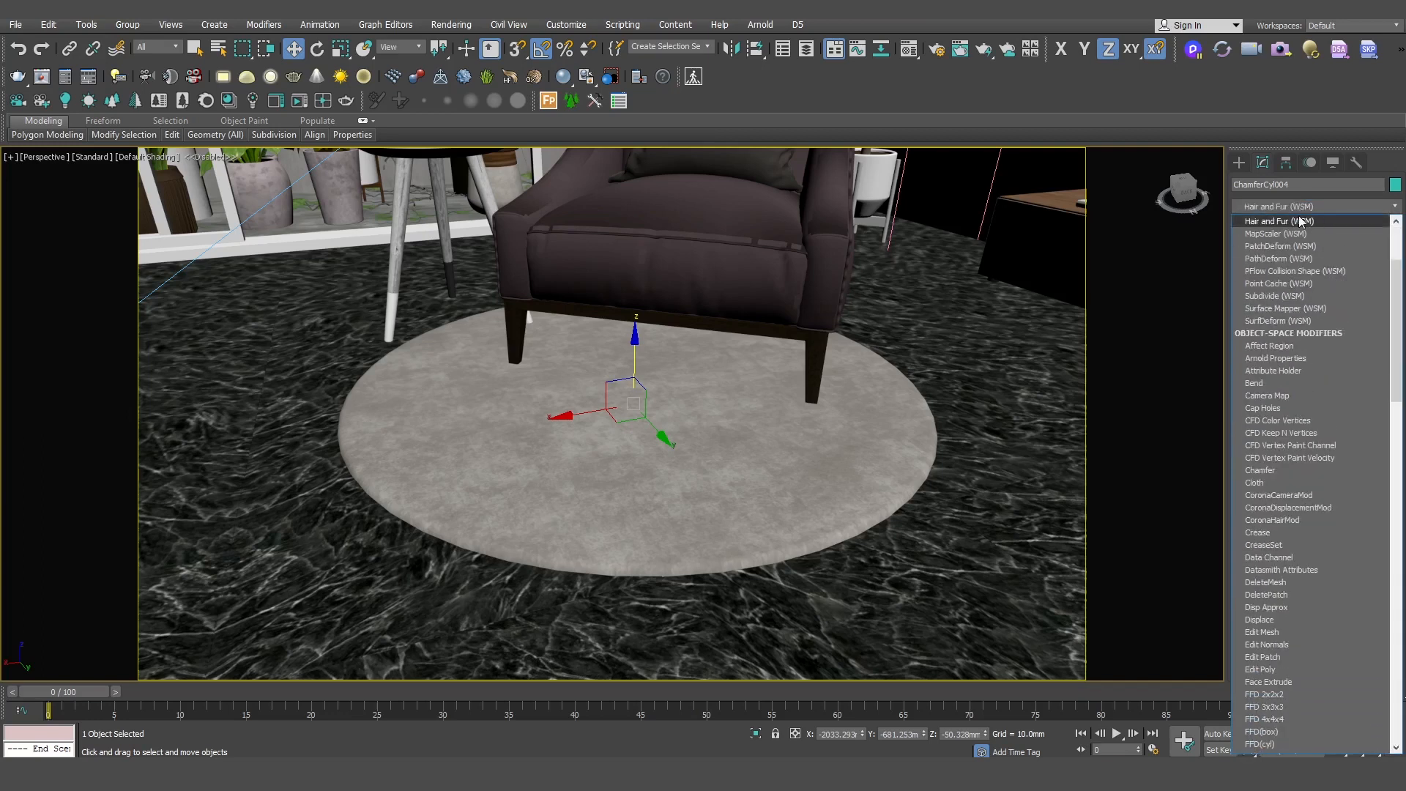
left_click(1301, 221)
mouse_move(641, 430)
middle_mouse_down("alt")
mouse_move(645, 450)
mouse_move(655, 429)
mouse_move(642, 431)
middle_mouse_up("alt")
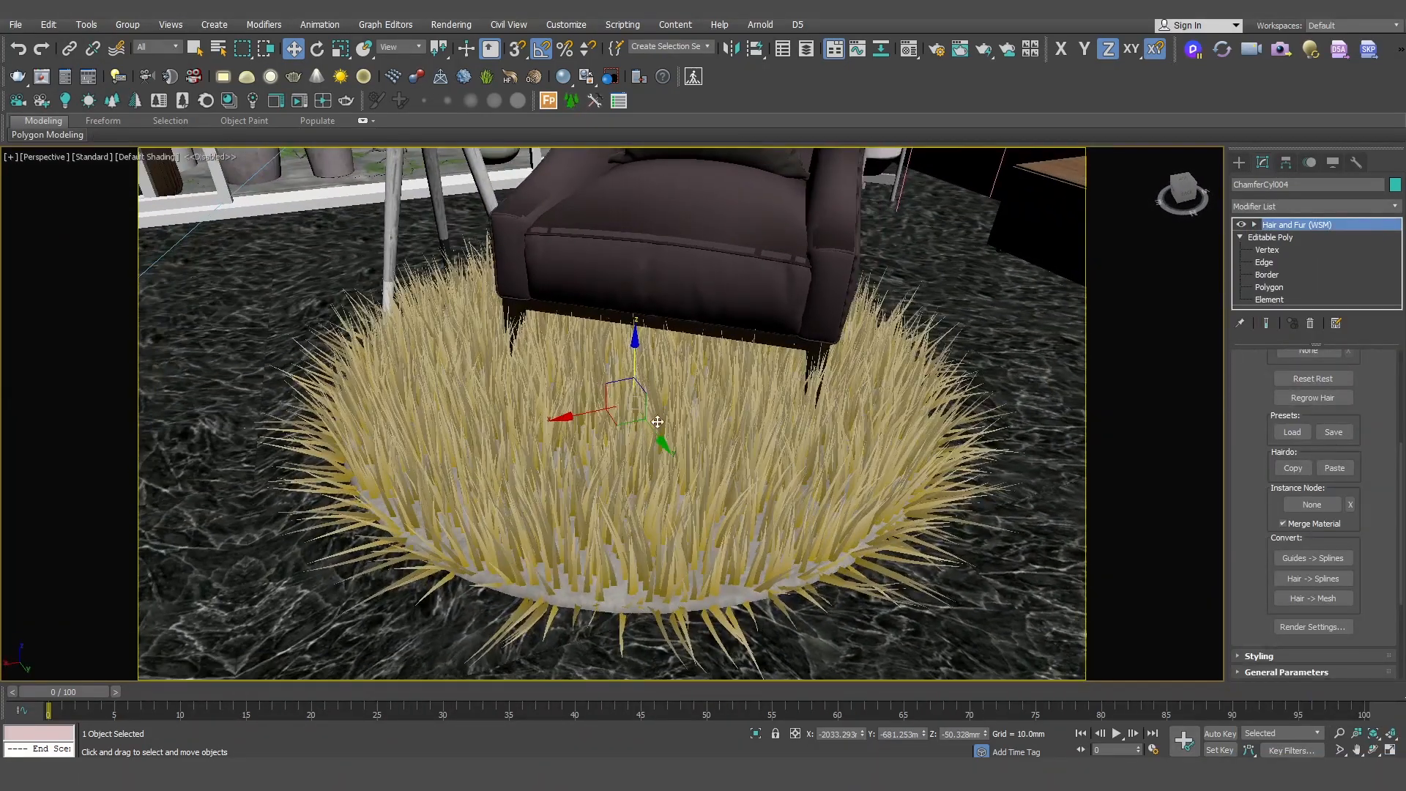
Step: Isolate the rug and comb its hair guides outward and downward all around the rim
key("alt+q")
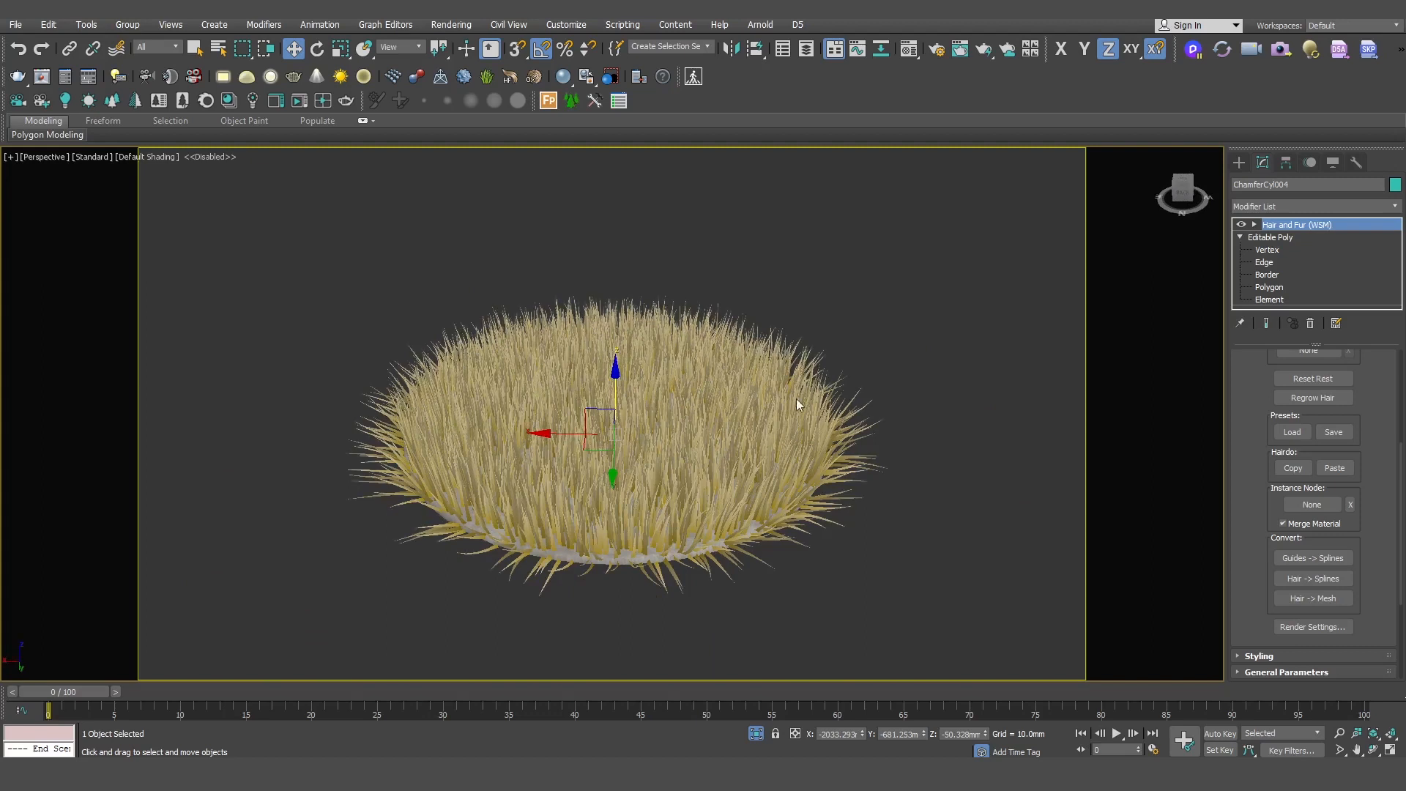
left_click(1254, 225)
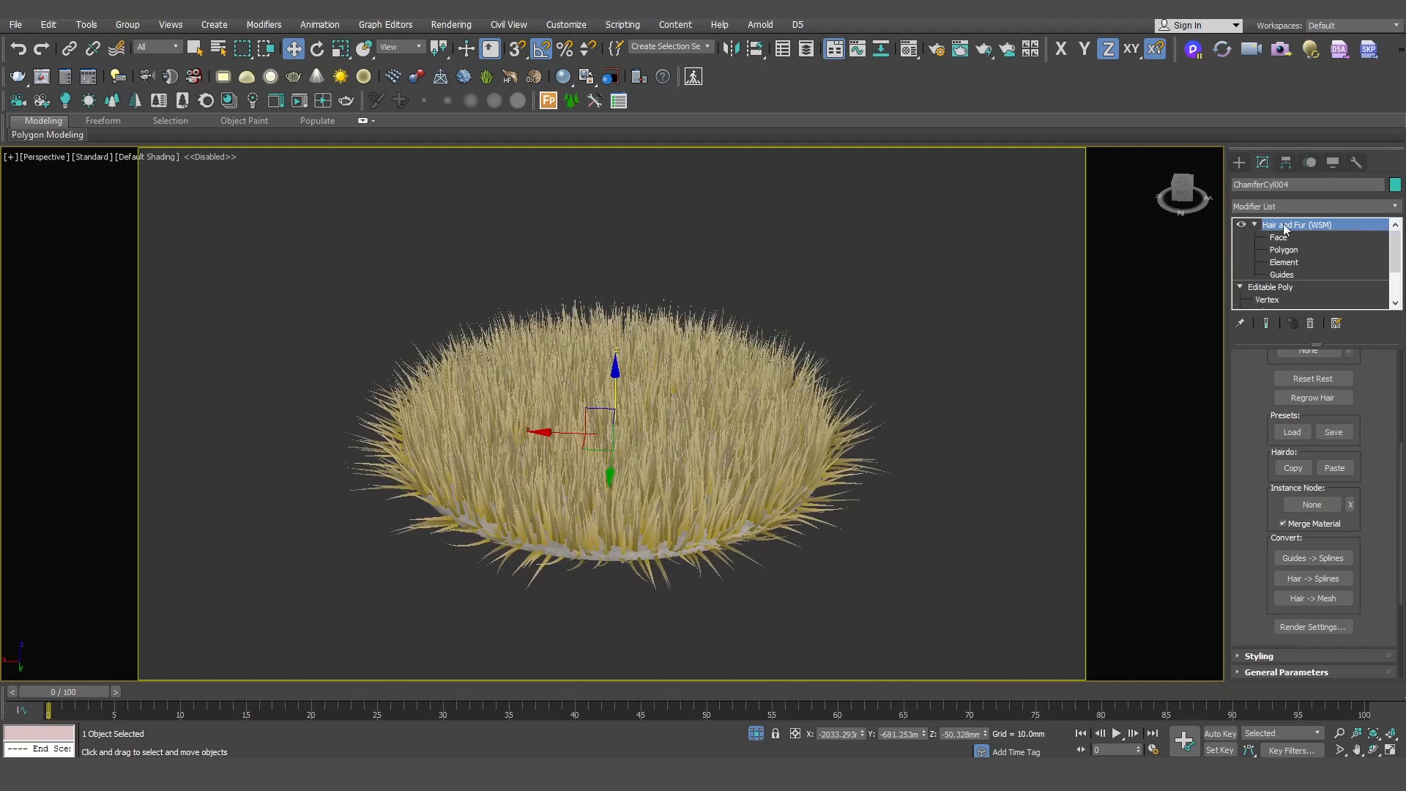
left_click(1302, 276)
mouse_move(892, 434)
middle_mouse_down("alt")
mouse_move(827, 402)
mouse_move(901, 390)
mouse_move(835, 399)
middle_mouse_up("alt")
left_click_drag(849, 383, 954, 407)
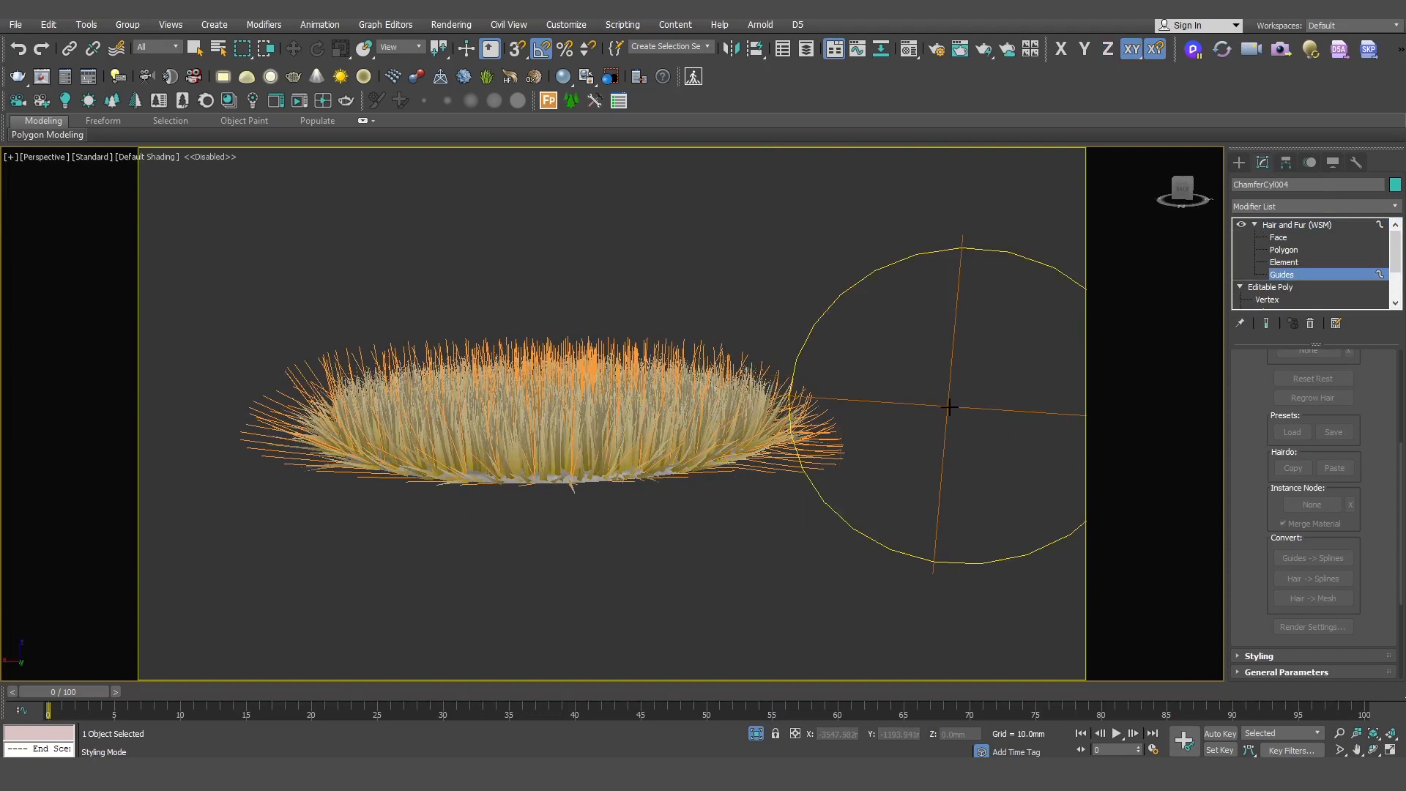
middle_click_drag(829, 423, 899, 408, "alt")
left_click_drag(815, 390, 847, 415)
middle_click_drag(847, 415, 841, 403, "alt")
left_click_drag(830, 387, 857, 415)
middle_click_drag(901, 407, 932, 417, "alt")
left_click_drag(825, 386, 863, 418)
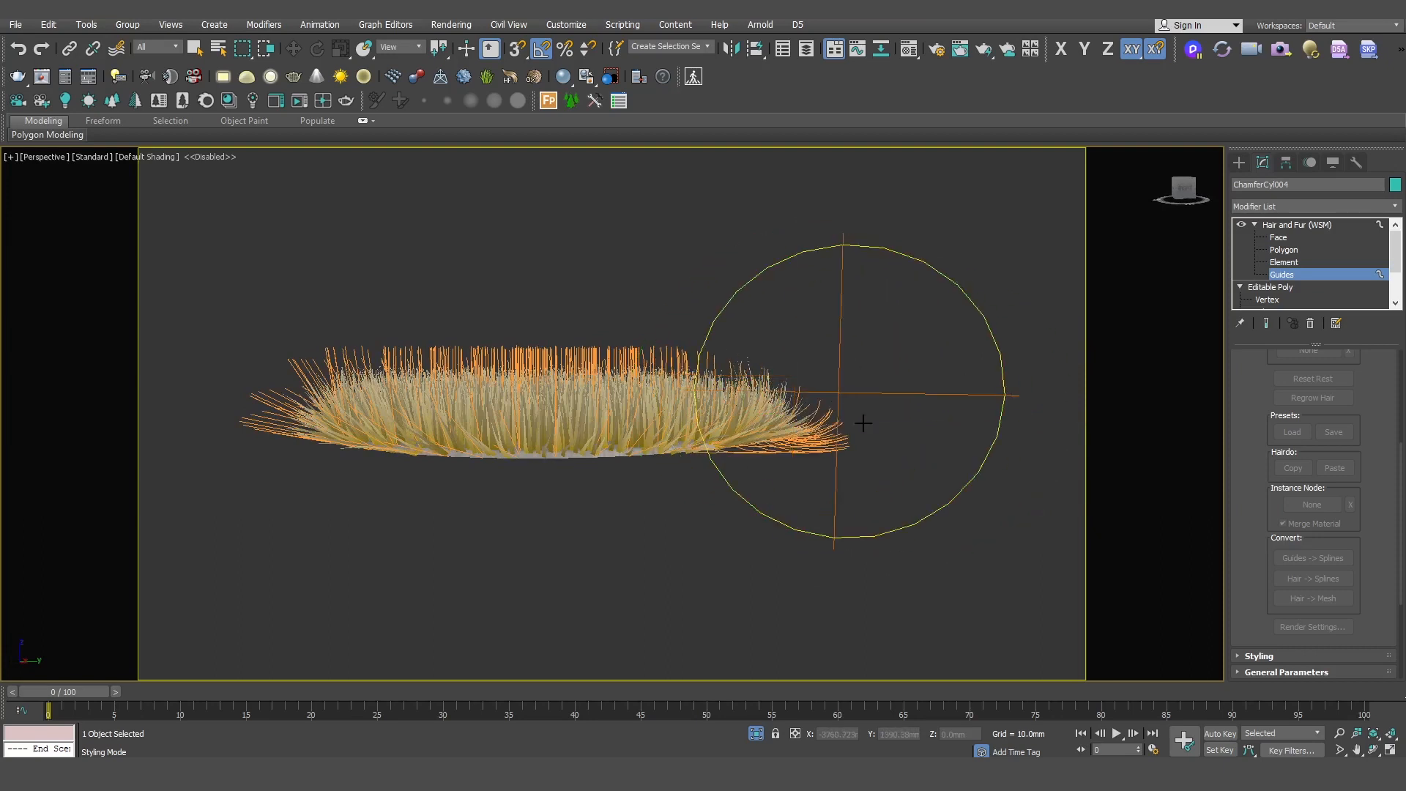
mouse_move(842, 417)
middle_mouse_down("alt")
mouse_move(854, 417)
mouse_move(810, 416)
mouse_move(876, 445)
mouse_move(778, 424)
middle_mouse_up("alt")
mouse_move(889, 451)
middle_mouse_down("alt")
mouse_move(920, 442)
mouse_move(797, 420)
mouse_move(866, 441)
middle_mouse_up("alt")
left_click_drag(784, 421, 885, 442)
middle_click_drag(842, 433, 895, 431, "alt")
left_click_drag(802, 427, 887, 433)
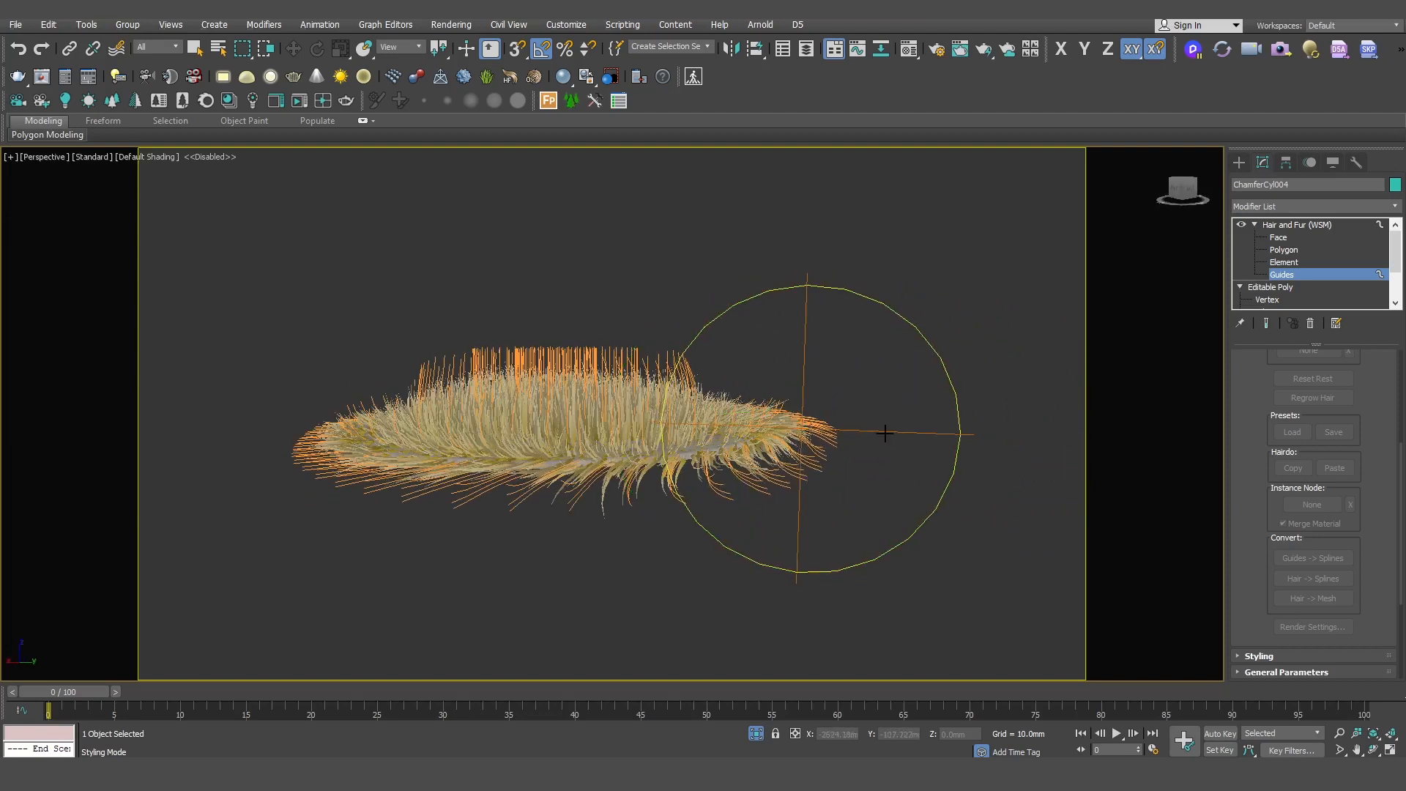
middle_click_drag(851, 430, 822, 420, "alt")
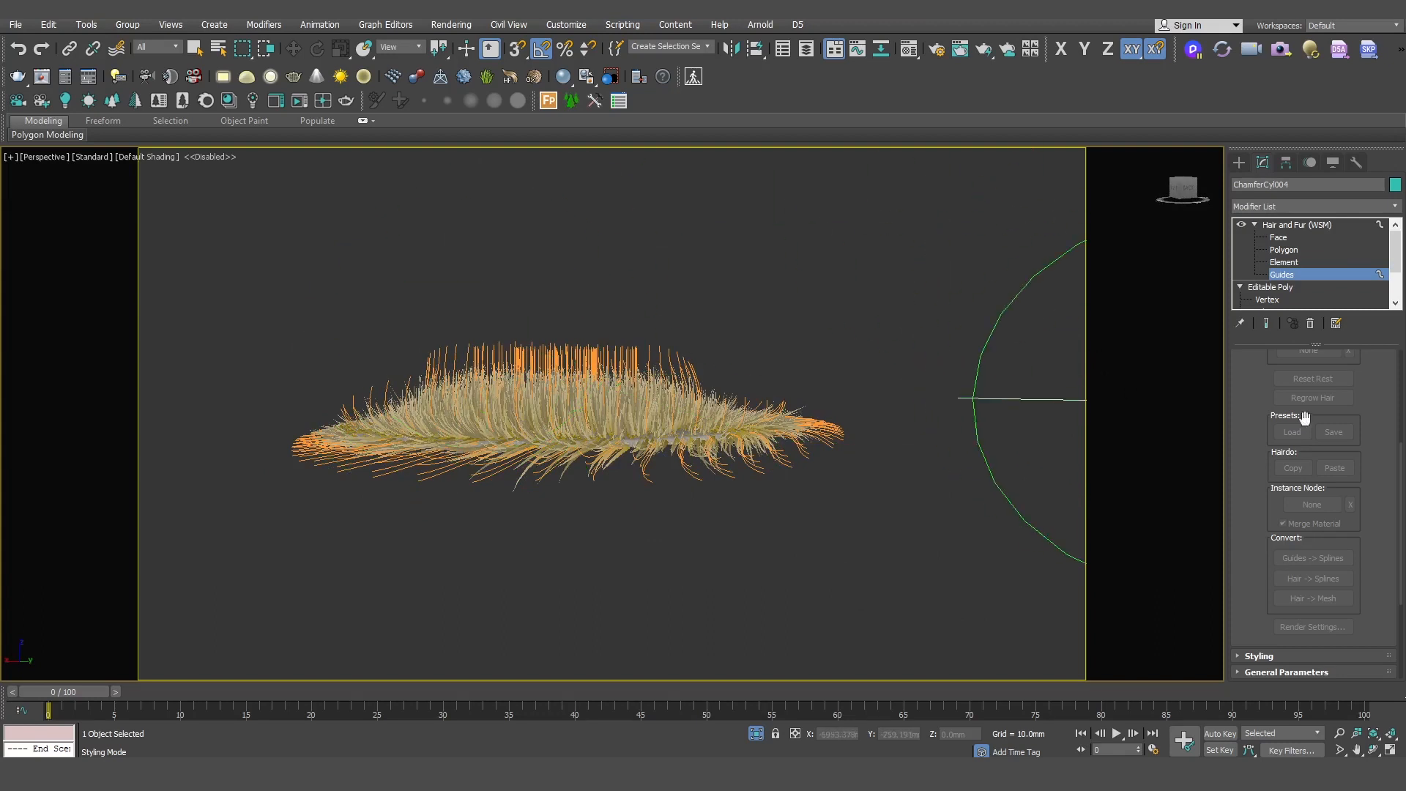
Step: Open the hair styling settings and reduce the size of the hair brush
left_click_drag(1255, 398, 1253, 611)
left_click_drag(1257, 487, 1269, 324)
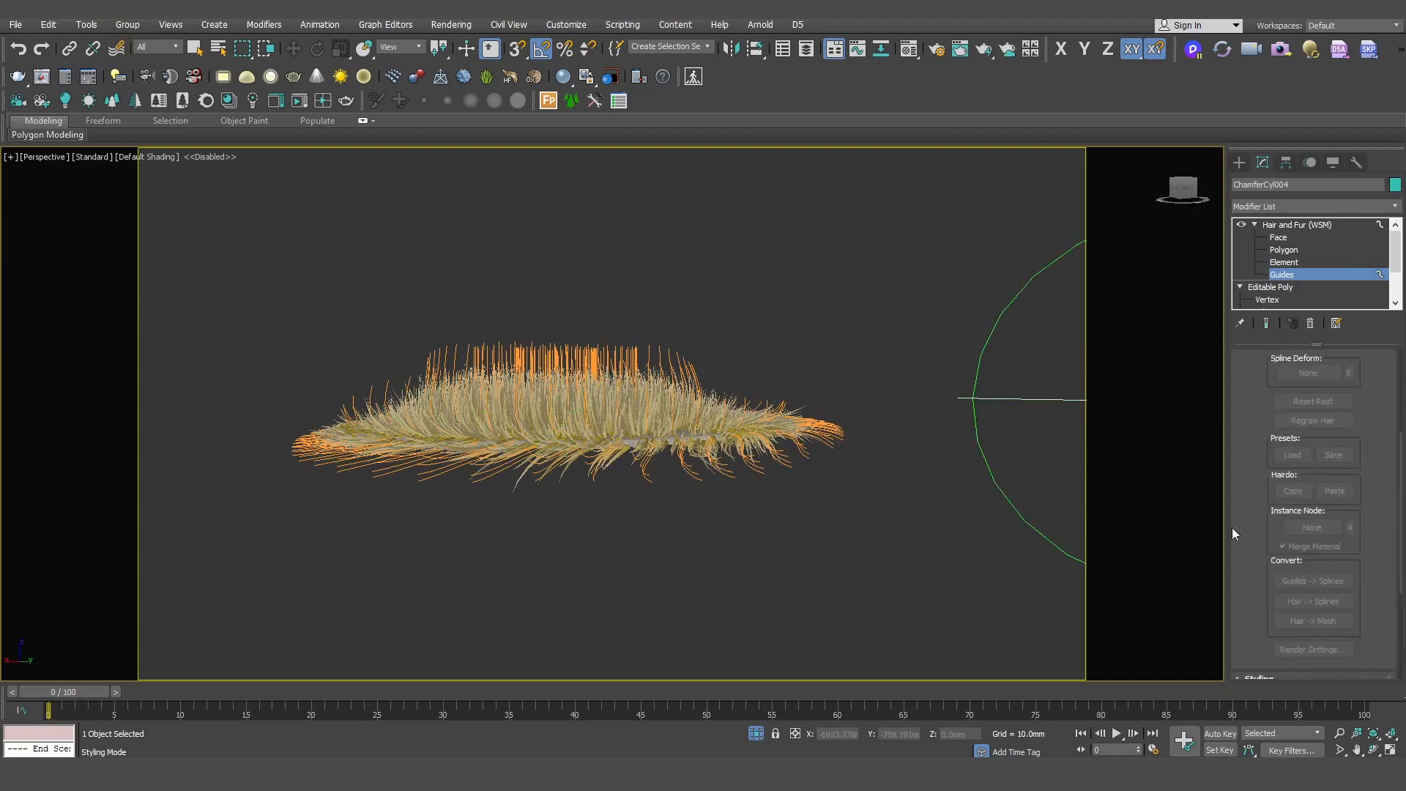
scroll(1261, 535, "down", 3)
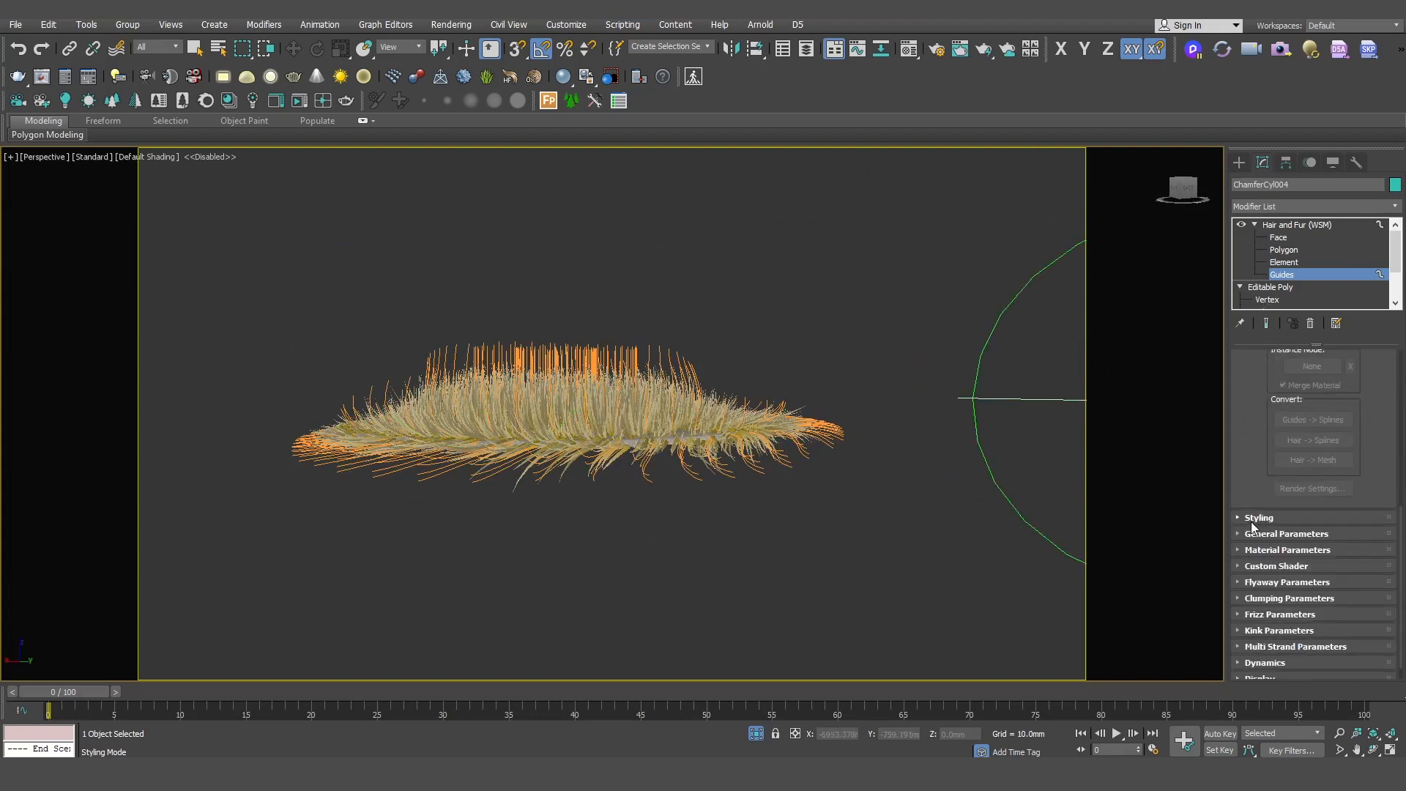
left_click(1260, 513)
left_click_drag(1256, 476, 1257, 425)
left_click_drag(1300, 471, 1289, 471)
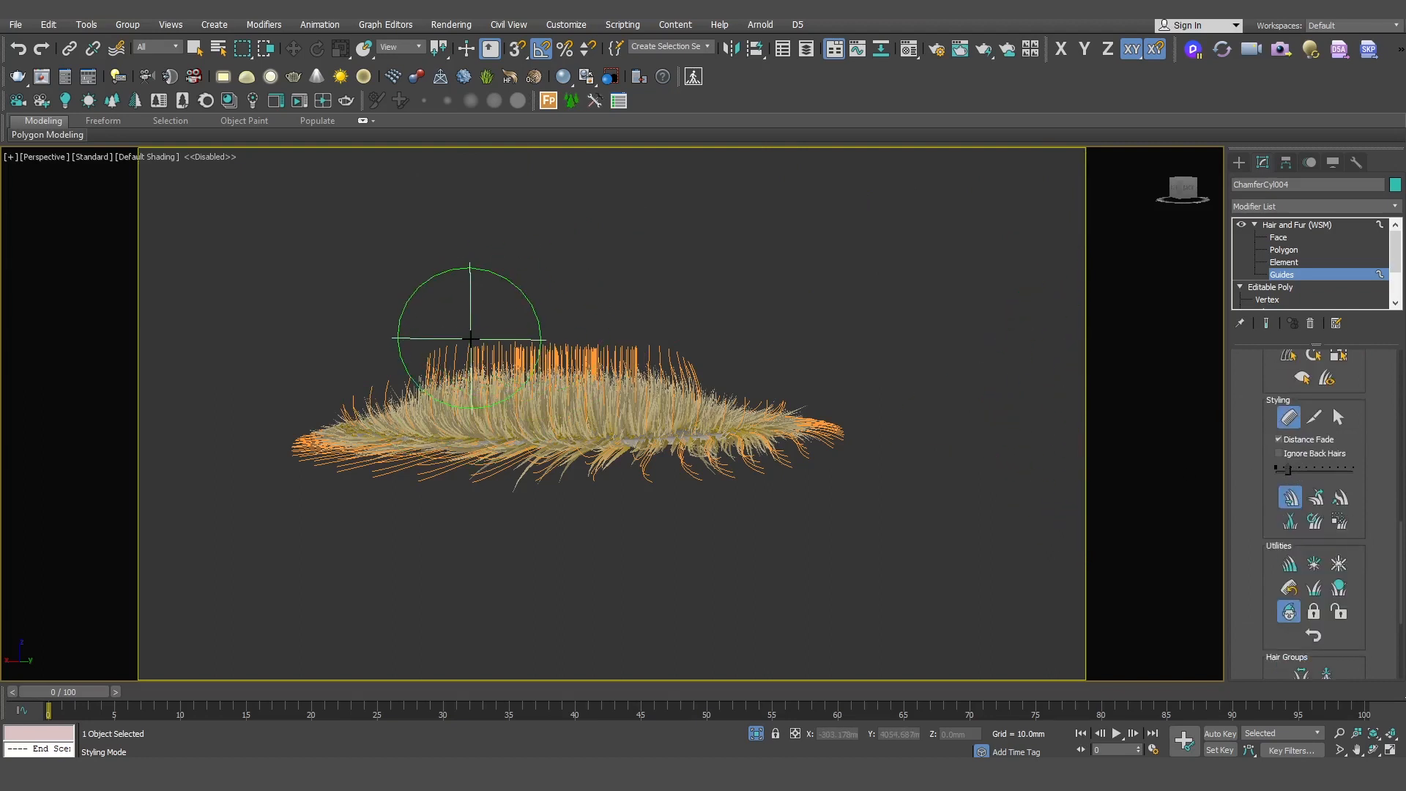
Step: Comb the upright hair guides in the middle of the rug outward and down, working around the rug from the side
left_click_drag(404, 339, 372, 377)
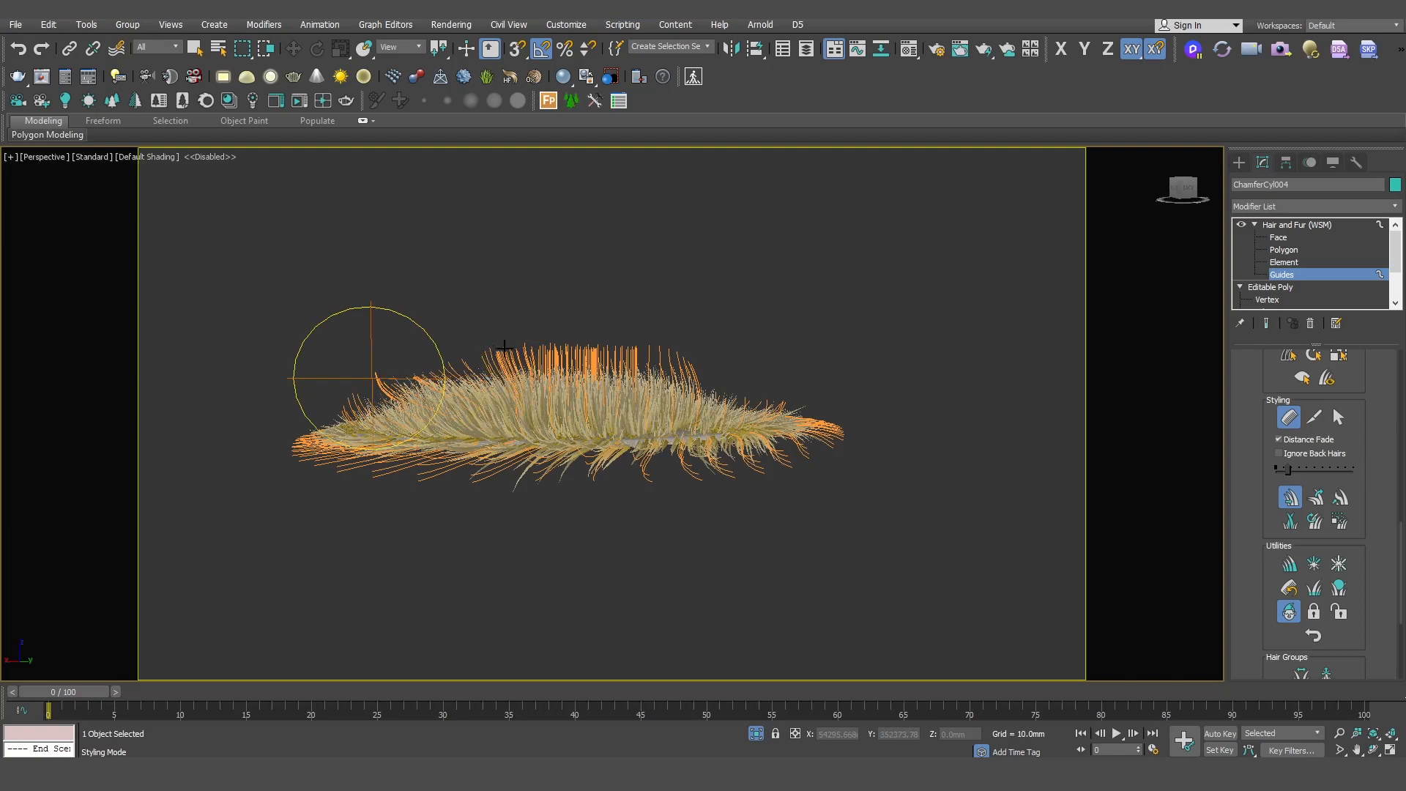
middle_click_drag(526, 374, 476, 365, "alt")
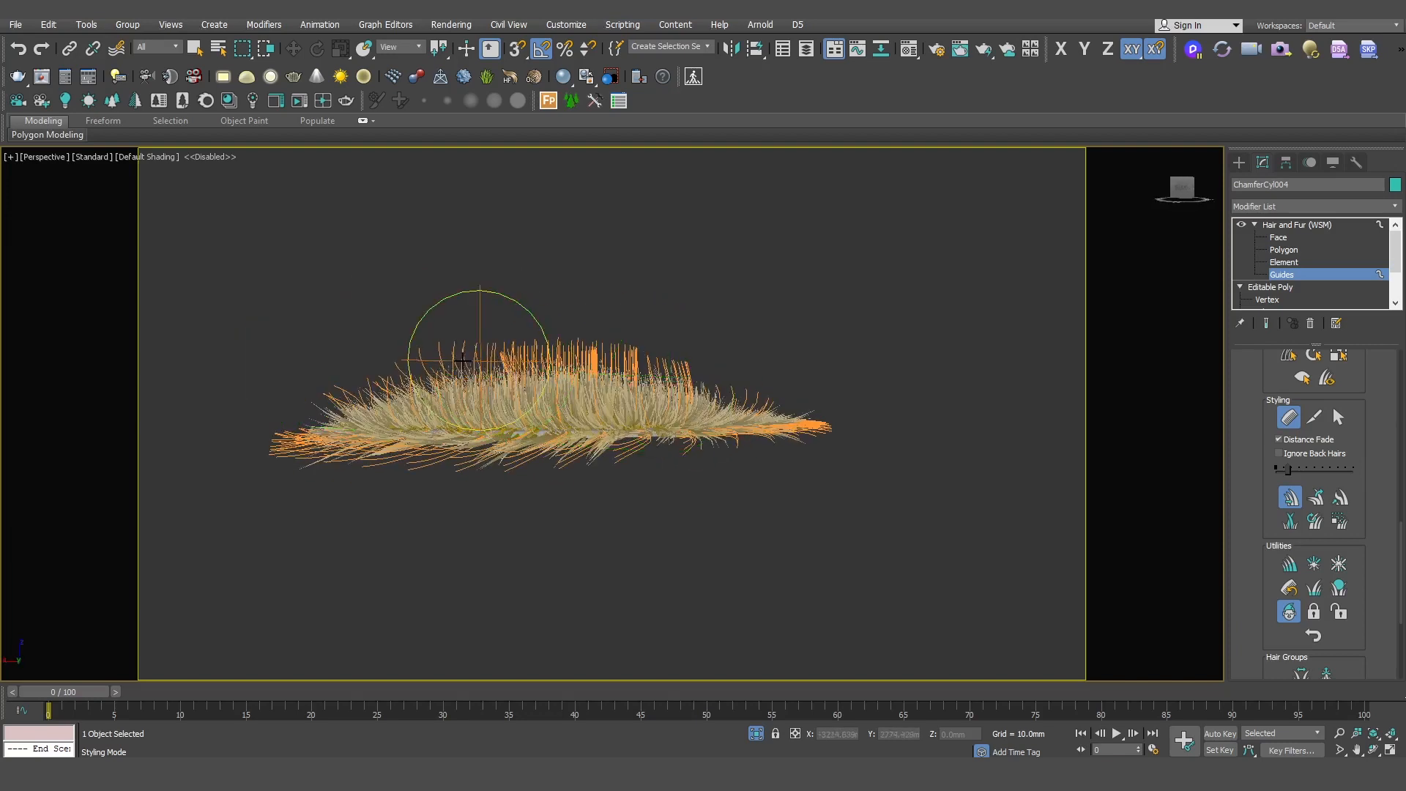
left_click_drag(406, 370, 346, 367)
middle_click_drag(486, 380, 440, 377, "alt")
left_click_drag(439, 375, 372, 365)
middle_click_drag(505, 368, 454, 365, "alt")
left_click_drag(377, 366, 369, 366)
middle_click_drag(476, 396, 439, 390, "alt")
left_click_drag(509, 358, 394, 361)
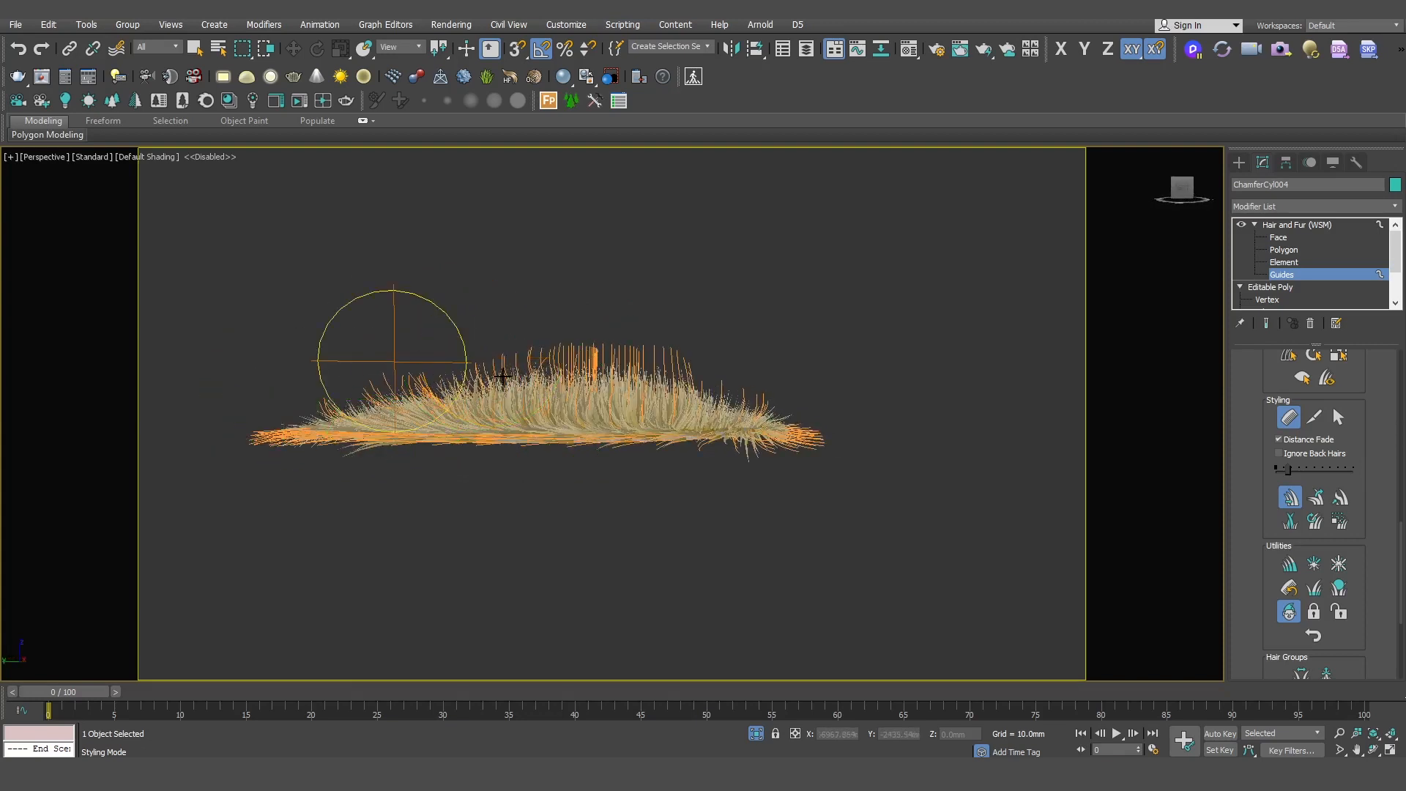
middle_click_drag(524, 377, 458, 375, "alt")
middle_click_drag(507, 418, 480, 369, "alt")
mouse_move(591, 420)
middle_mouse_down("alt")
mouse_move(512, 407)
mouse_move(480, 382)
middle_mouse_up("alt")
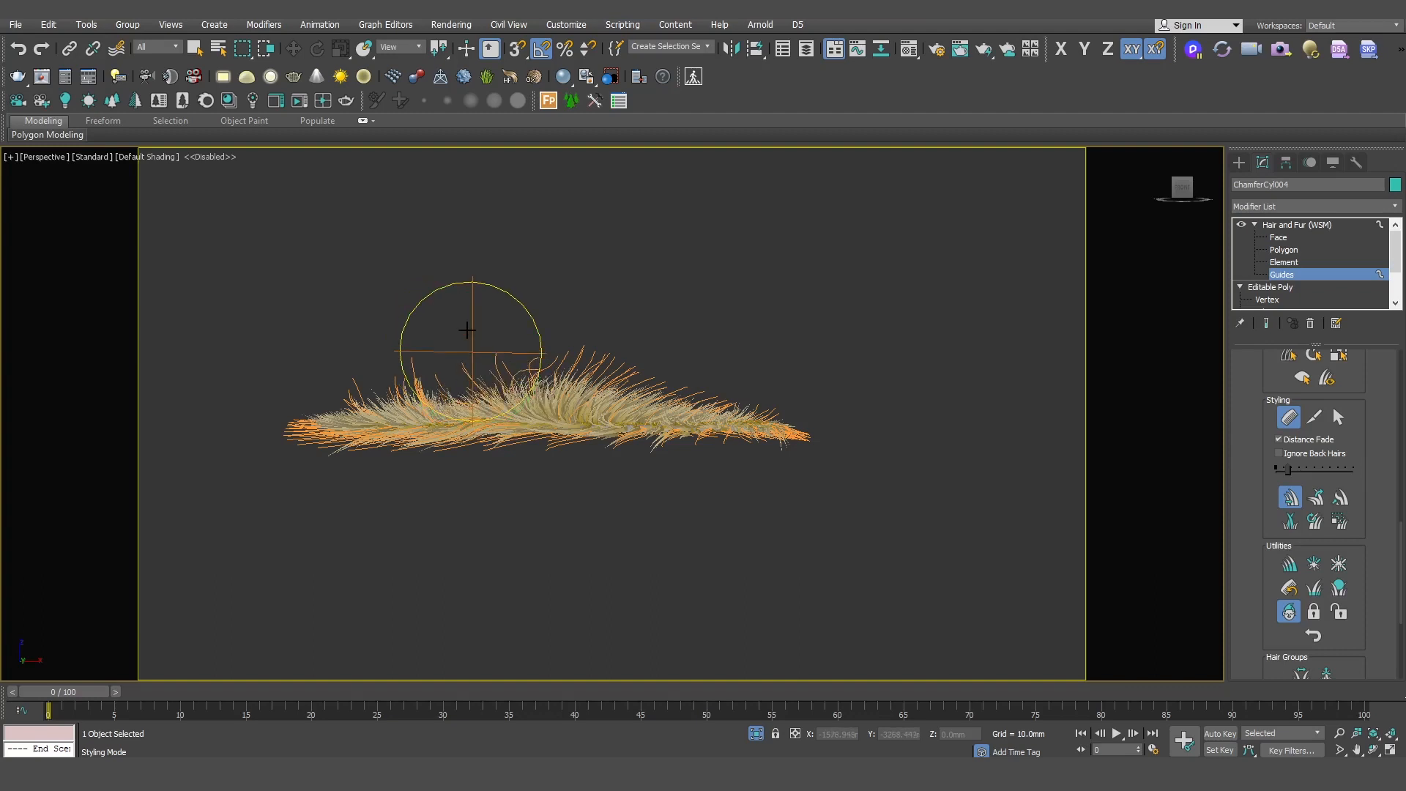
middle_click_drag(467, 331, 482, 356, "alt")
left_click_drag(396, 357, 345, 371)
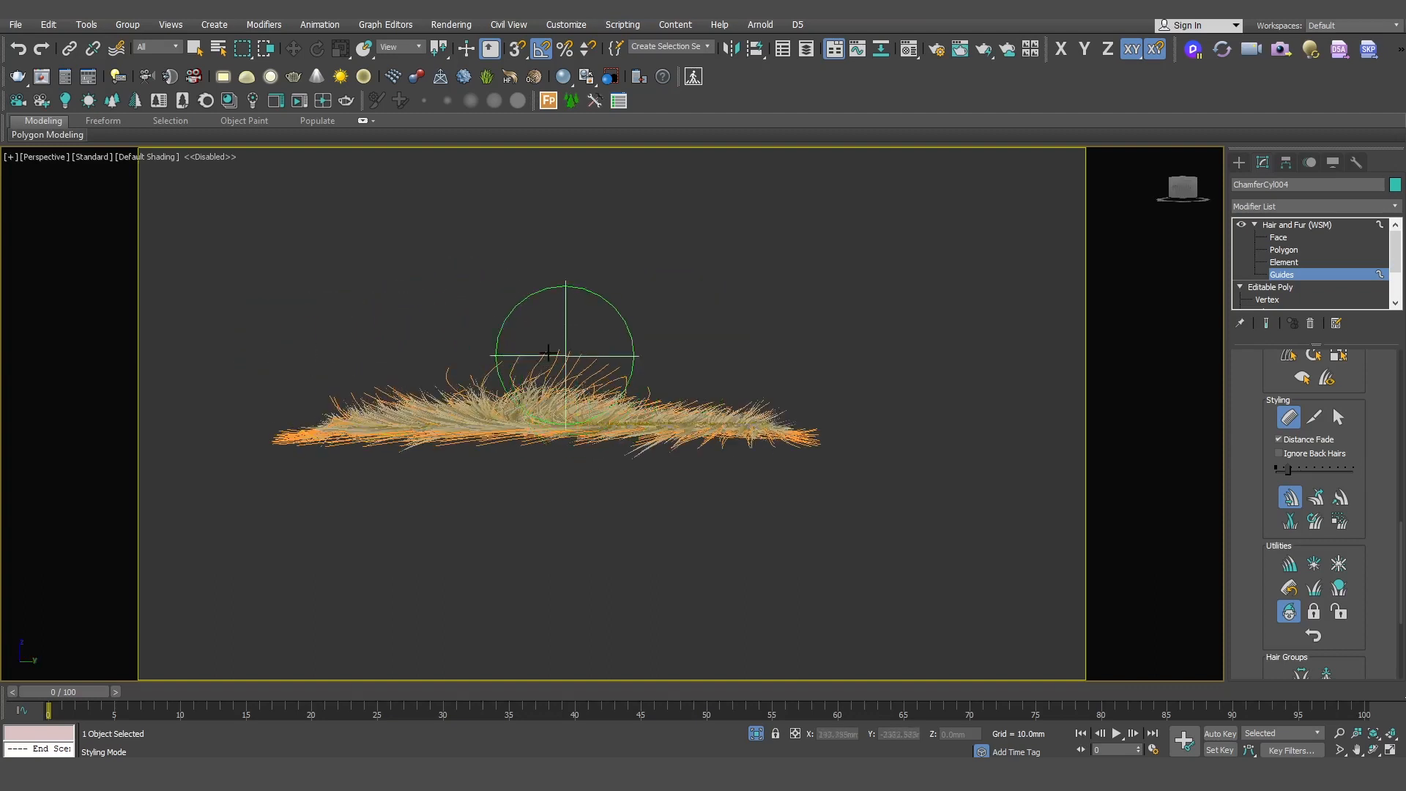
Step: Comb the guides over the sparse patches near the rug's rim outward, then finish guide styling
middle_click_drag(568, 343, 737, 493, "alt")
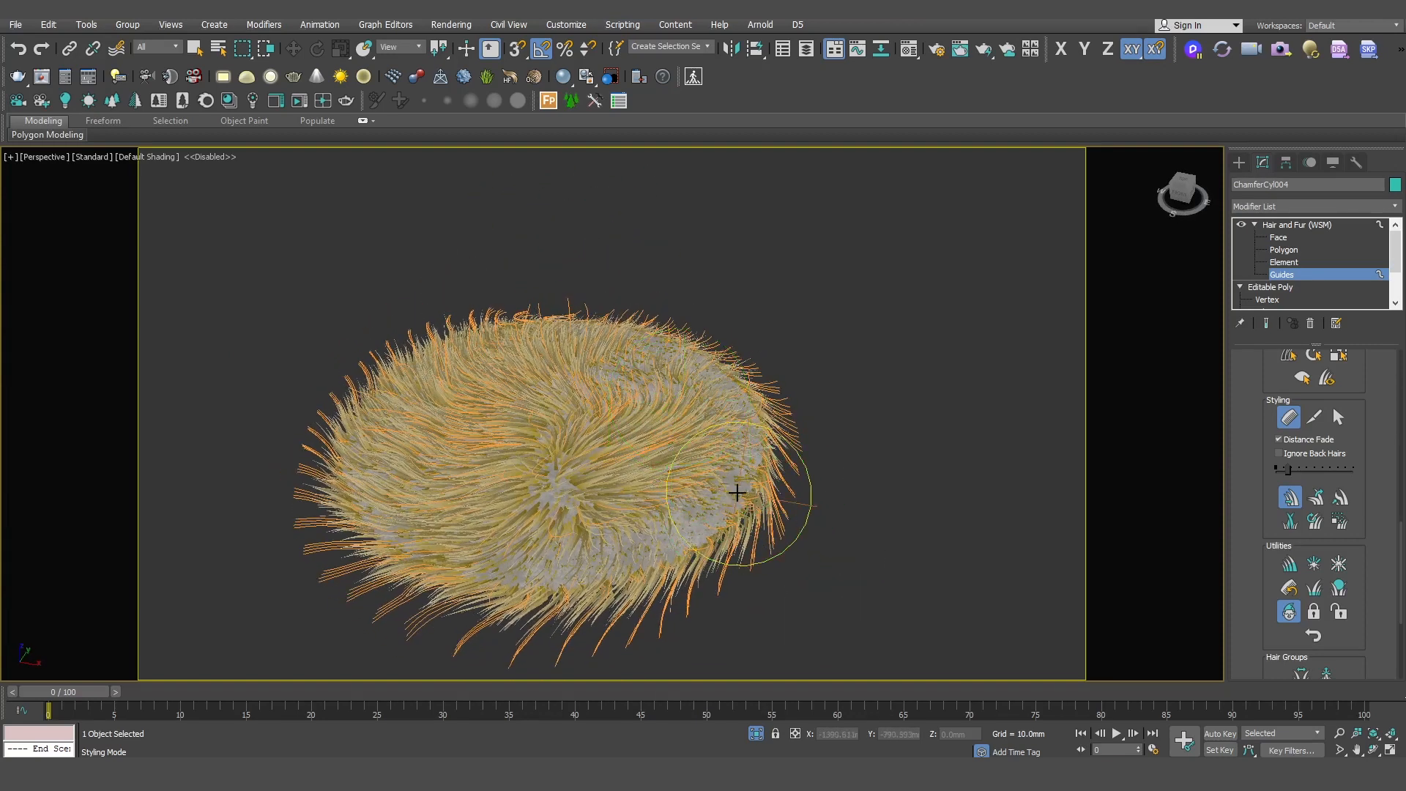
left_click_drag(762, 428, 770, 432)
middle_click_drag(756, 498, 788, 508, "alt")
left_click_drag(735, 521, 821, 511)
left_click_drag(747, 487, 681, 543)
middle_click_drag(682, 546, 732, 536, "alt")
middle_click_drag(769, 465, 668, 491, "alt")
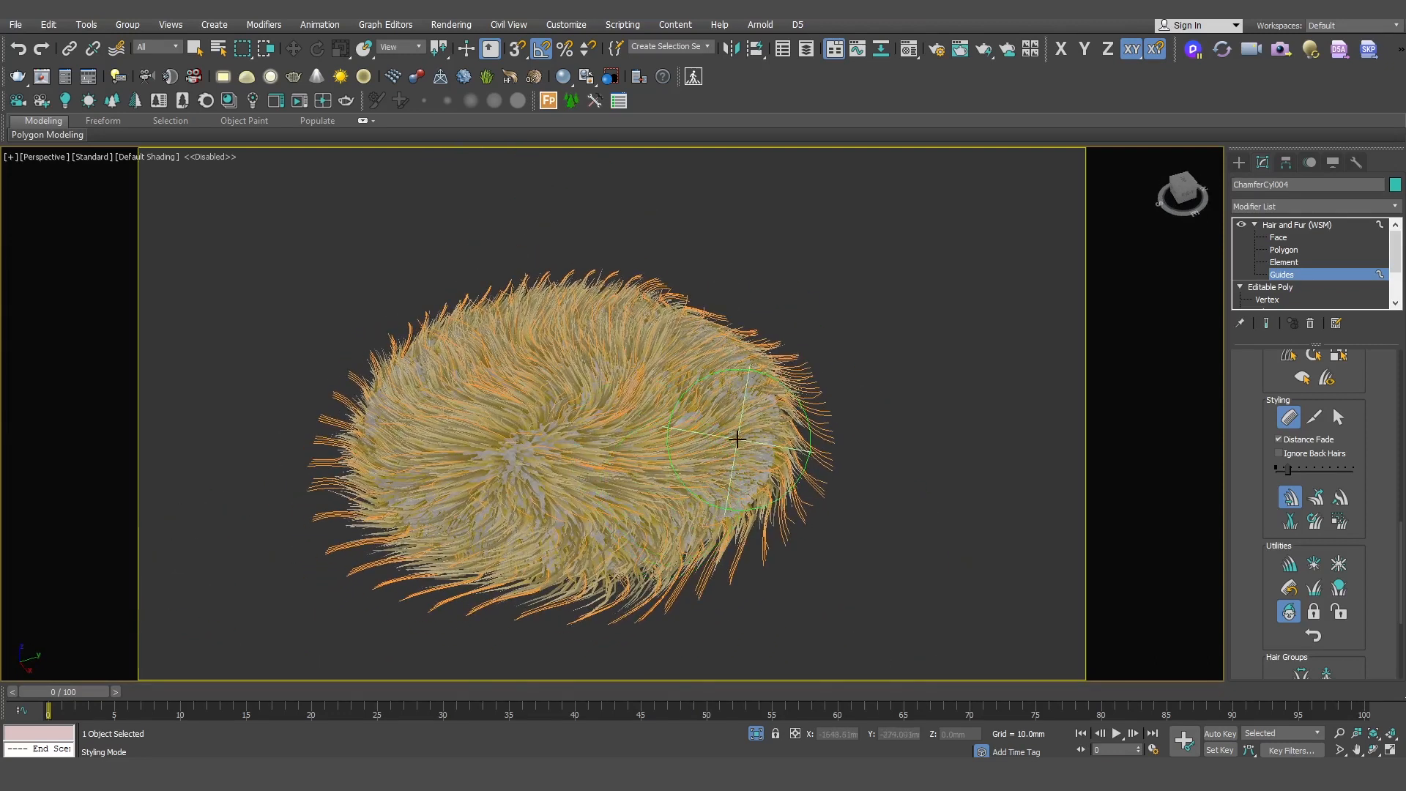
left_click(1305, 226)
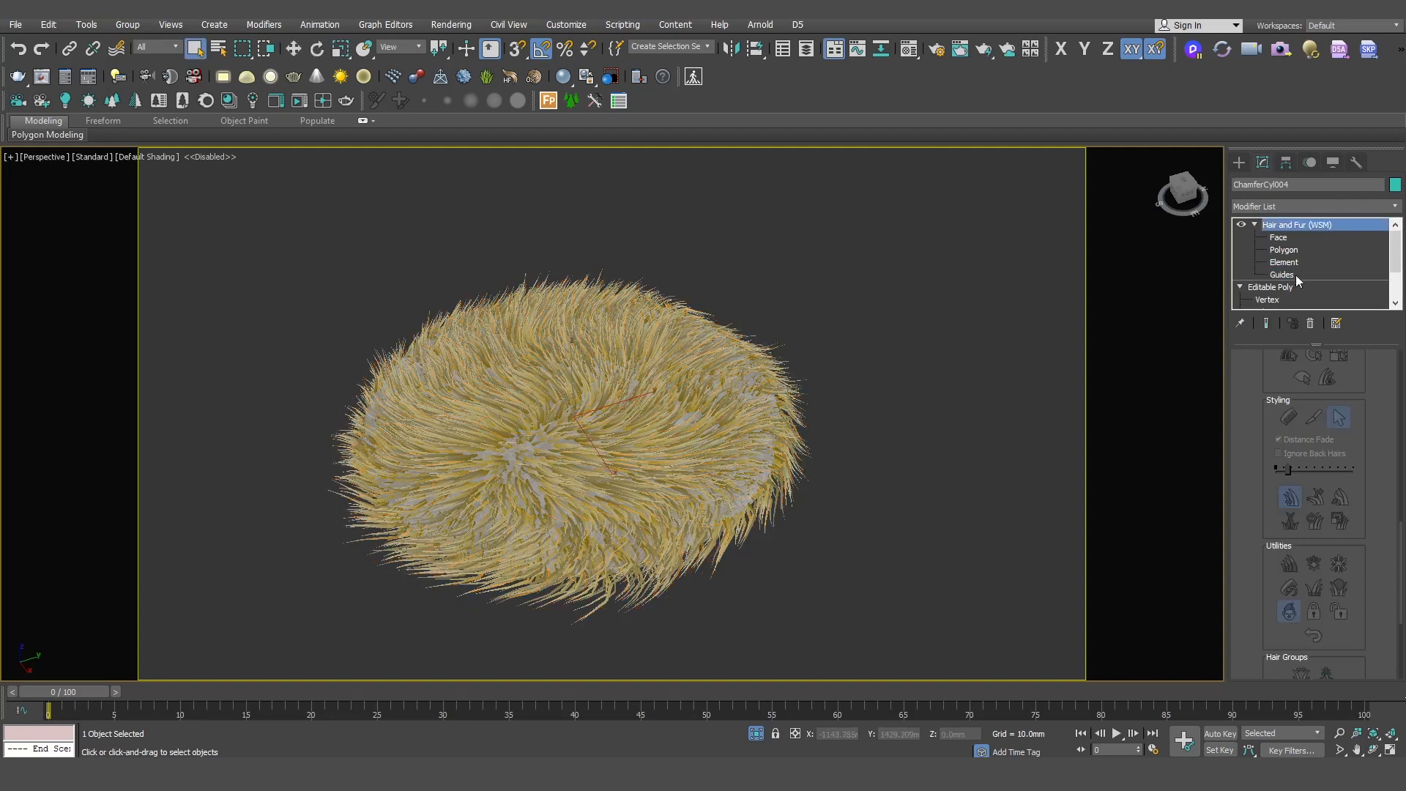
Step: Set the fur's Cut Length to 30 in the general hair parameters
scroll(1365, 403, "down", 10)
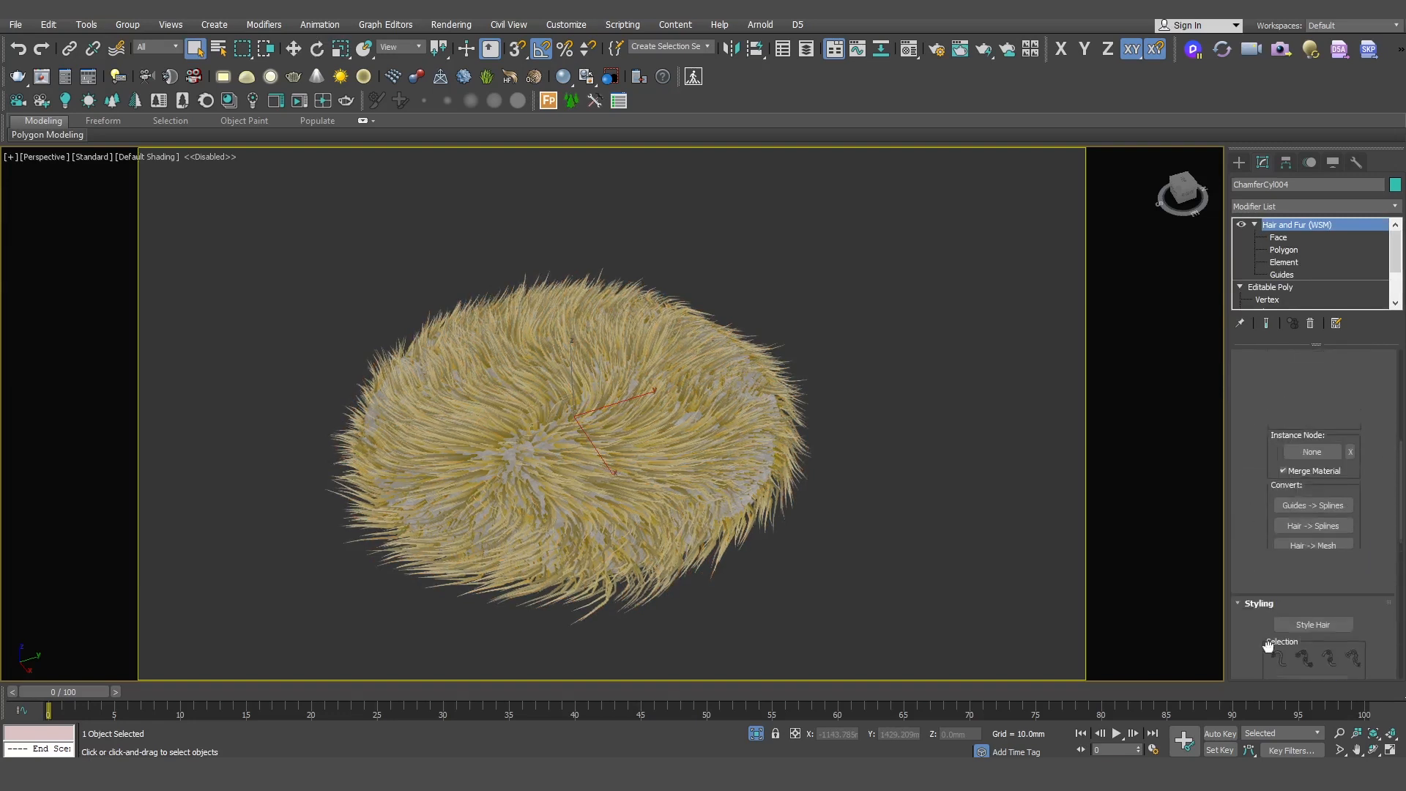
left_click(1256, 410)
left_click(1241, 529)
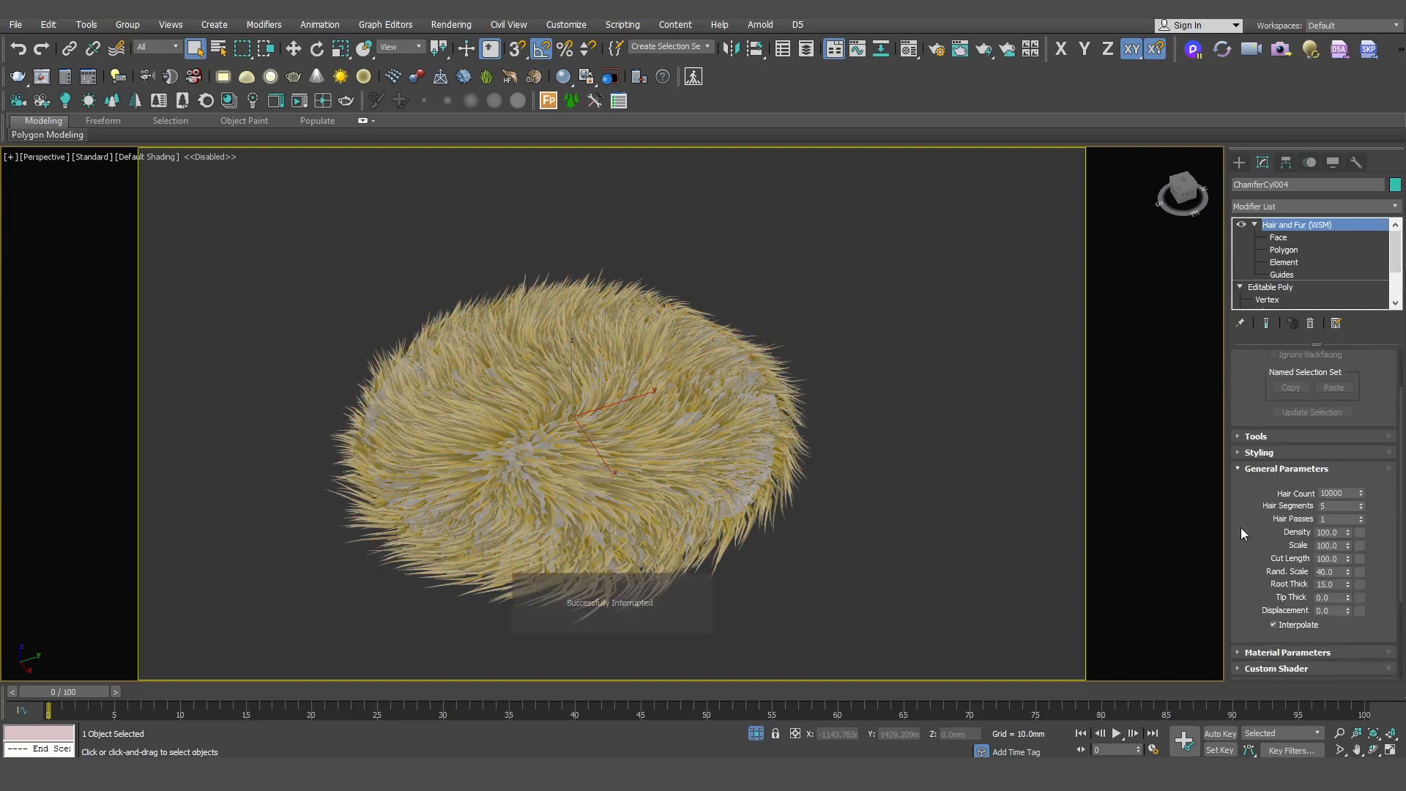
scroll(1324, 518, "down", 2)
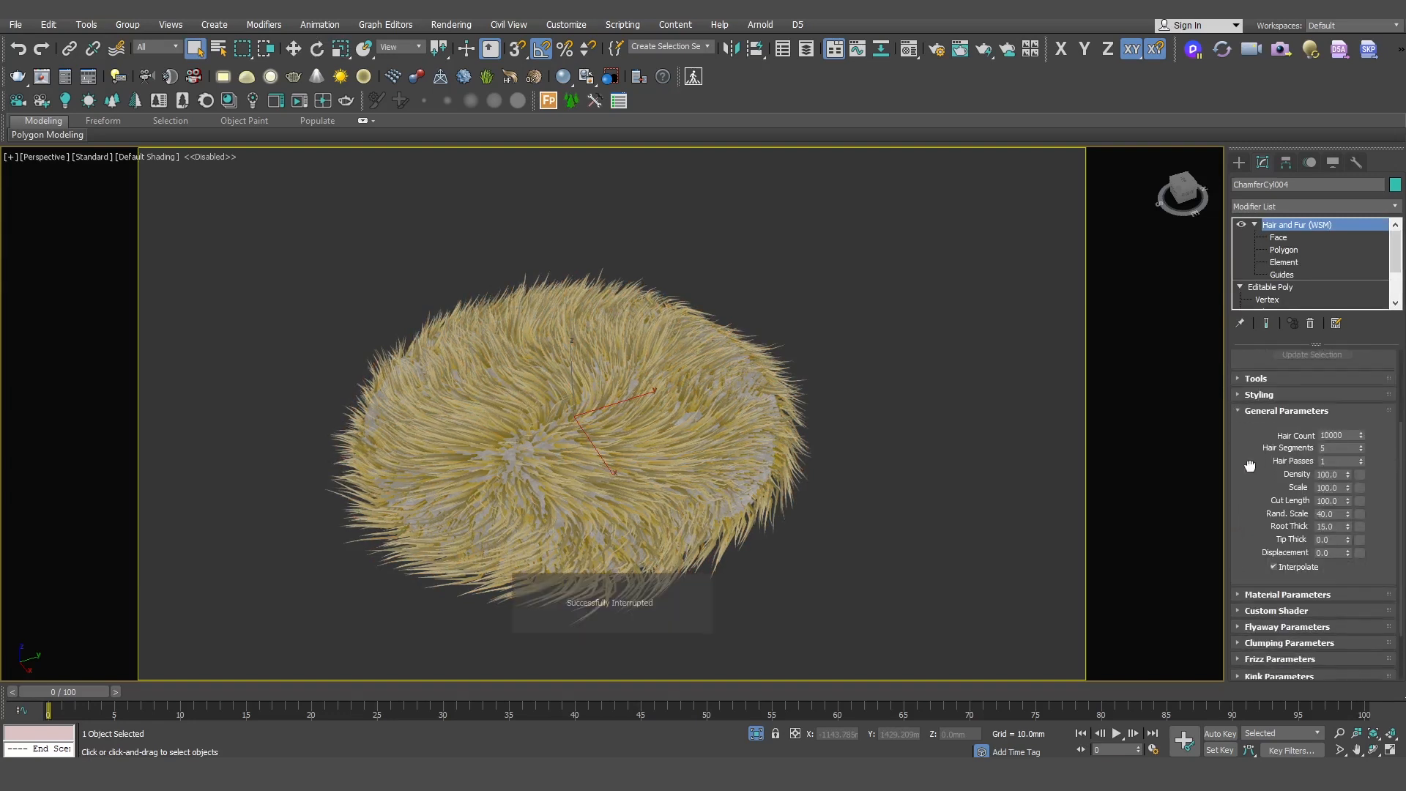
double_click(1329, 501)
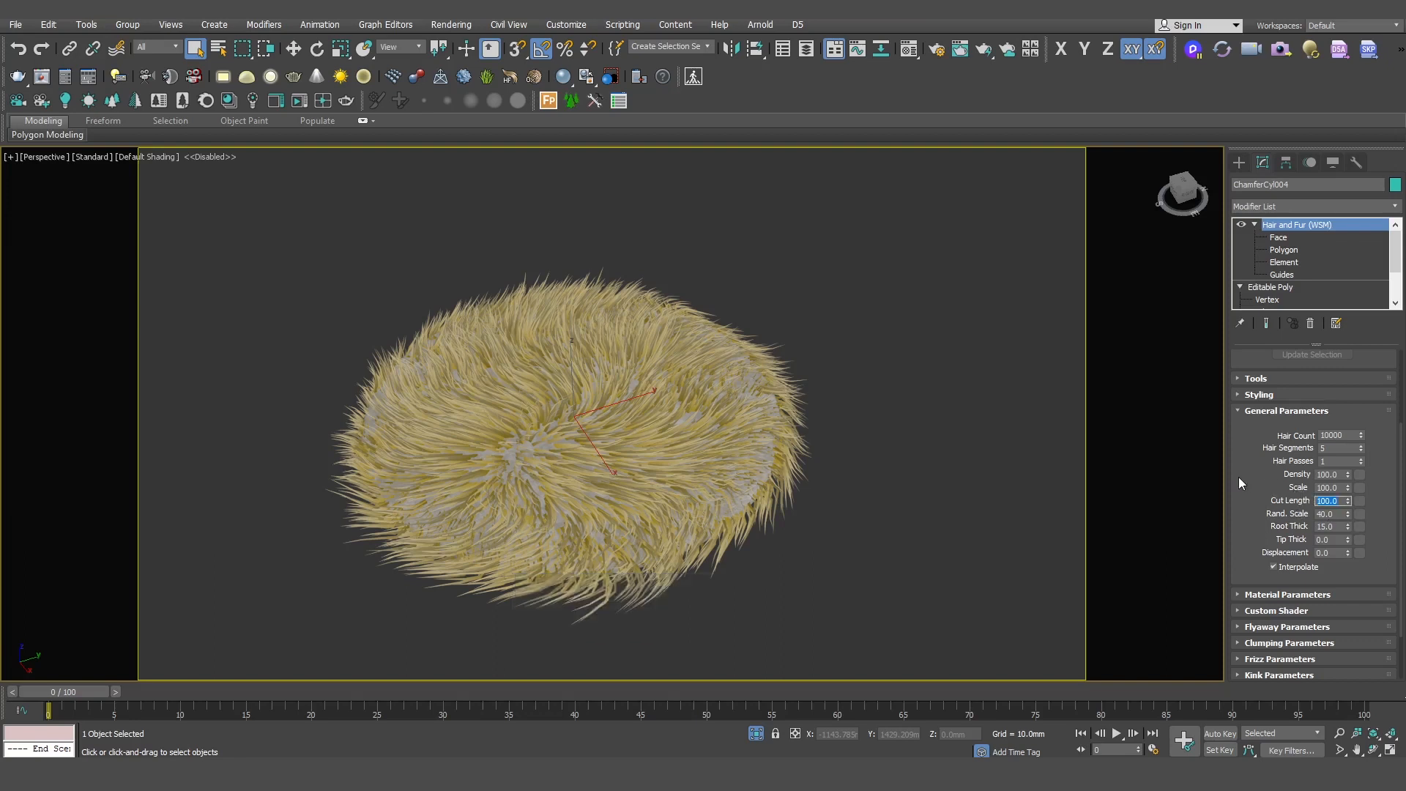
type("30")
key("Return")
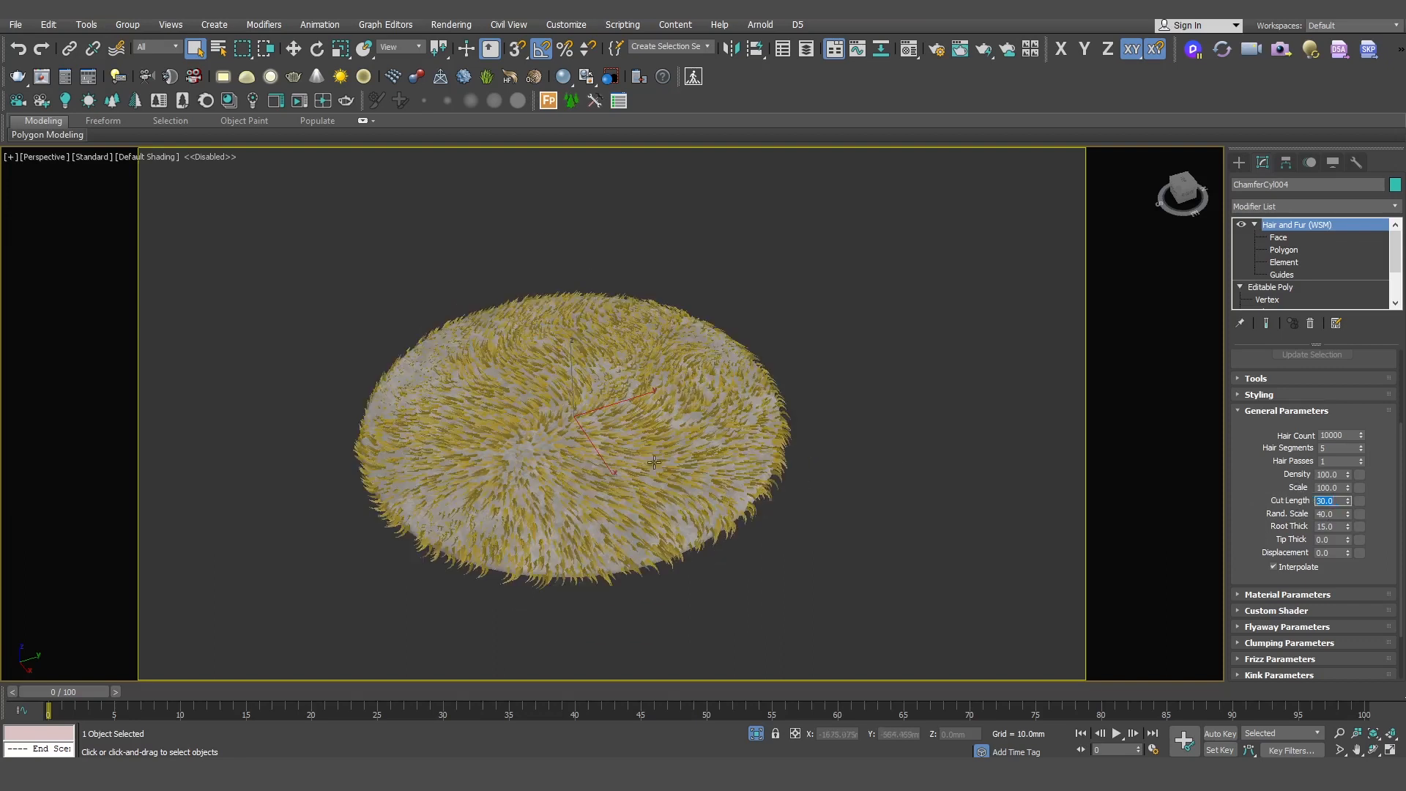
Step: Comb the rug's shortened hair outward along the thin rim areas by its guides and leave guide styling
scroll(561, 450, "up", 4)
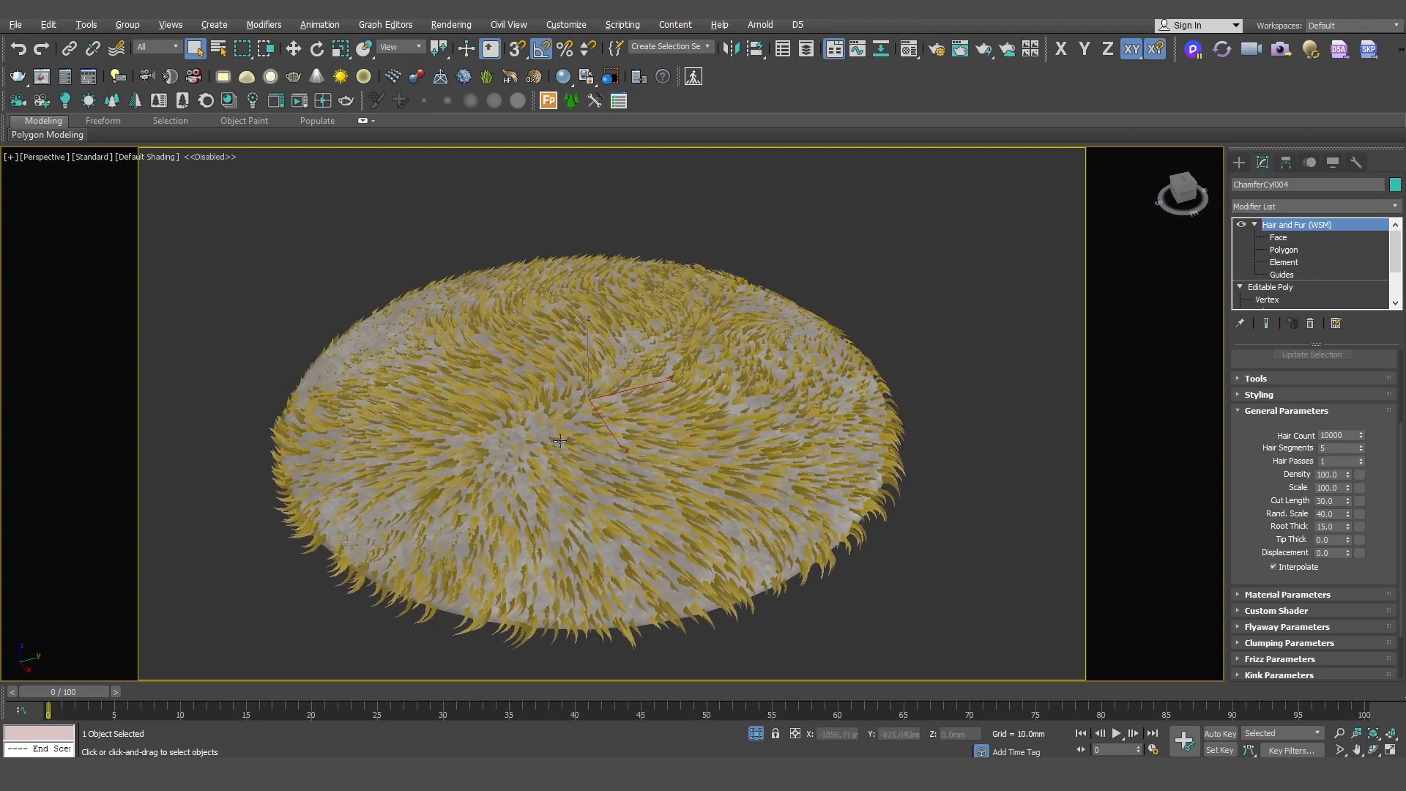
middle_click_drag(561, 450, 362, 368, "alt")
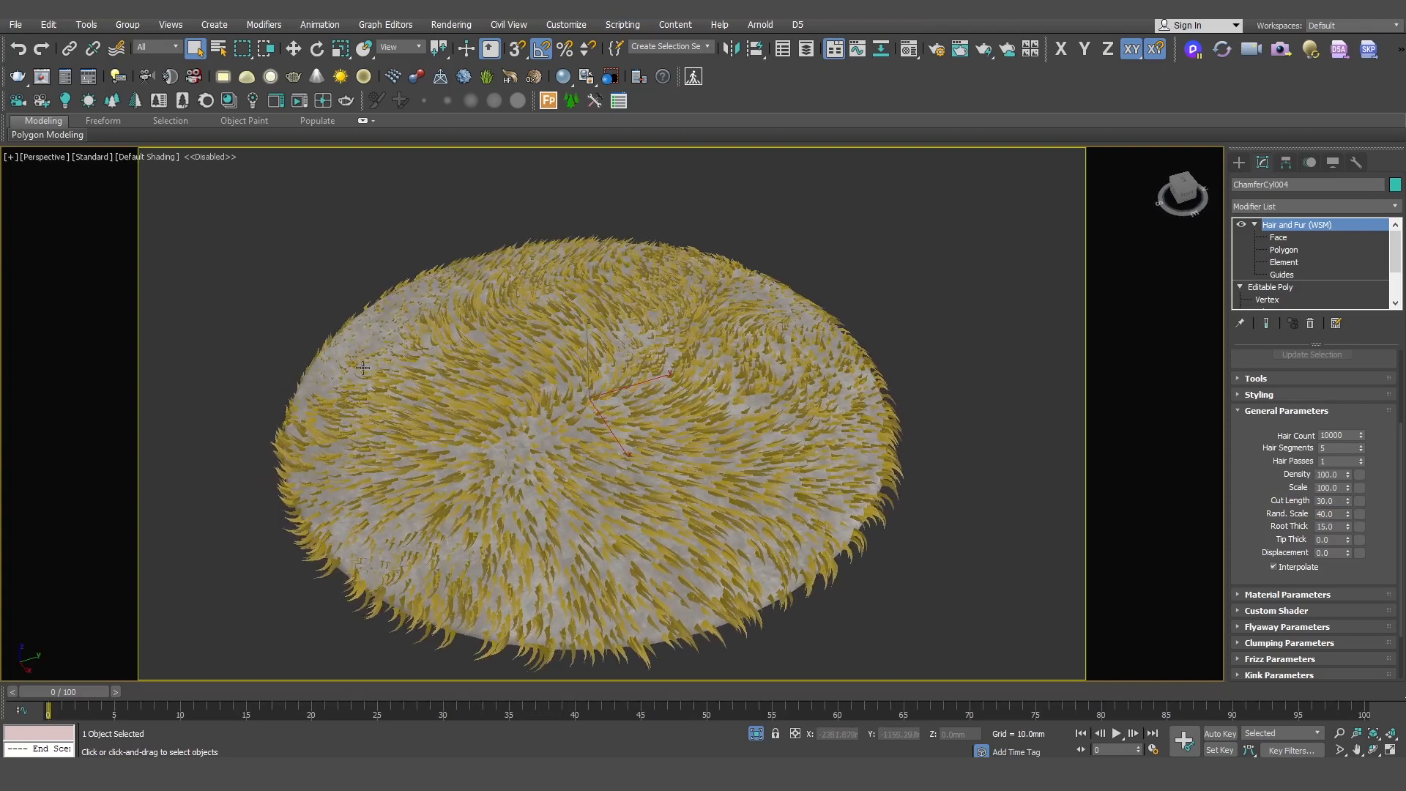
left_click(1282, 275)
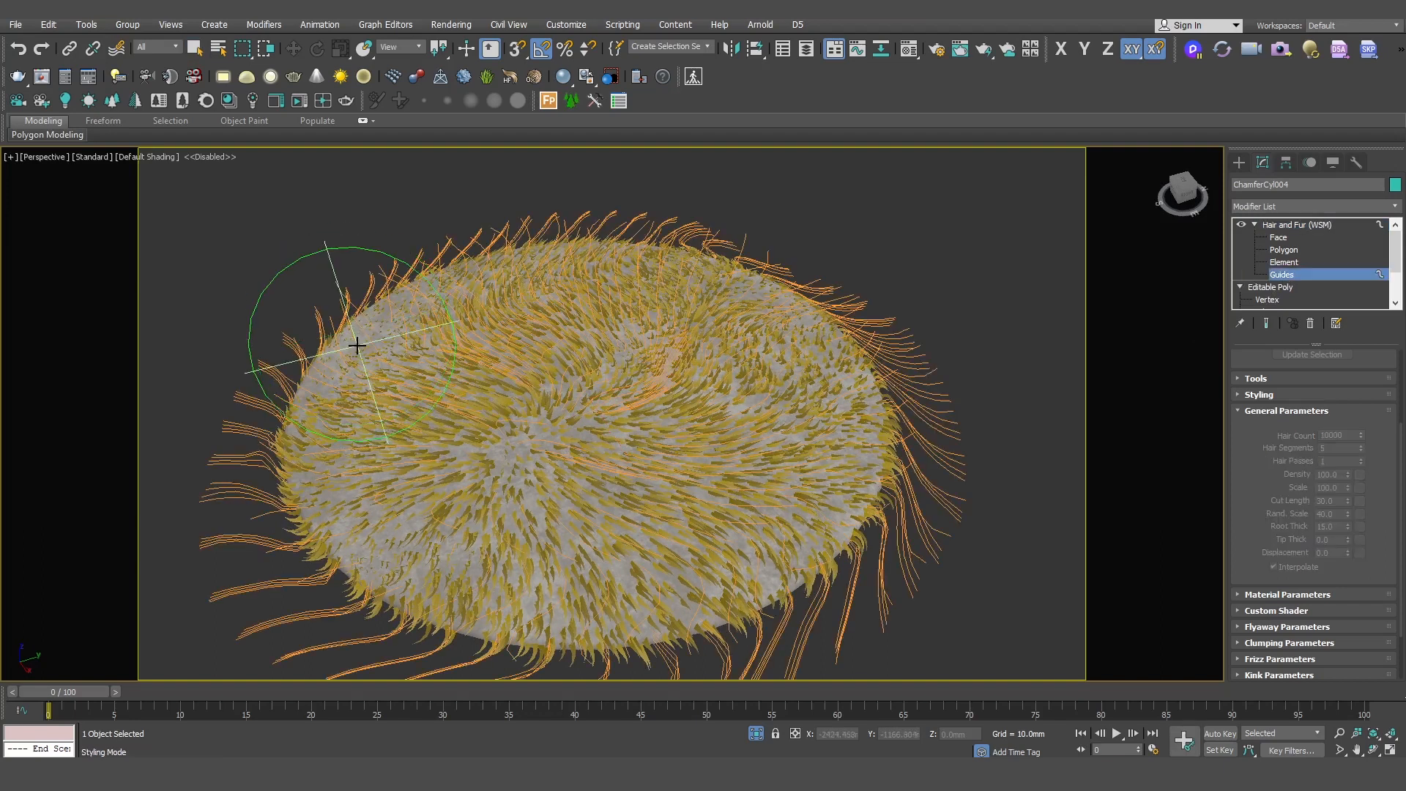
left_click_drag(350, 332, 337, 319)
middle_click_drag(382, 279, 806, 486, "alt")
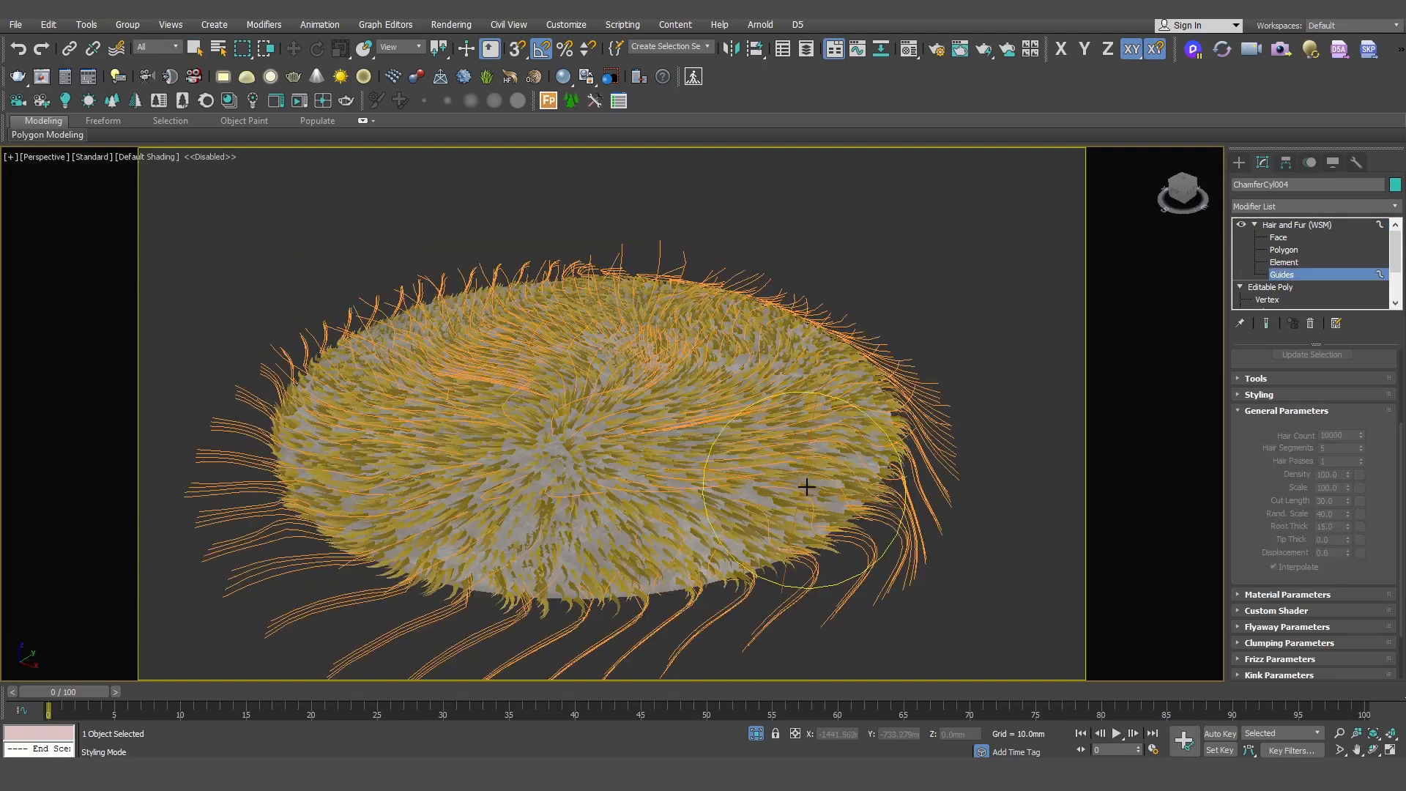
middle_click_drag(622, 502, 492, 492, "alt")
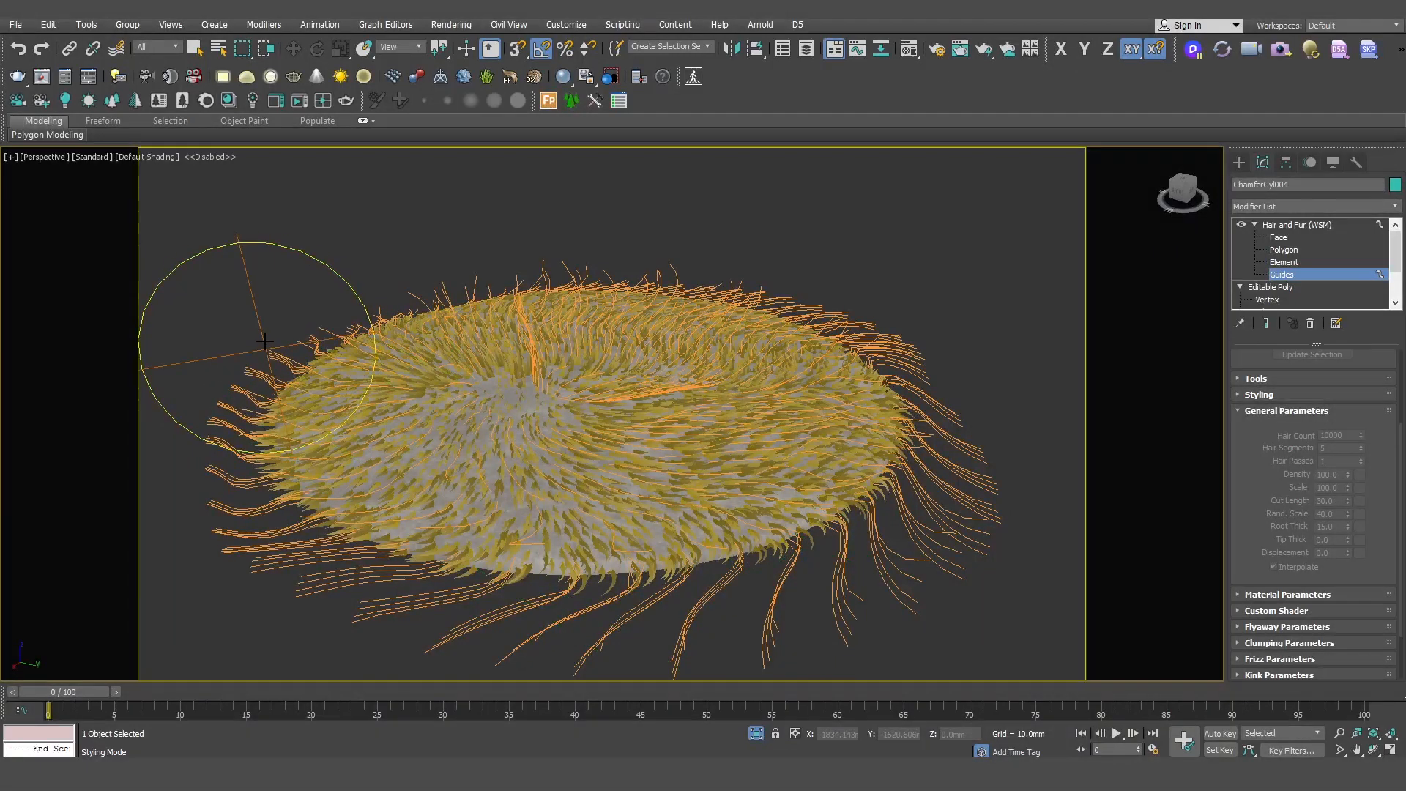
middle_click_drag(658, 458, 728, 477, "alt")
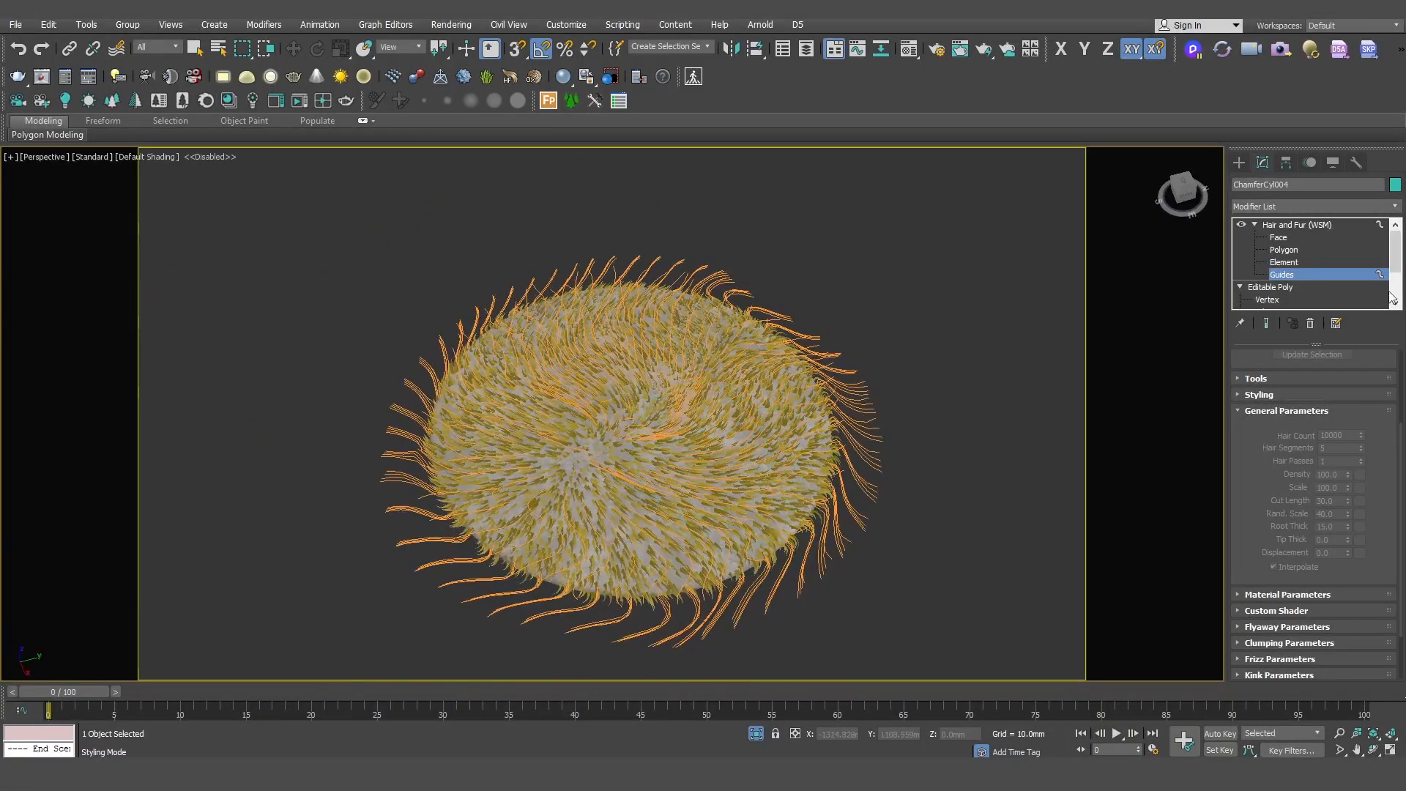
left_click(1319, 225)
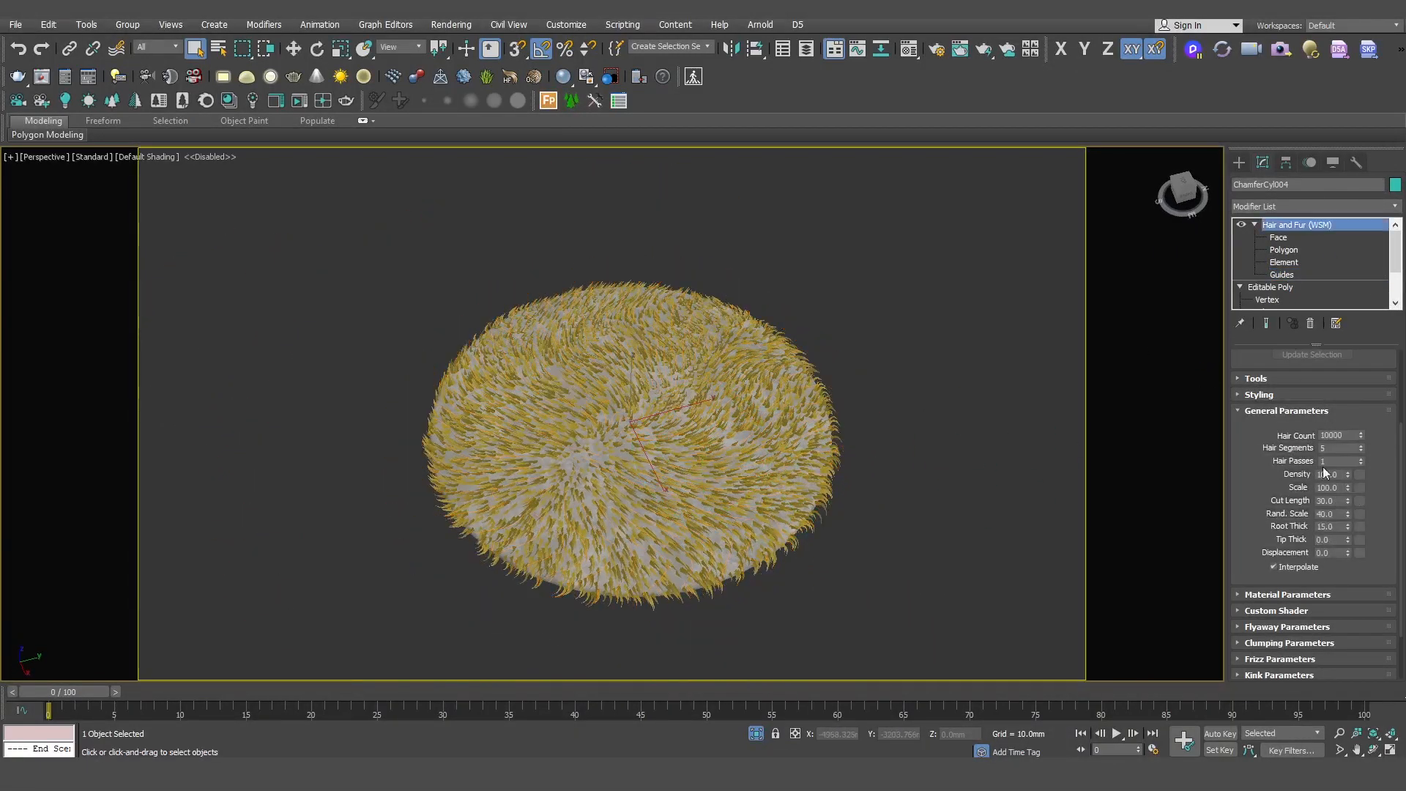
Step: Set the hair's Root Thick value to 8
scroll(686, 472, "up", 3)
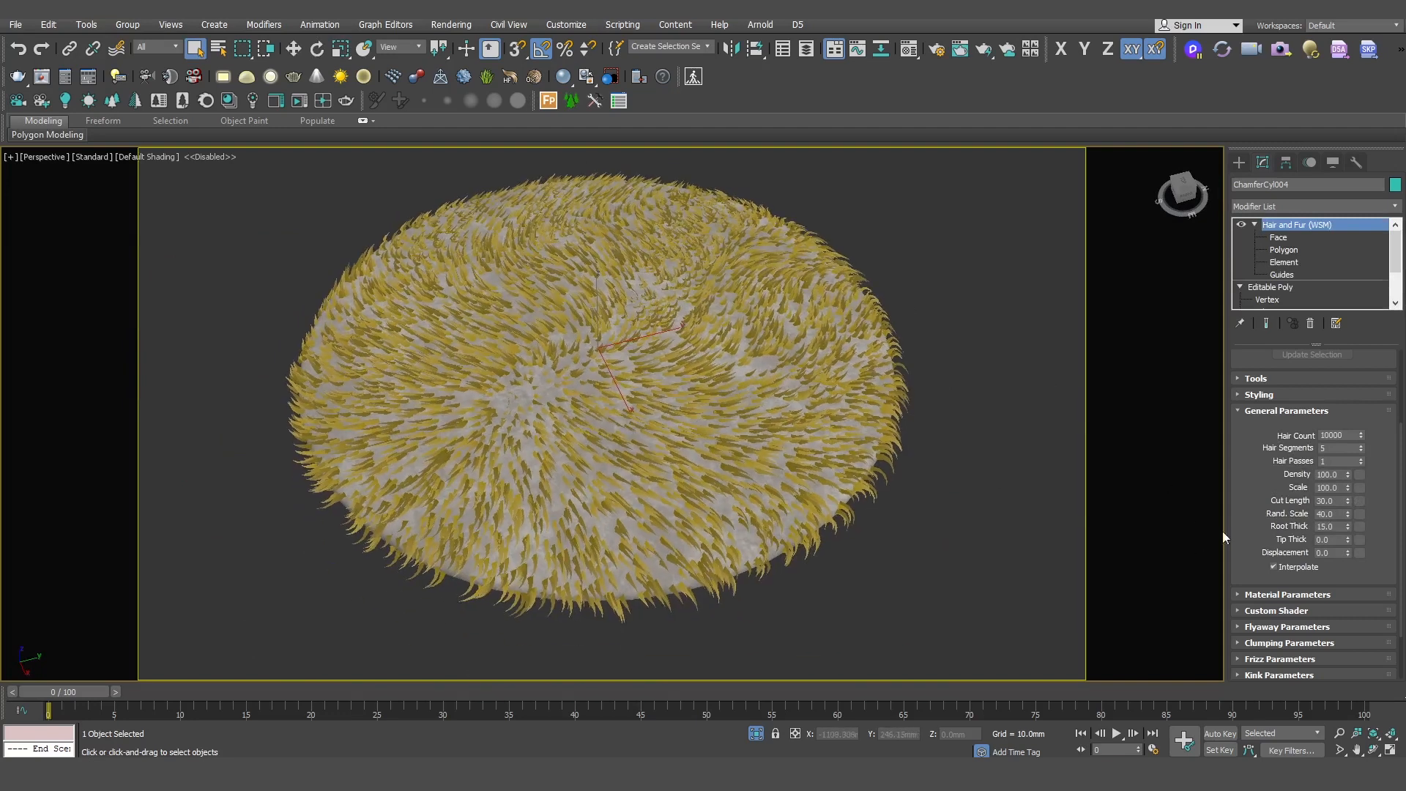
left_click_drag(1239, 526, 1241, 481)
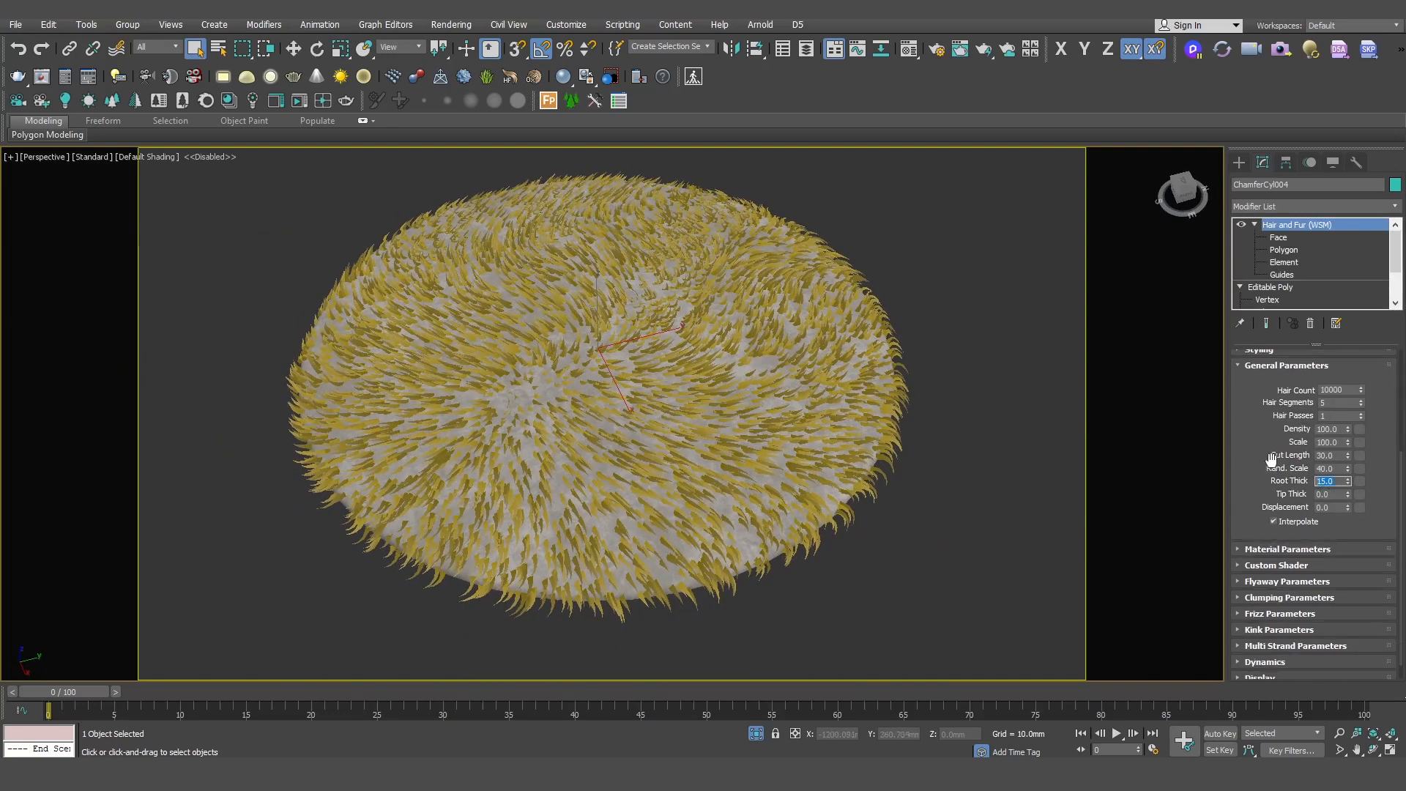
type("3")
key("Return")
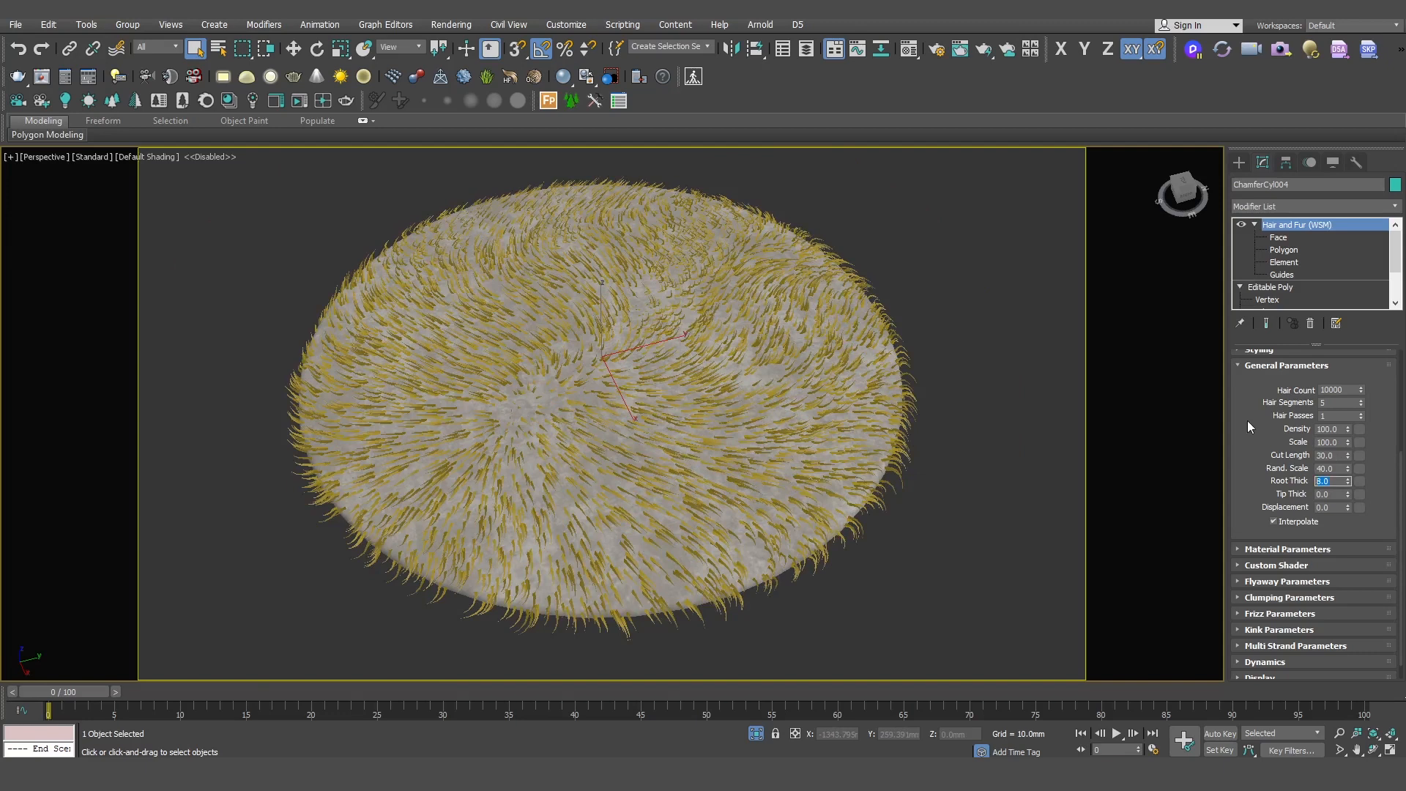
Step: Set the hair's Rand. Scale to 60 and check the fibres up close
left_click_drag(1248, 426, 1252, 439)
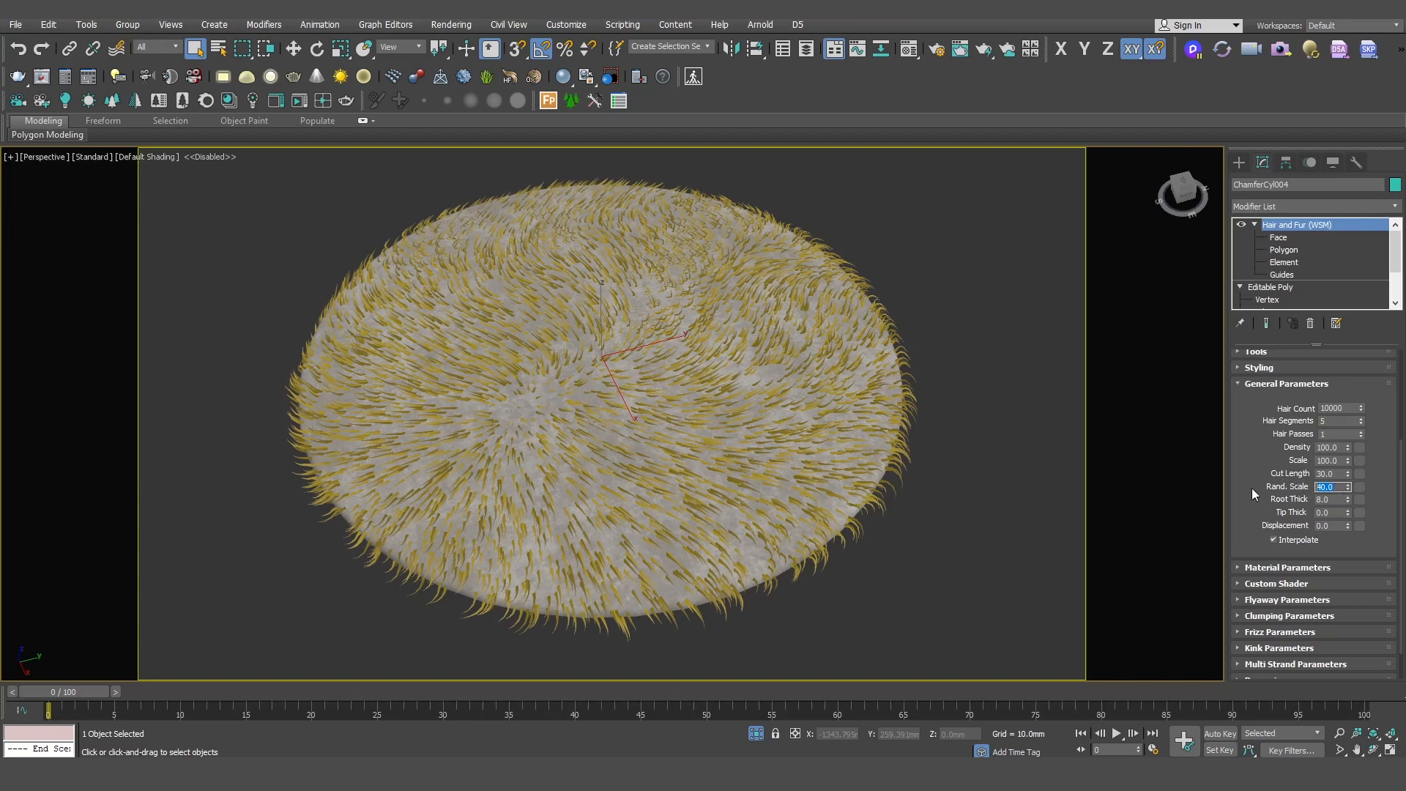
type("60")
key("Return")
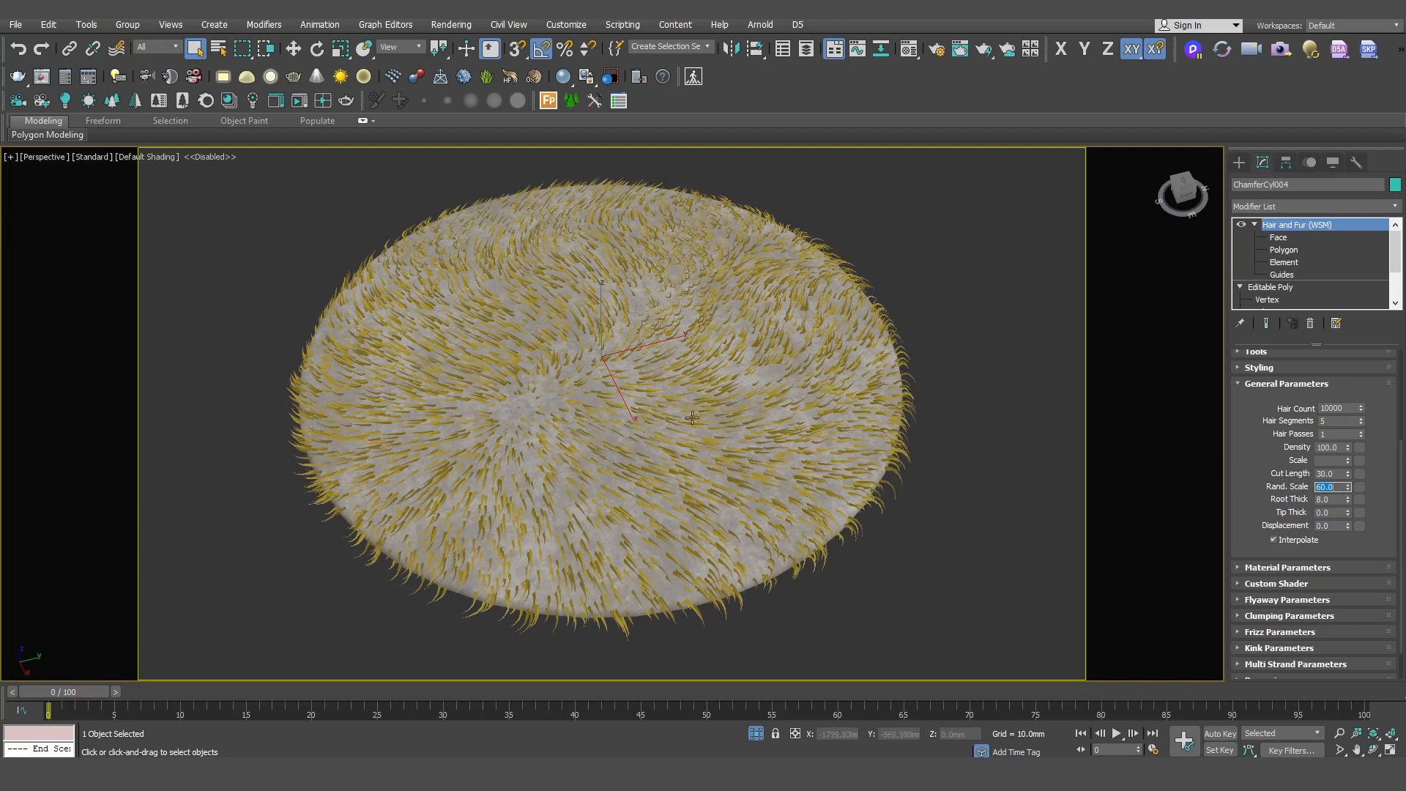
middle_click_drag(643, 419, 659, 422)
scroll(660, 423, "up", 3)
scroll(670, 423, "down", 3)
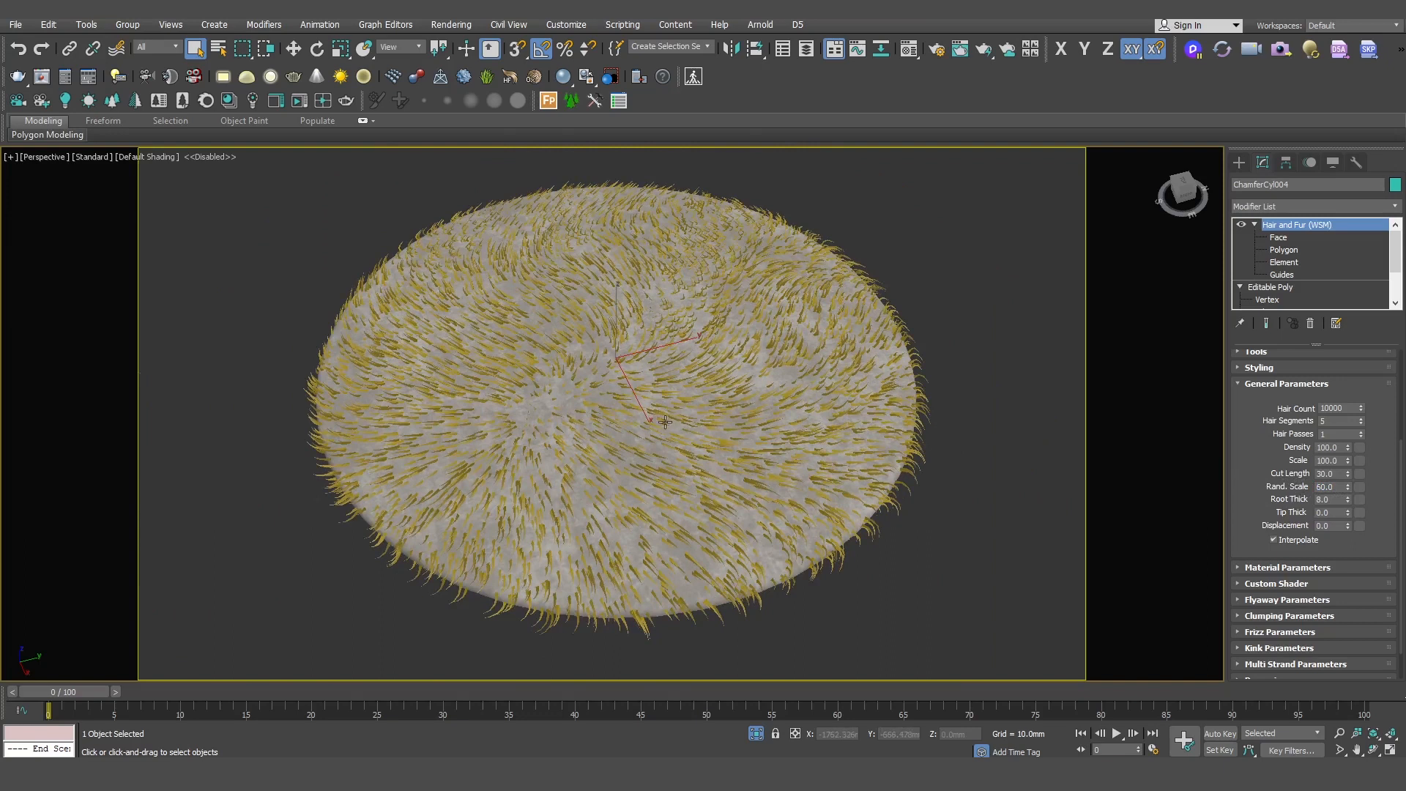
Step: Raise the Hair Count to 20000 for denser fur
left_click(1356, 226)
scroll(1356, 416, "down", 5)
scroll(1354, 464, "down", 5)
left_click_drag(1250, 441, 1257, 354)
left_click(1263, 514)
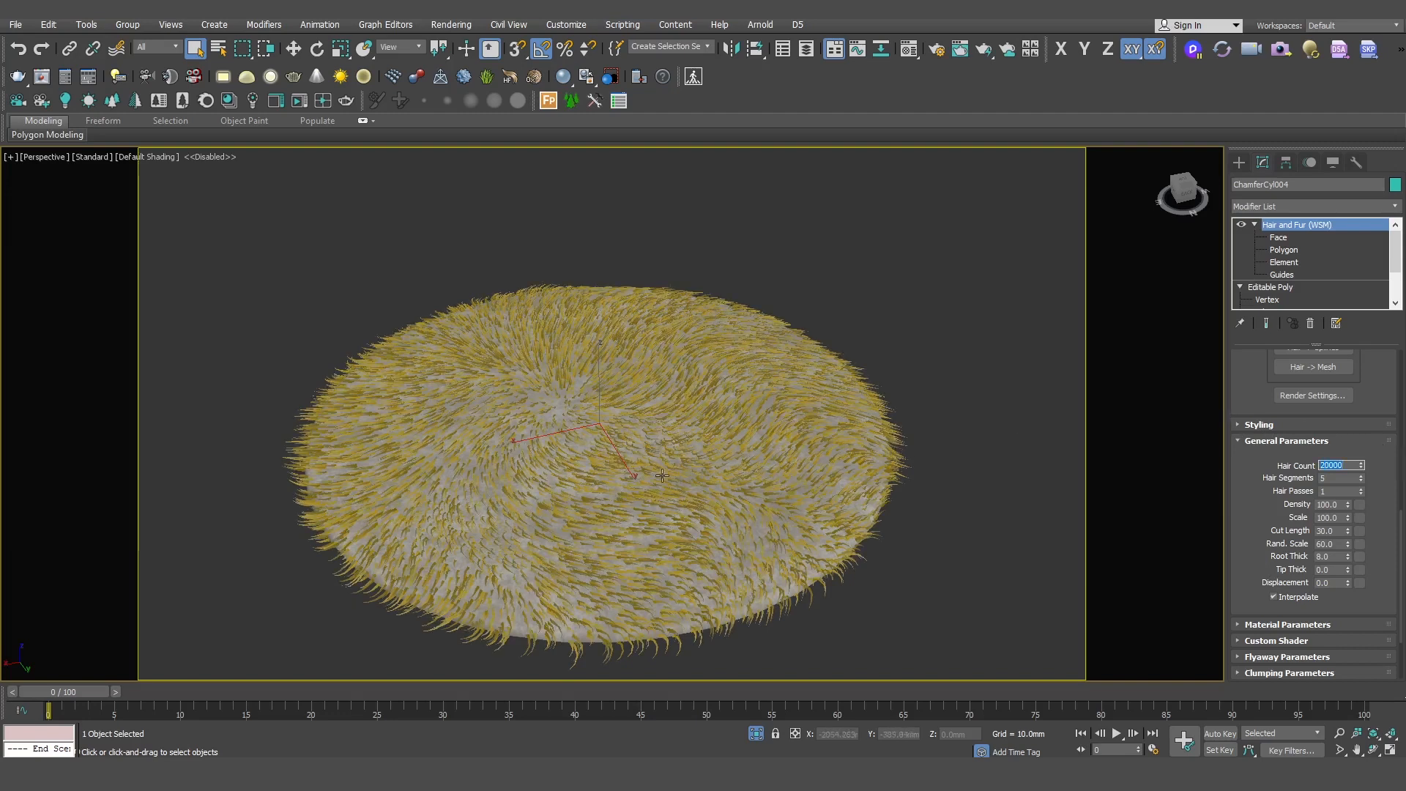
middle_click_drag(662, 475, 678, 453)
Step: Convert the hair to a mesh and remove the Hair and Fur modifier from the base disc
left_click_drag(1384, 377, 1372, 513)
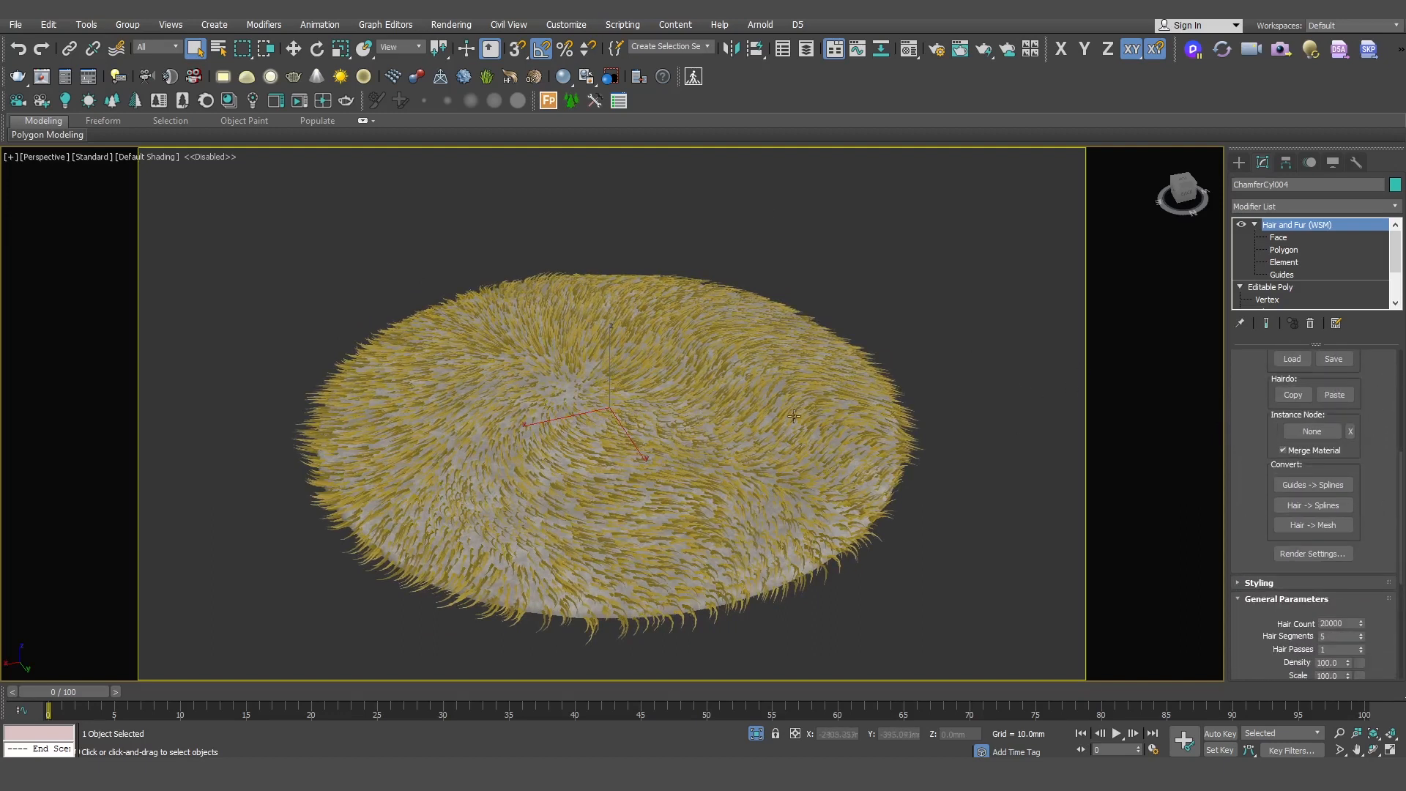
scroll(1323, 509, "down", 1)
left_click_drag(1256, 378, 1262, 437)
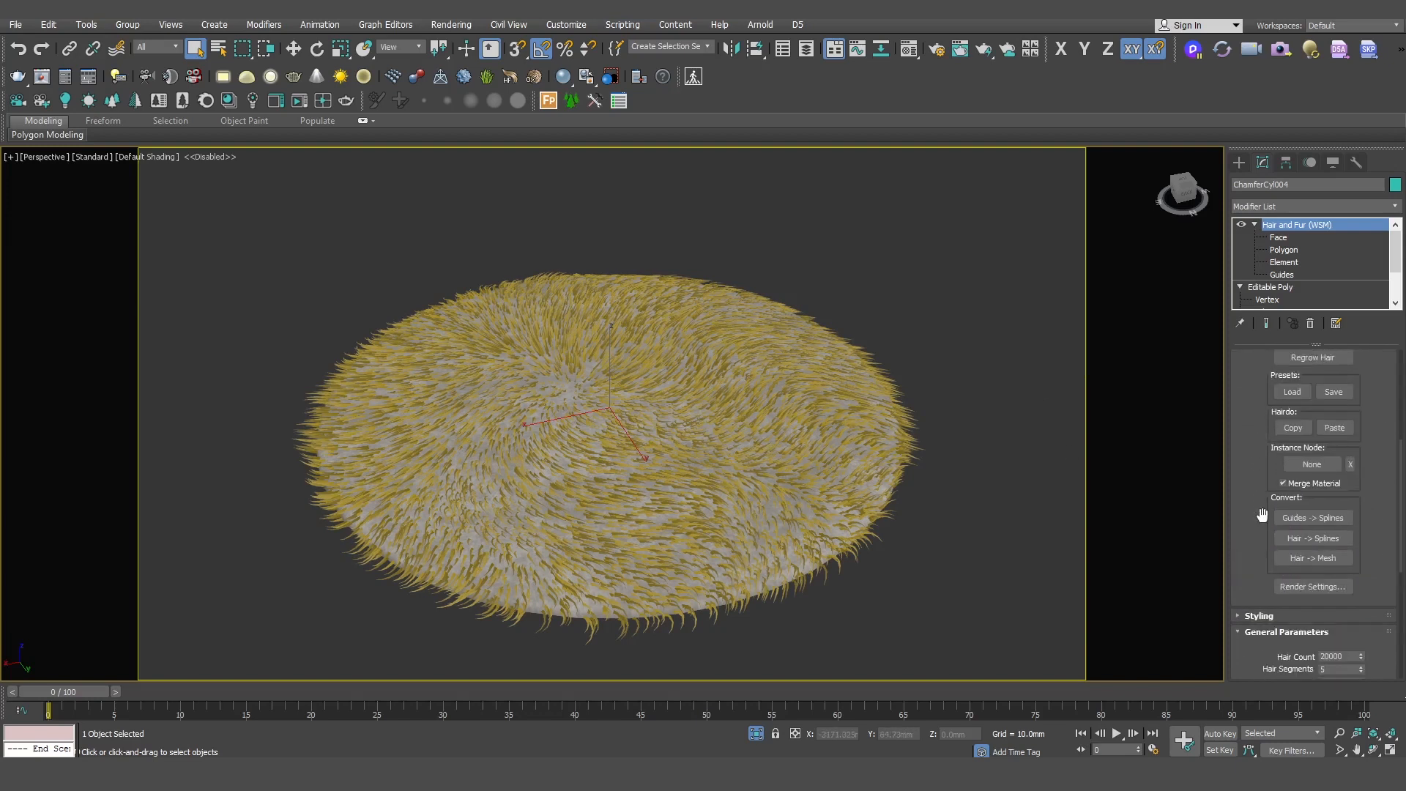
scroll(1336, 546, "down", 1)
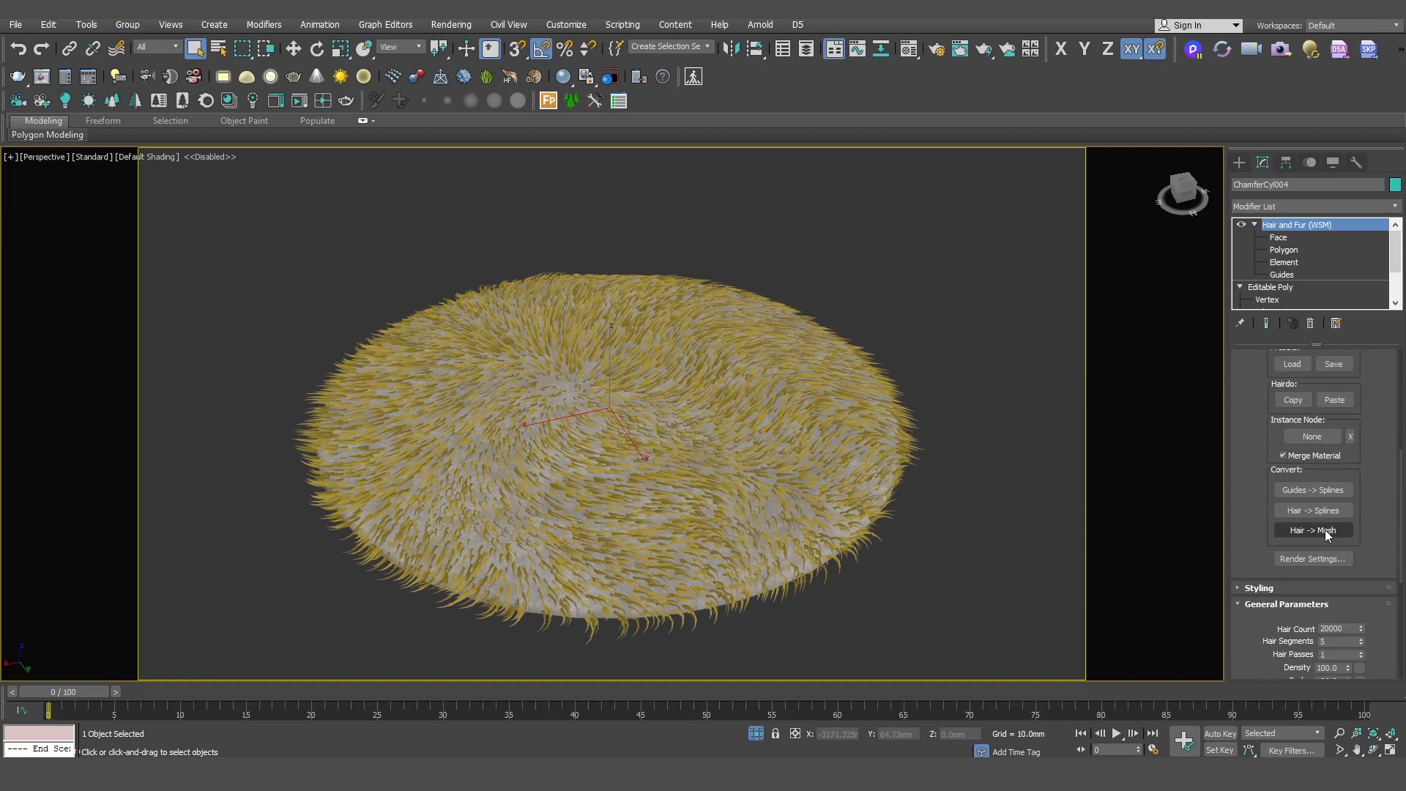
left_click(1327, 534)
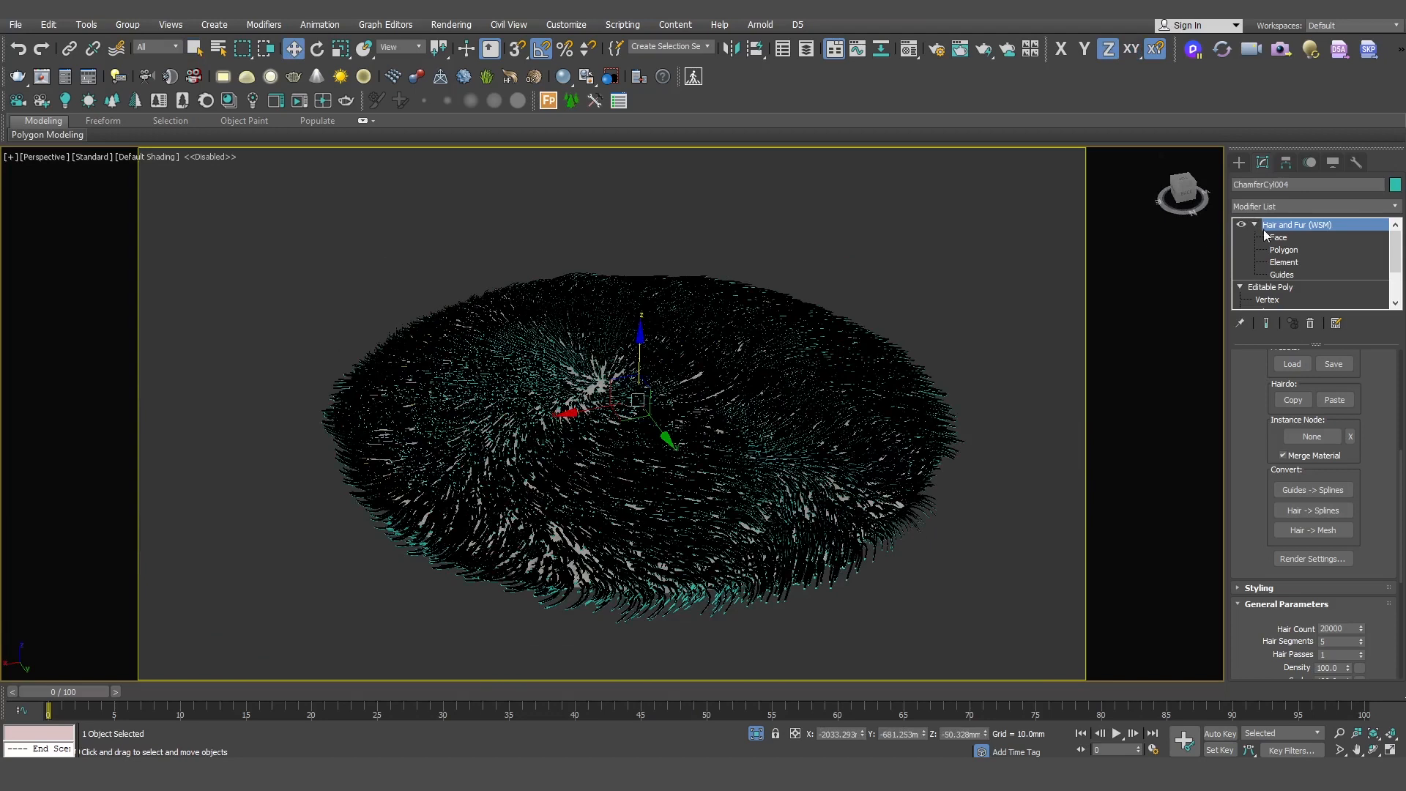
left_click(1310, 323)
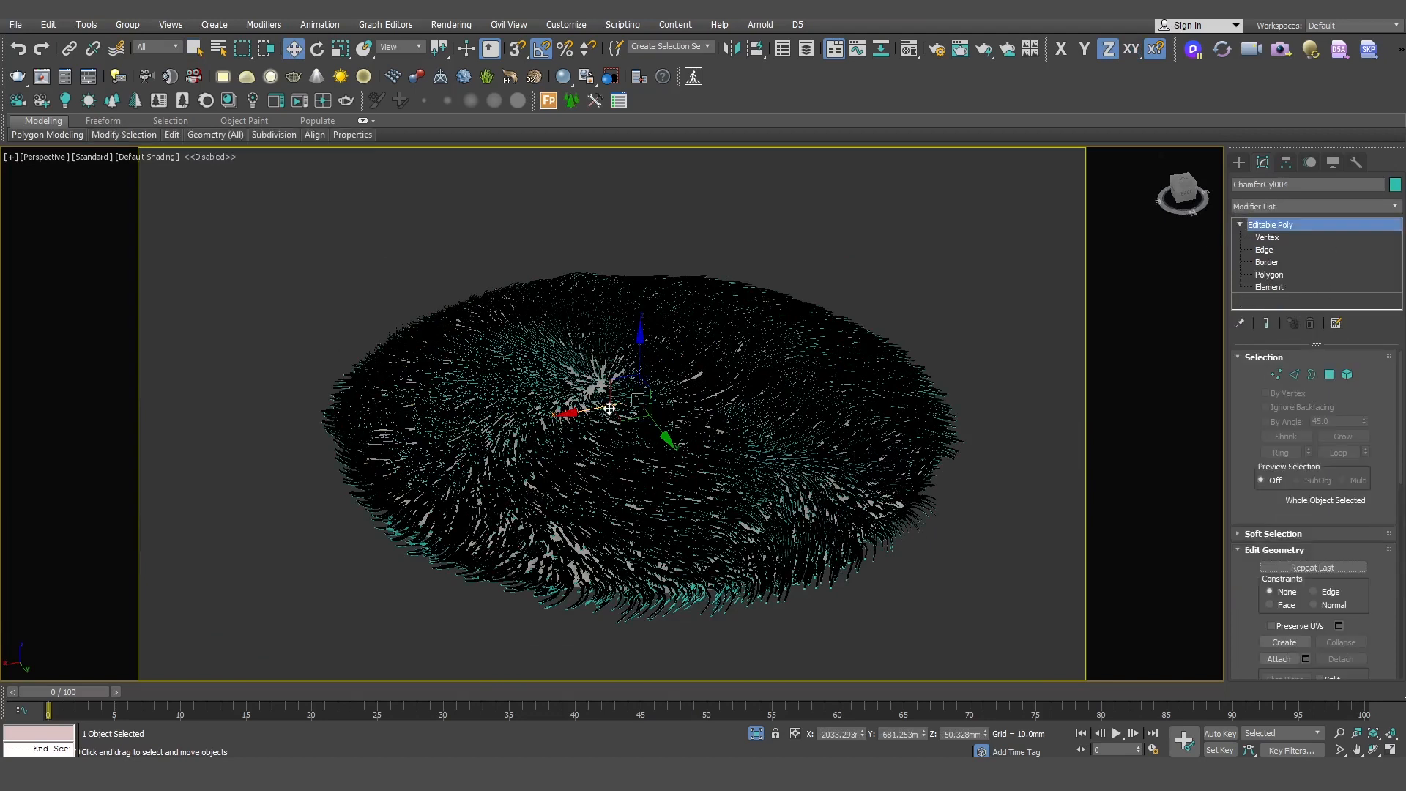
Step: Select the converted fur mesh and assign the Carpet material to it
left_click(546, 485)
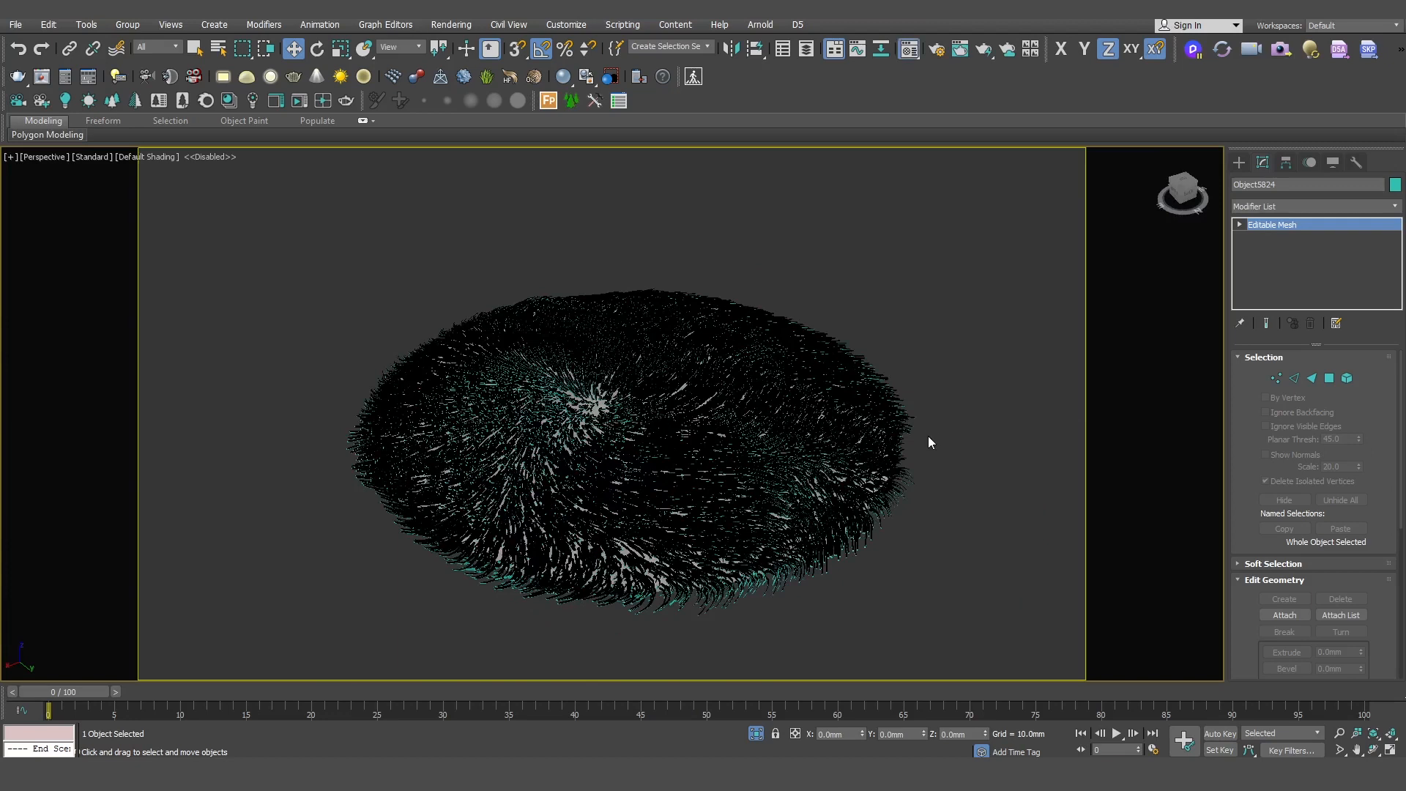
key("m")
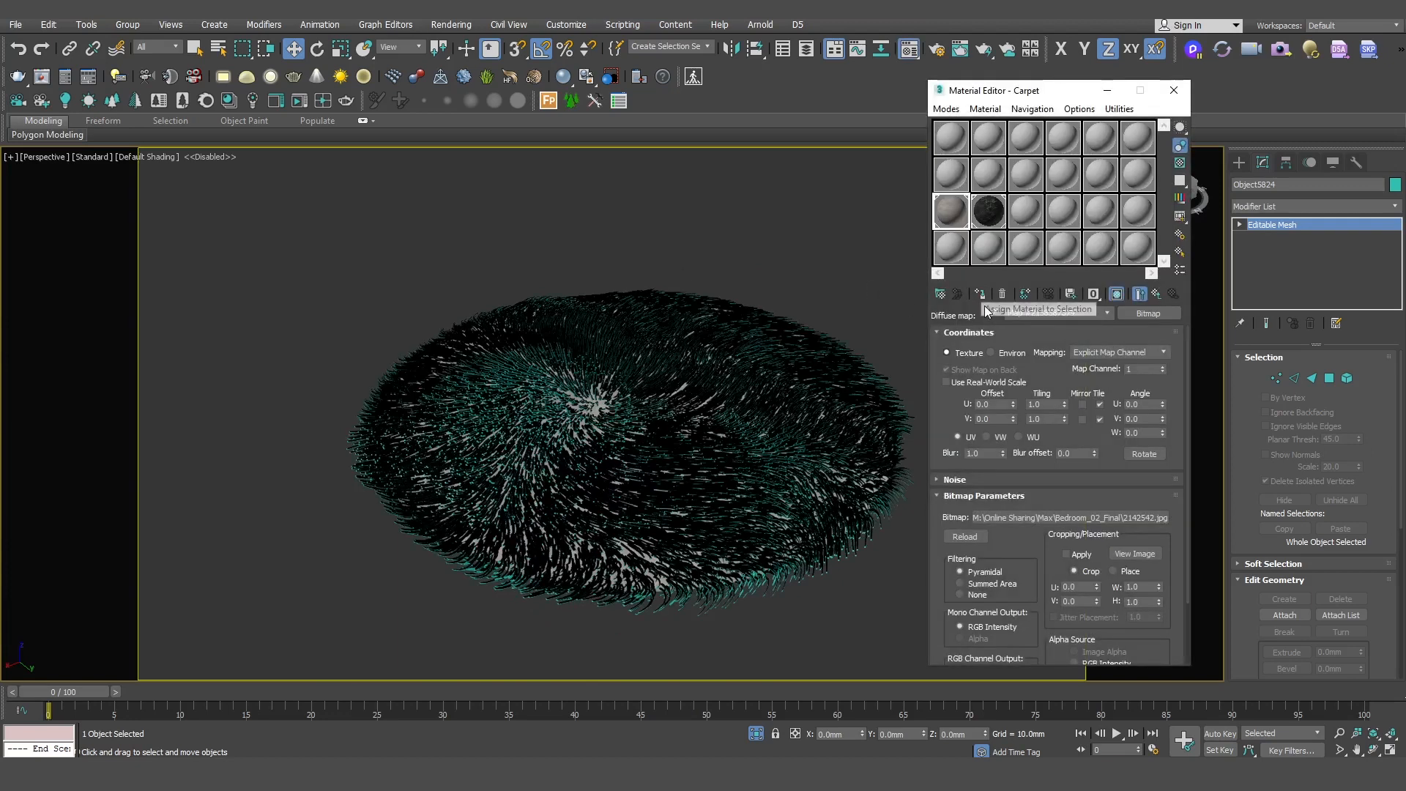
left_click(980, 293)
scroll(553, 416, "up", 4)
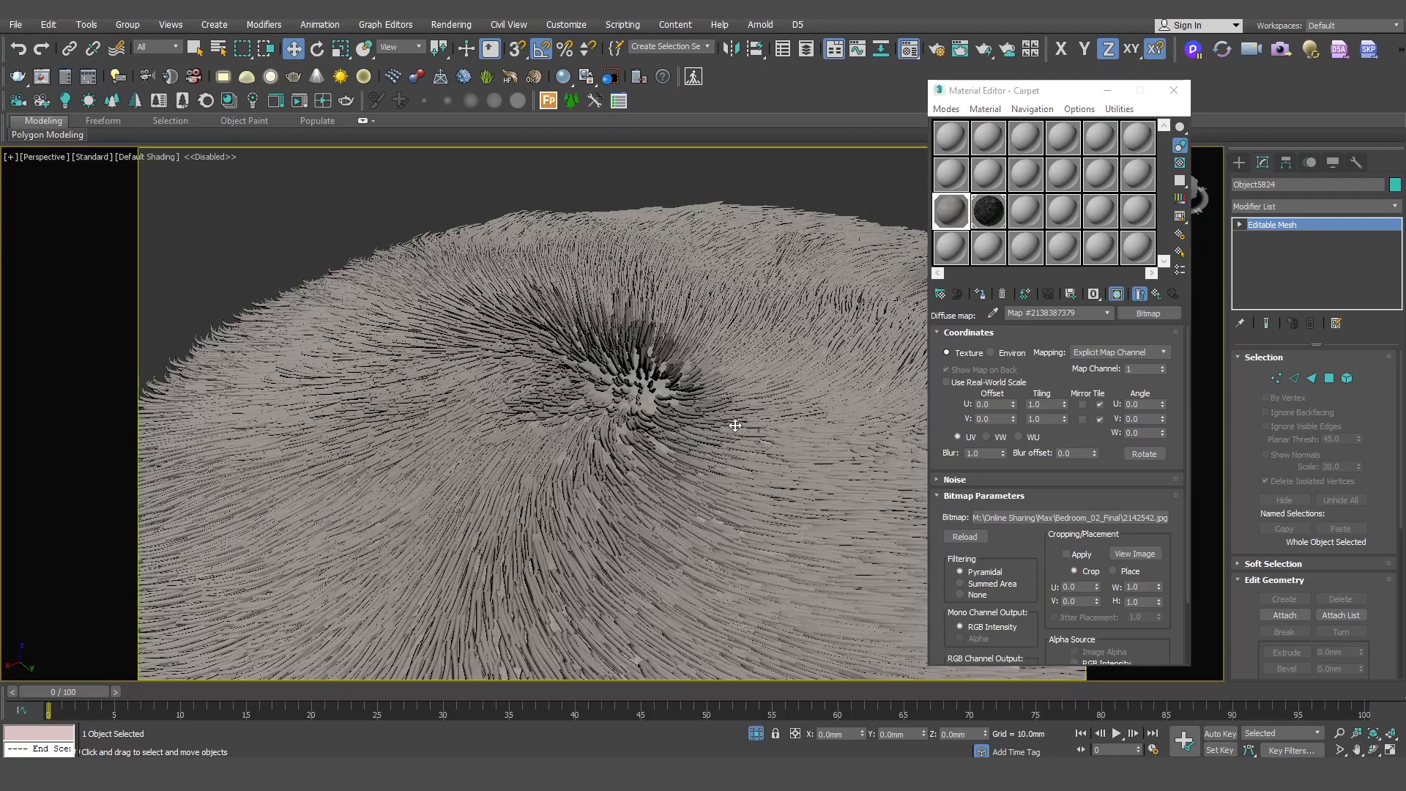
Step: Display the edges on the fur mesh and convert it to an Editable Poly
scroll(774, 446, "down", 3)
middle_click_drag(773, 446, 721, 476, "alt")
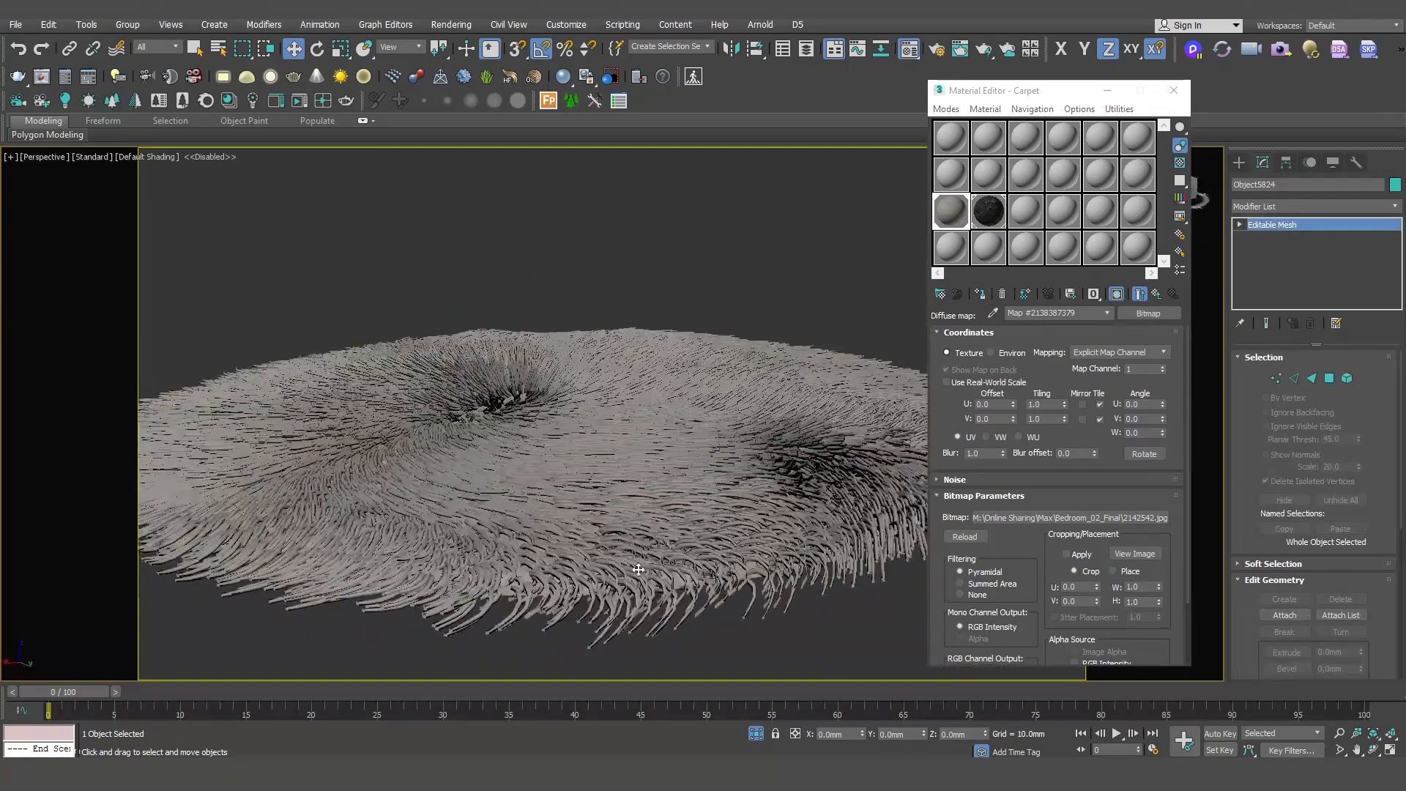
scroll(639, 569, "up", 4)
key("F4")
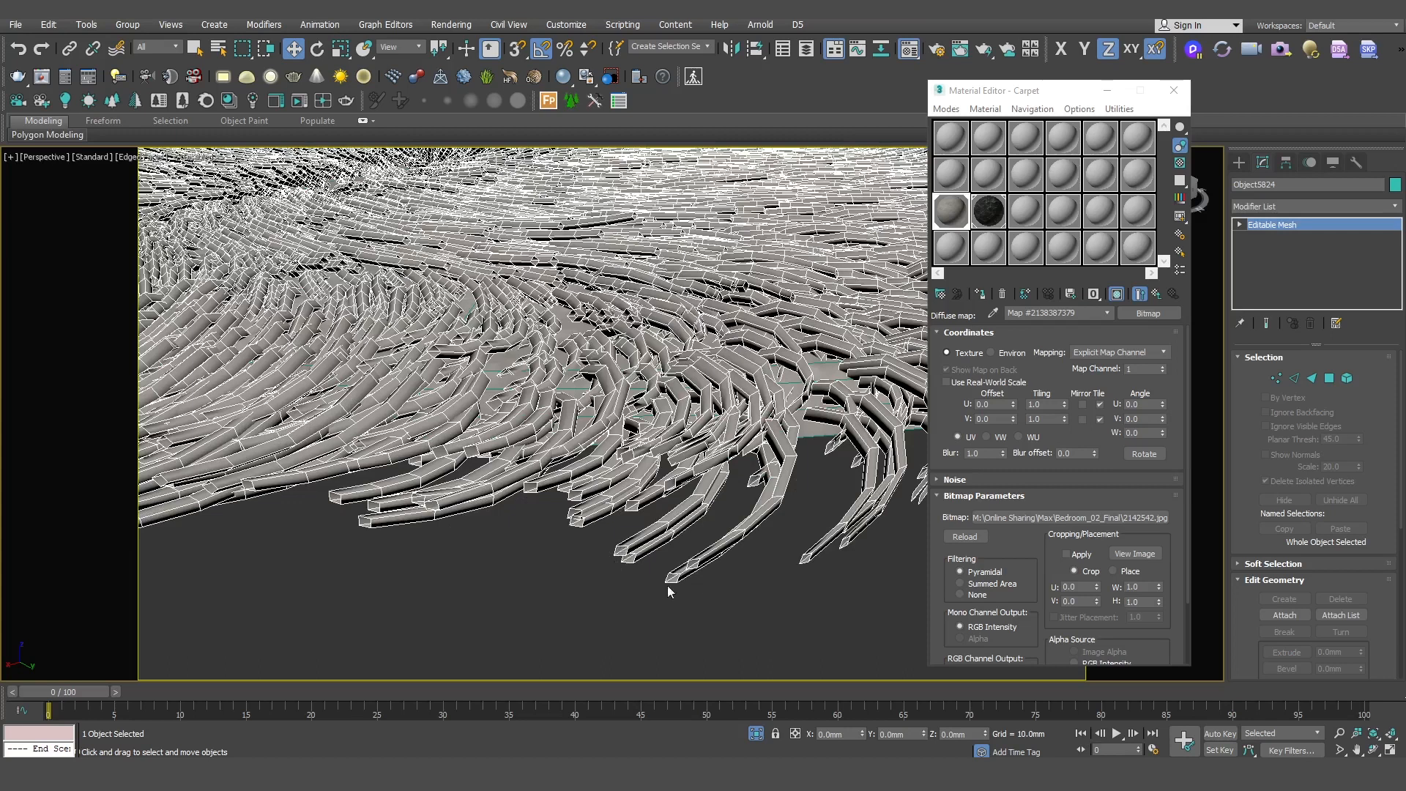
right_click(1294, 229)
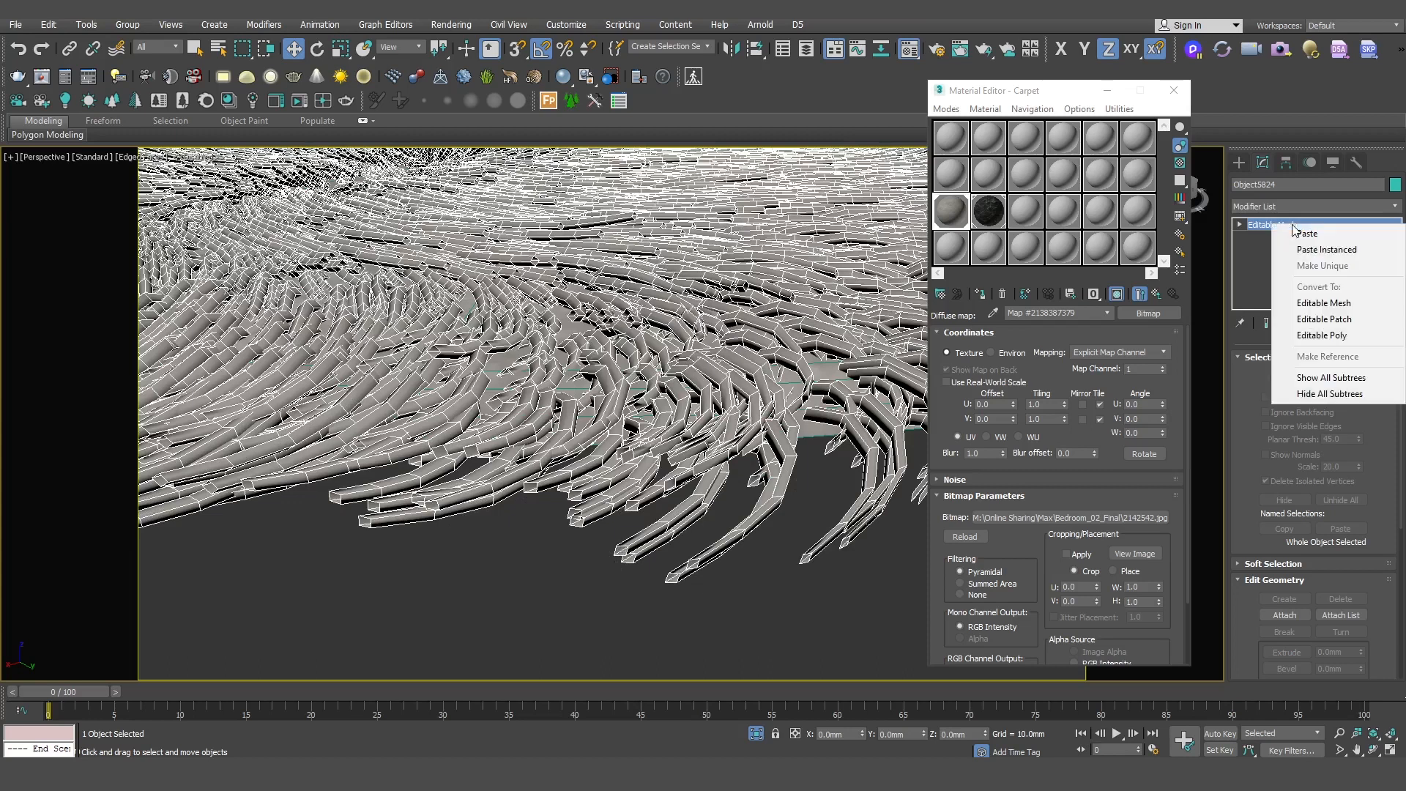
left_click(1342, 342)
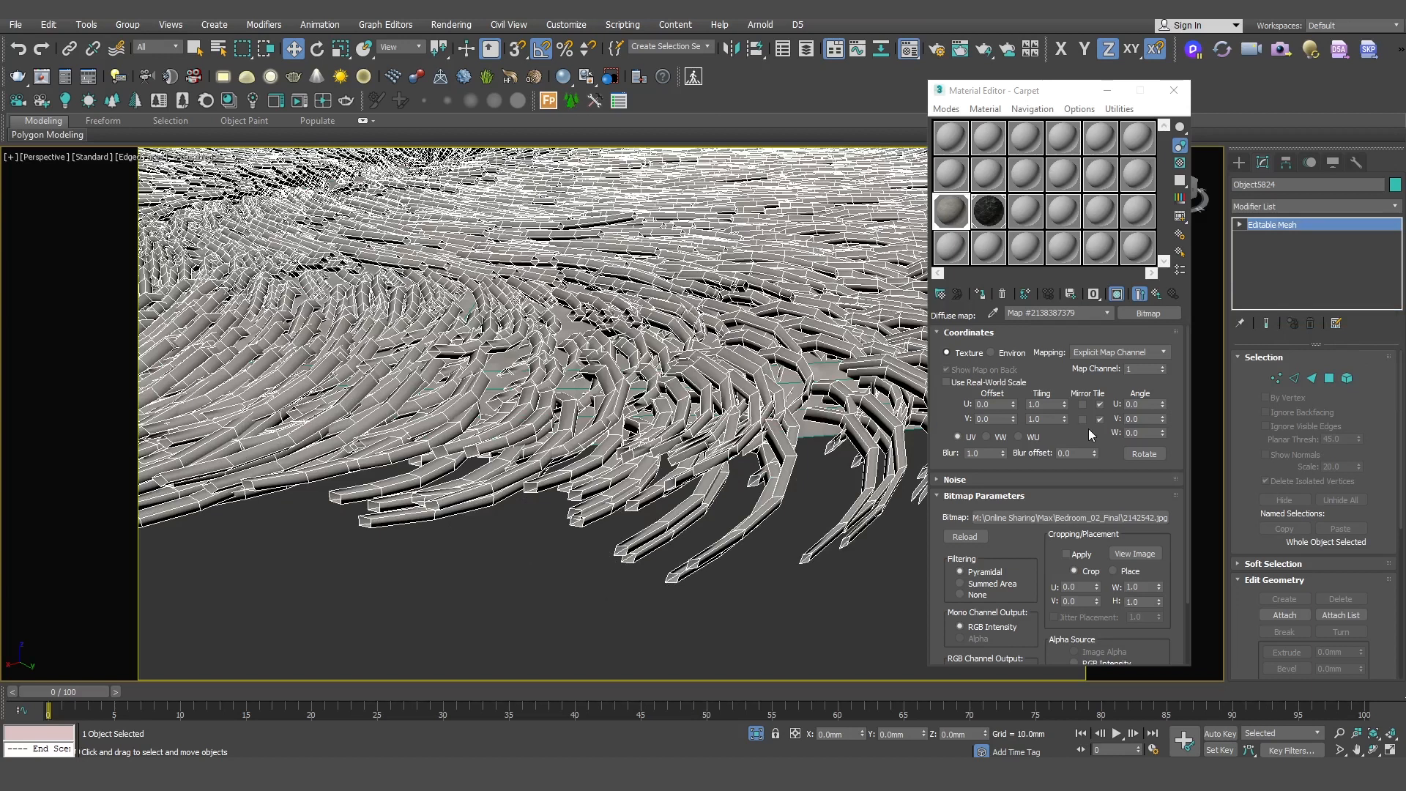
Step: Add a Cap Holes modifier to the fur mesh to close the open strand ends
left_click(1299, 205)
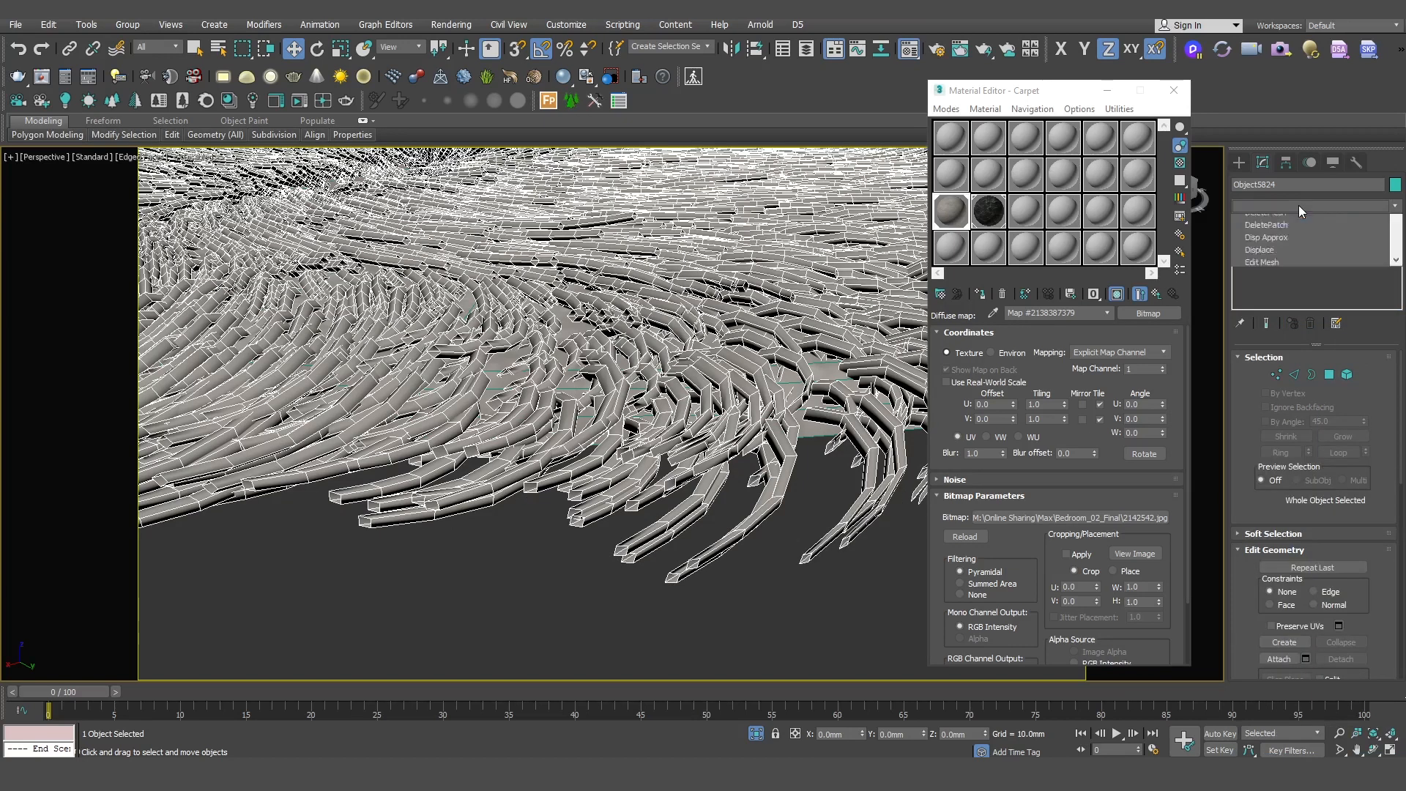
type("ap Holes")
left_click(1298, 222)
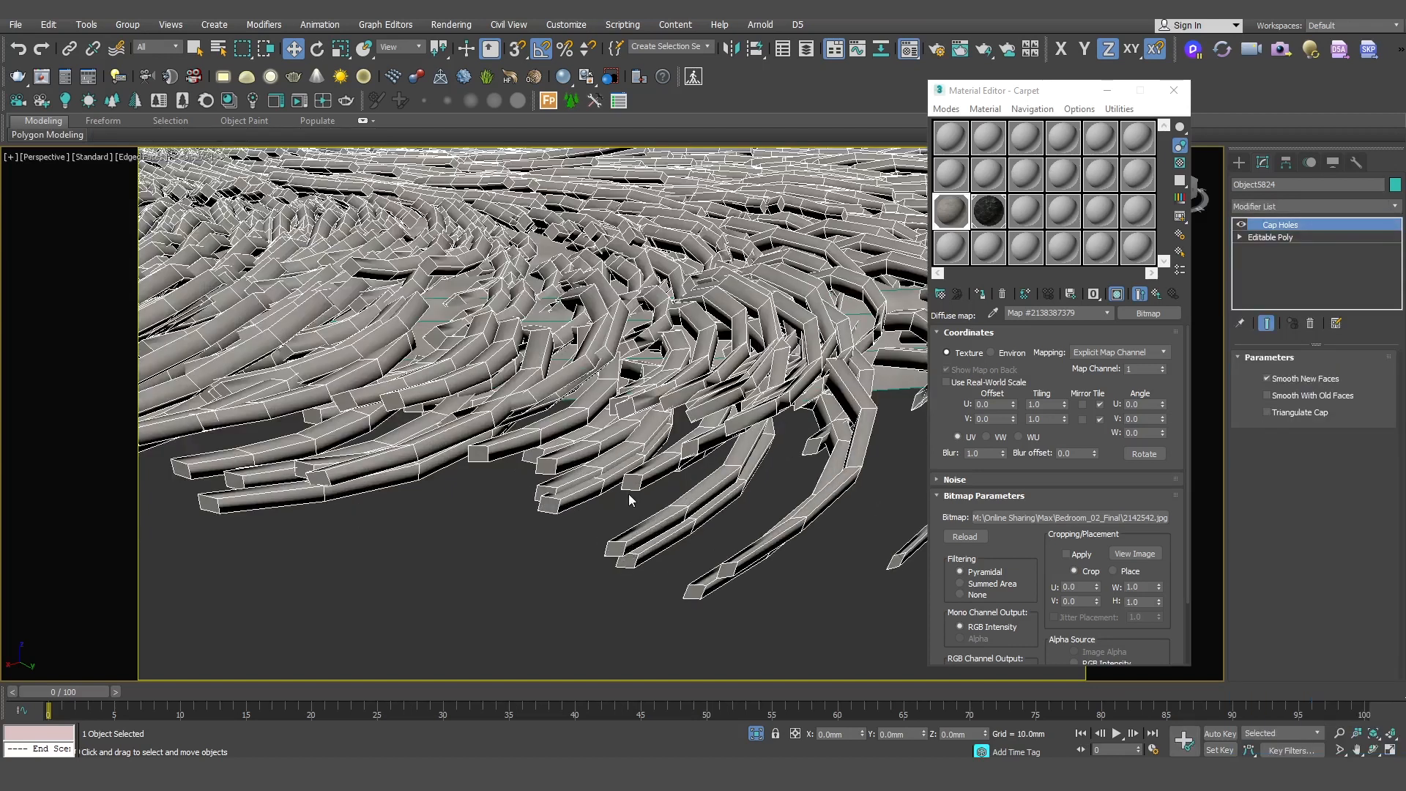
Step: Add a TurboSmooth modifier to the capped fur mesh and turn off the edge display
left_click(1319, 206)
type("tu")
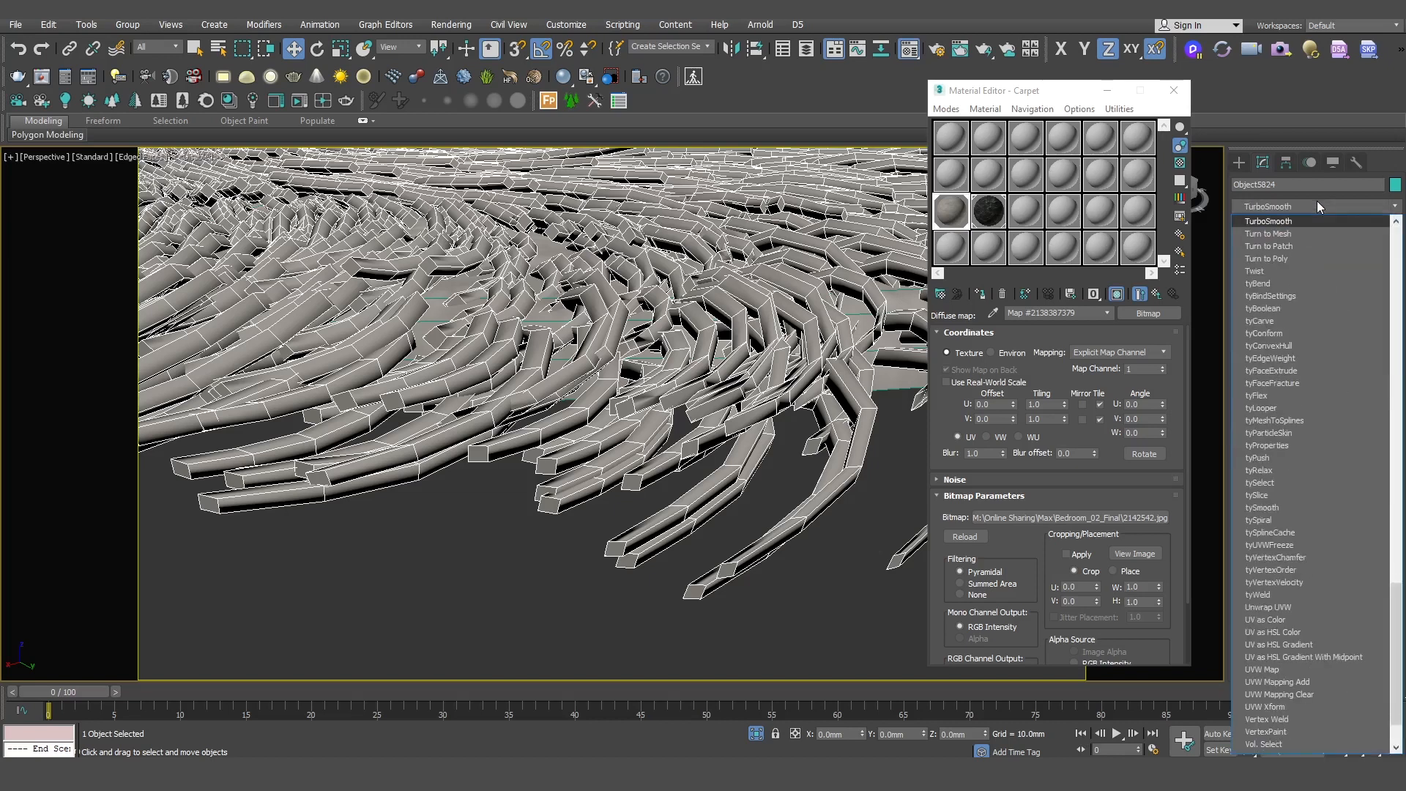
key("Return")
key("F4")
scroll(630, 409, "down", 2)
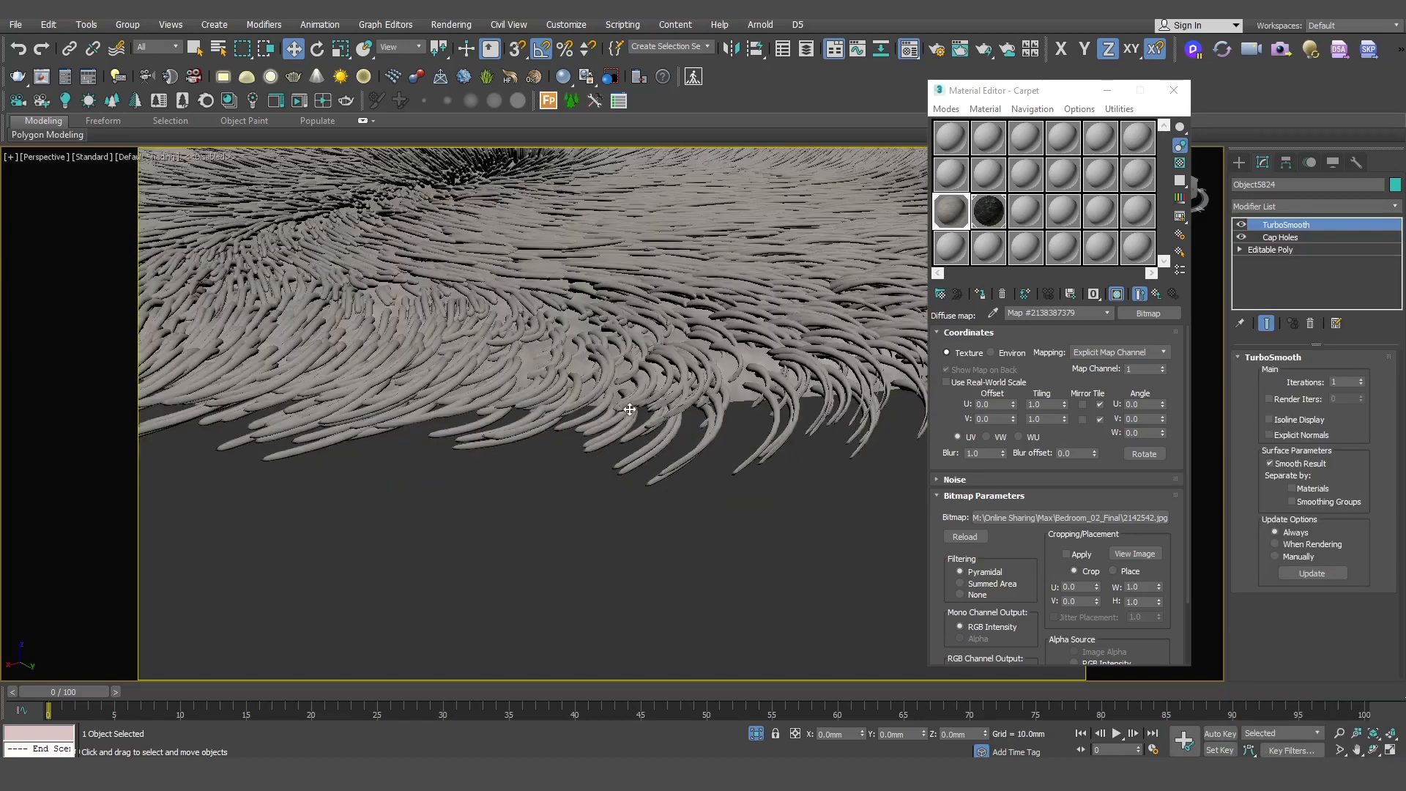
scroll(678, 291, "down", 5)
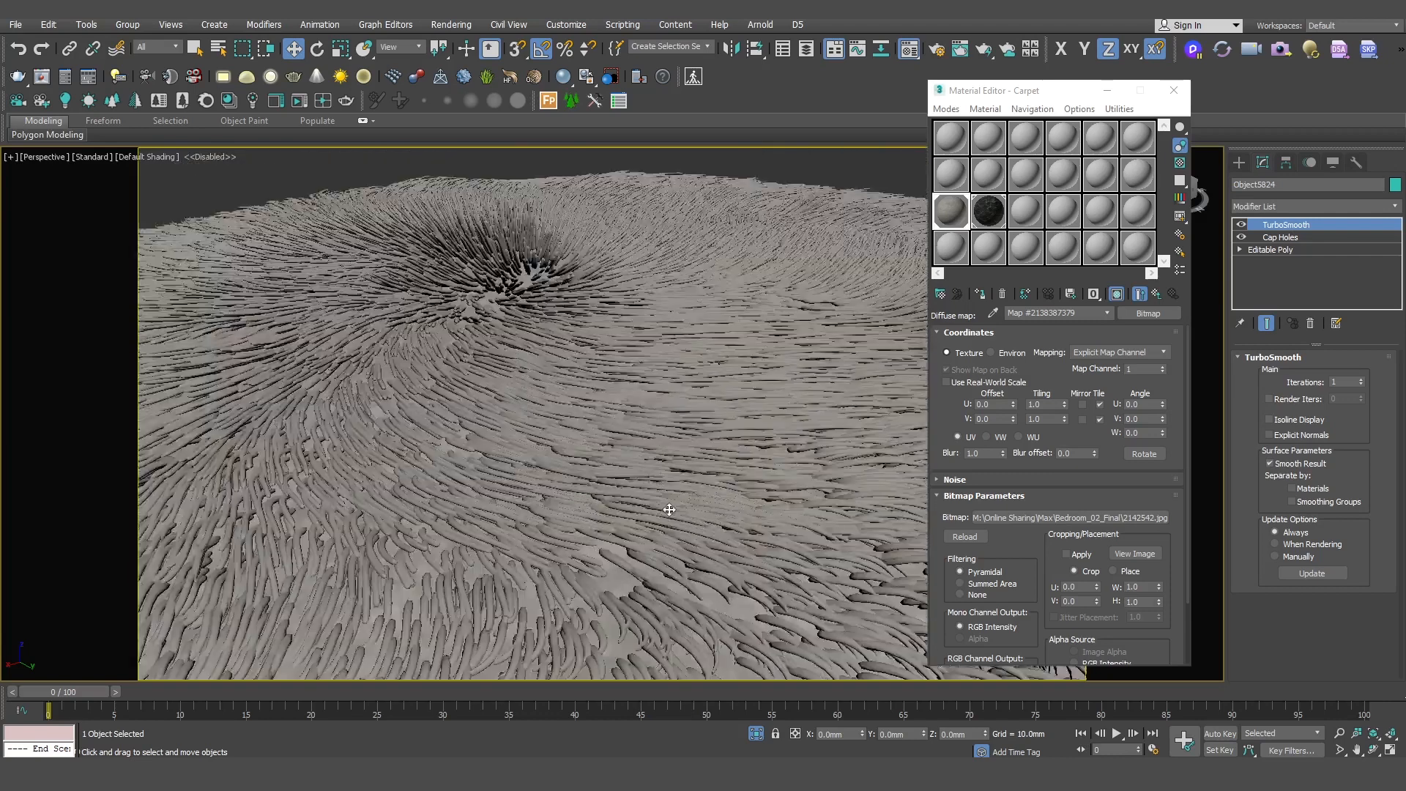
middle_click_drag(666, 502, 736, 429)
scroll(664, 484, "down", 1)
scroll(737, 429, "up", 1)
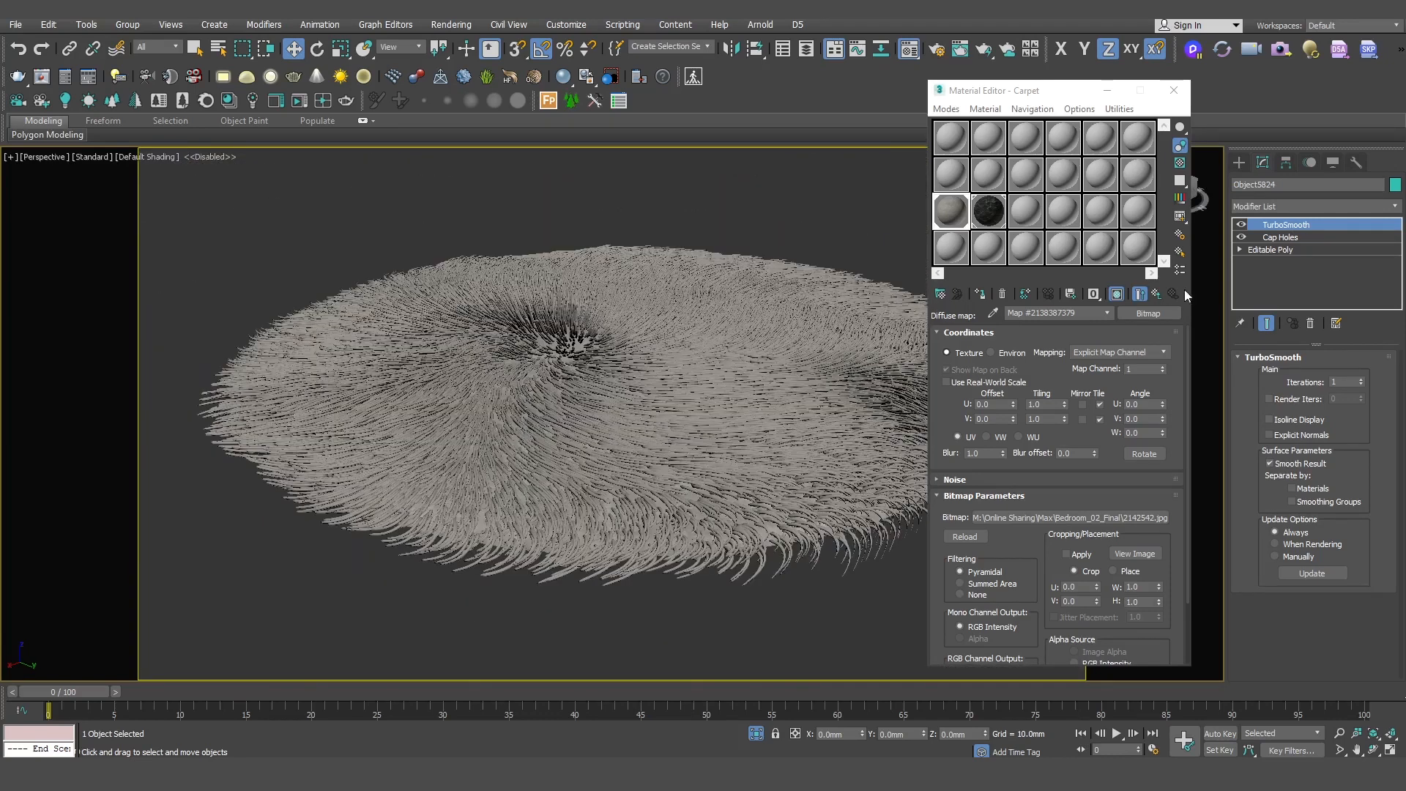
Step: Add a UVW Map modifier to the fur mesh and uniformly scale down its planar gizmo
left_click(1282, 205)
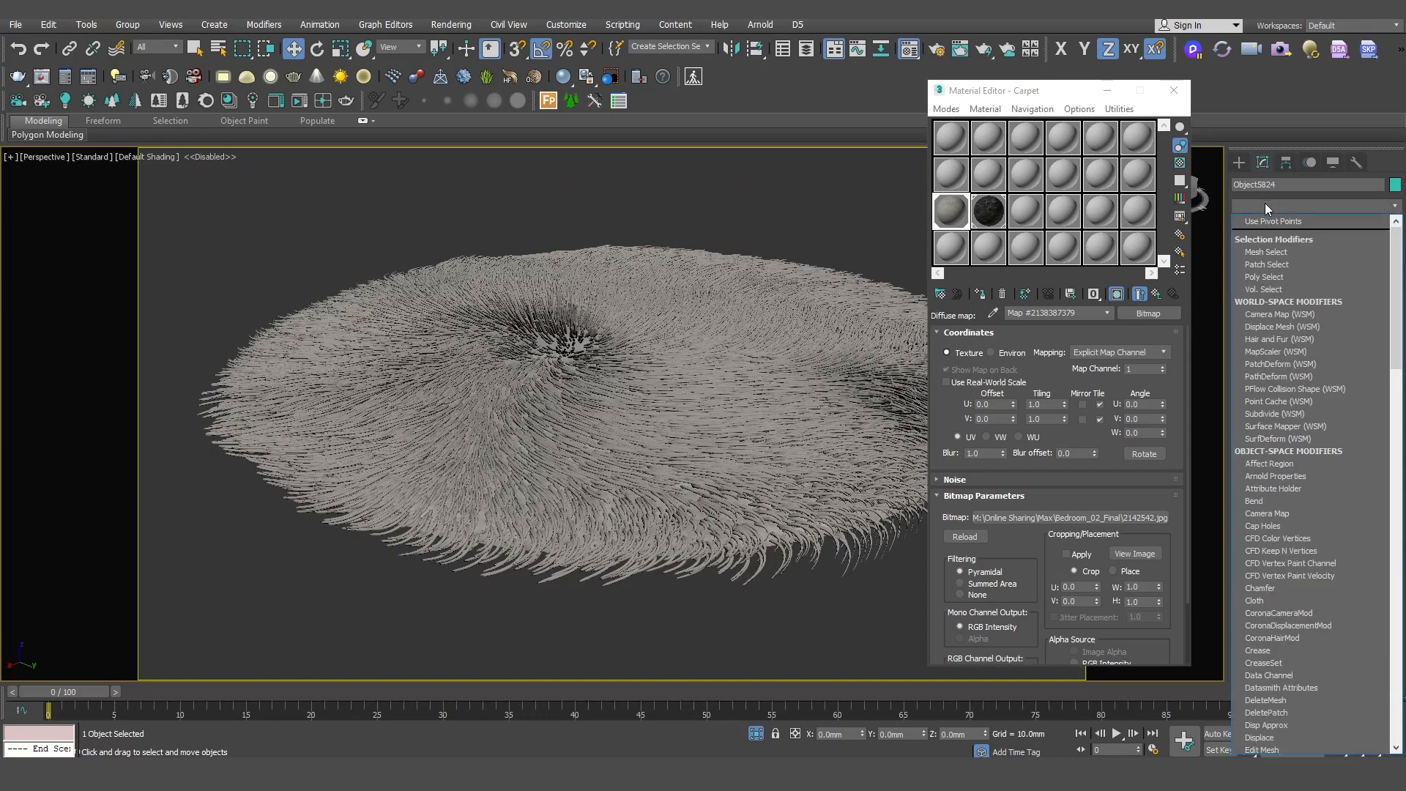
type("uvw")
key("Return")
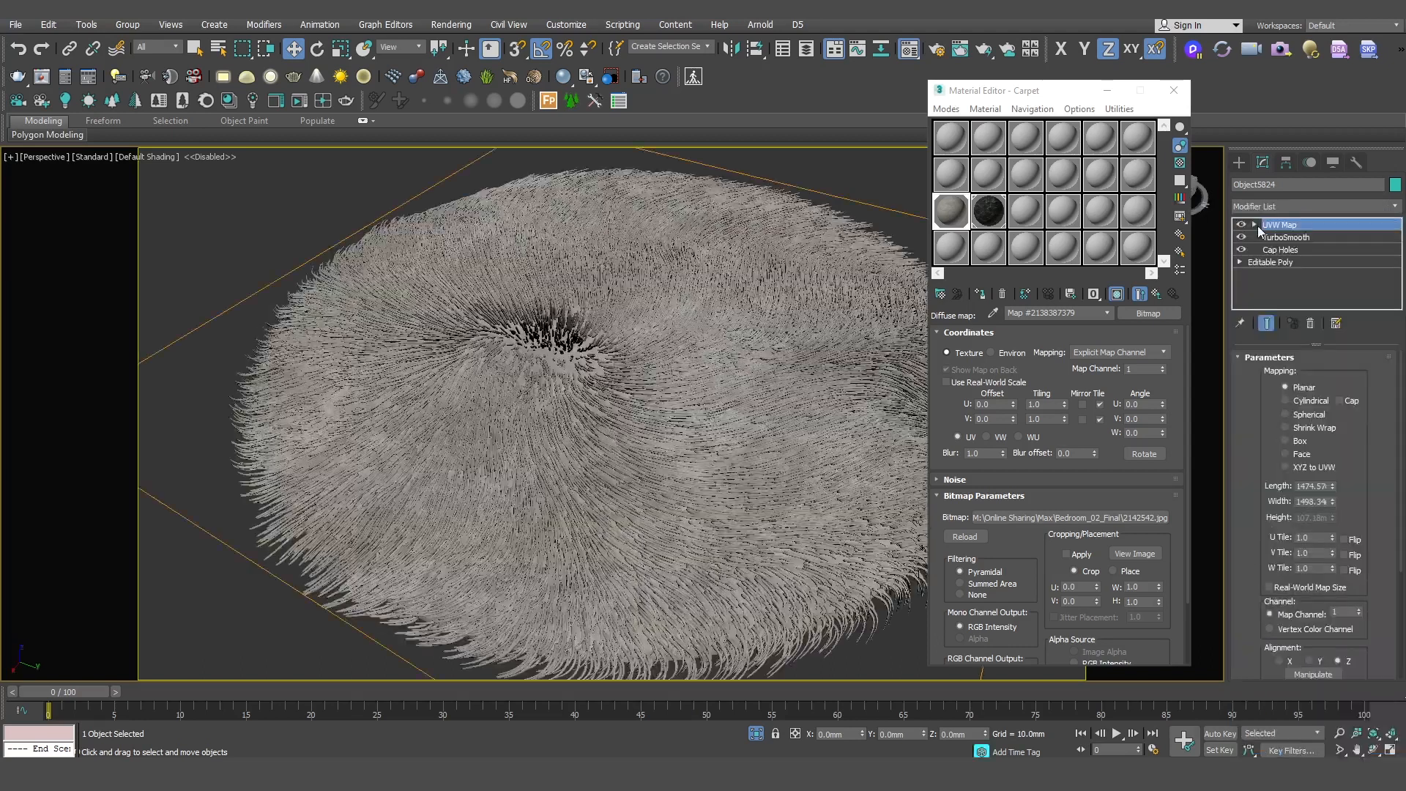
left_click(1303, 238)
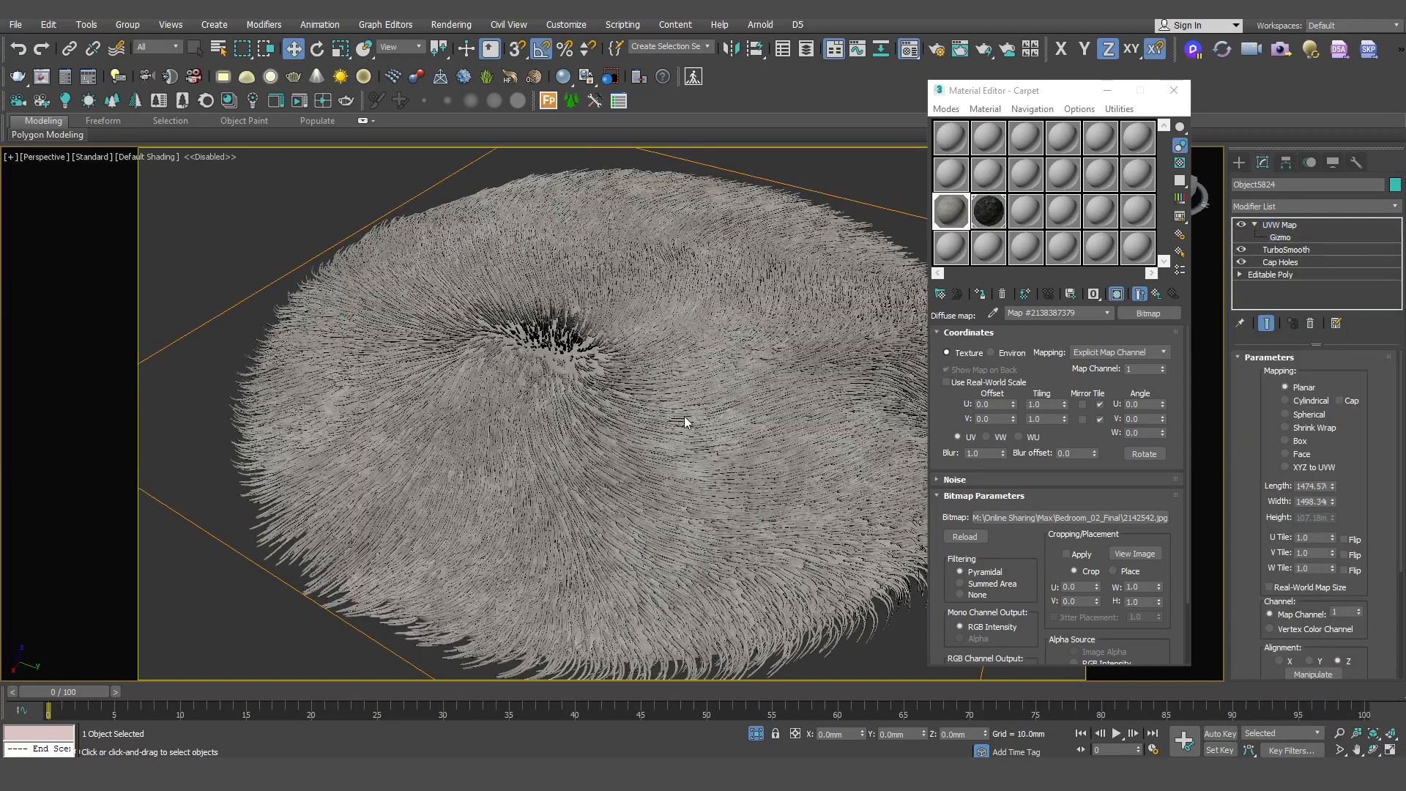
key("r")
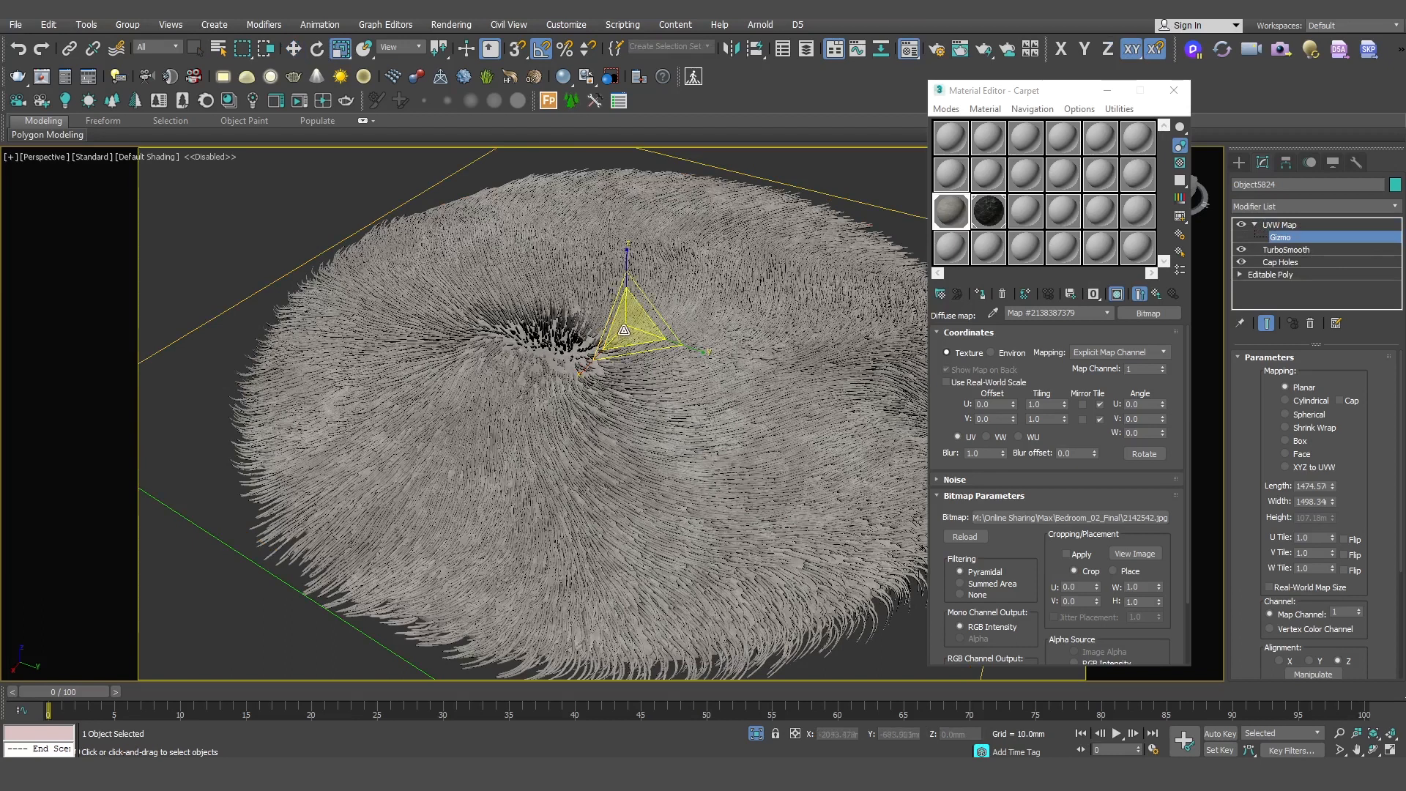
left_click_drag(630, 320, 650, 380)
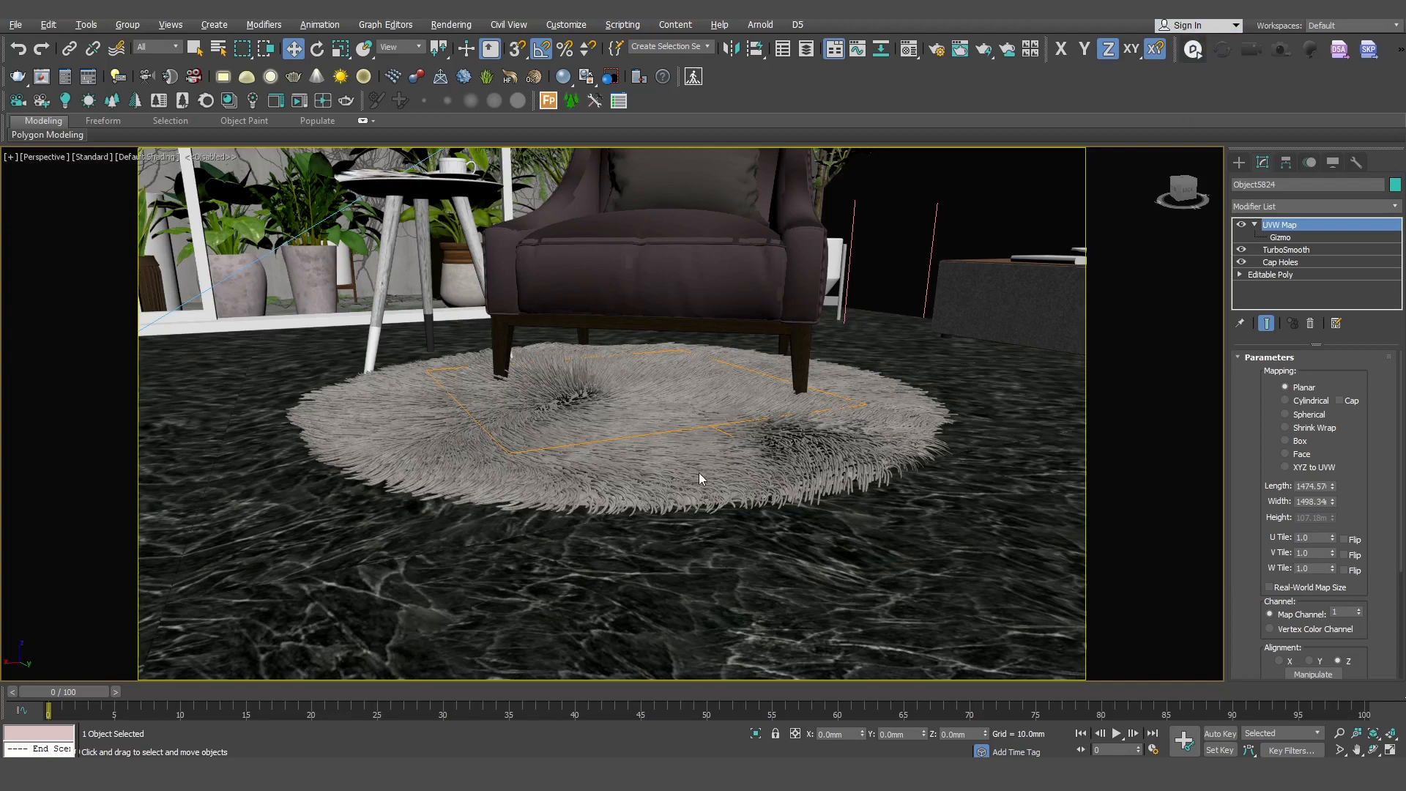
Step: Sync the scene to D5 Render and examine the fur rug beneath the armchair there
left_click(1192, 50)
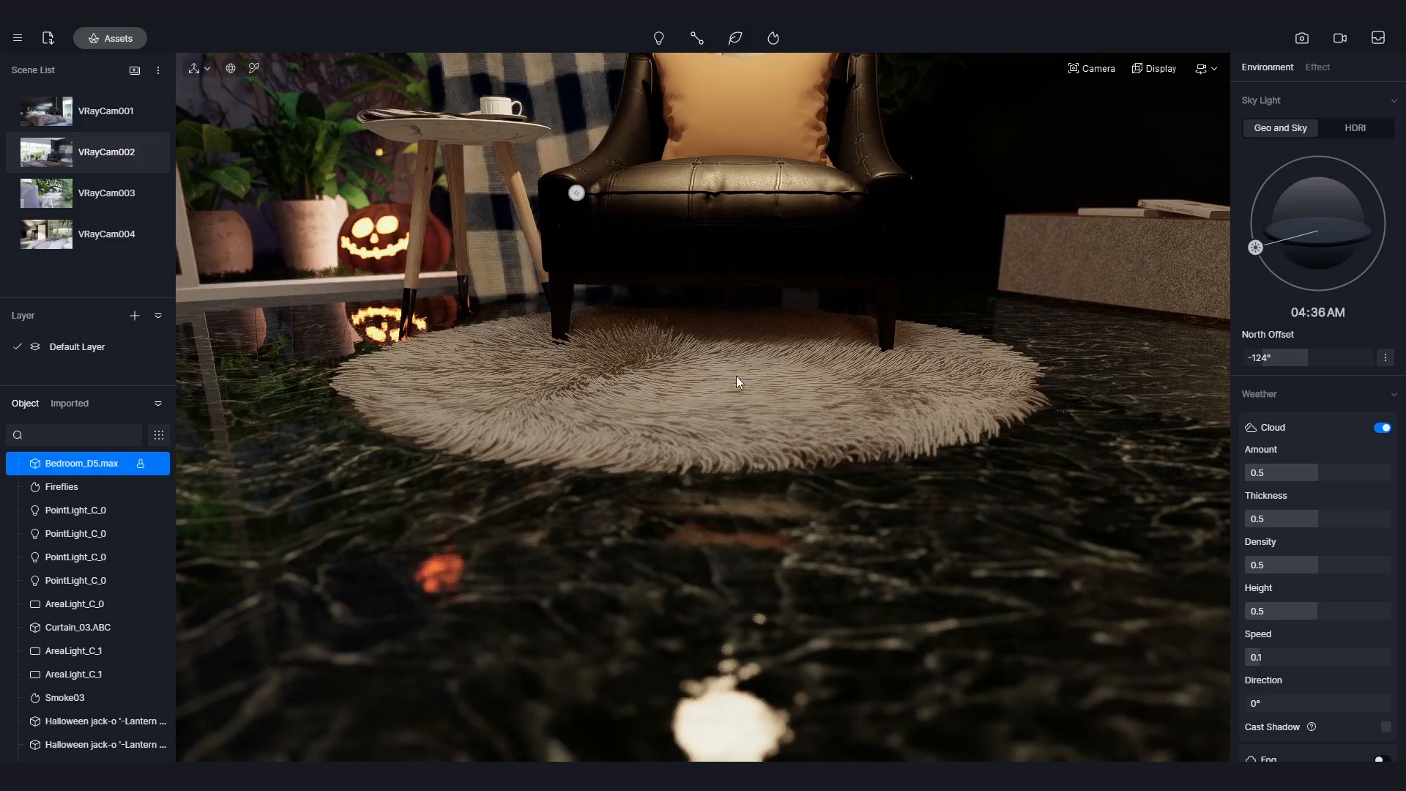
key("d")
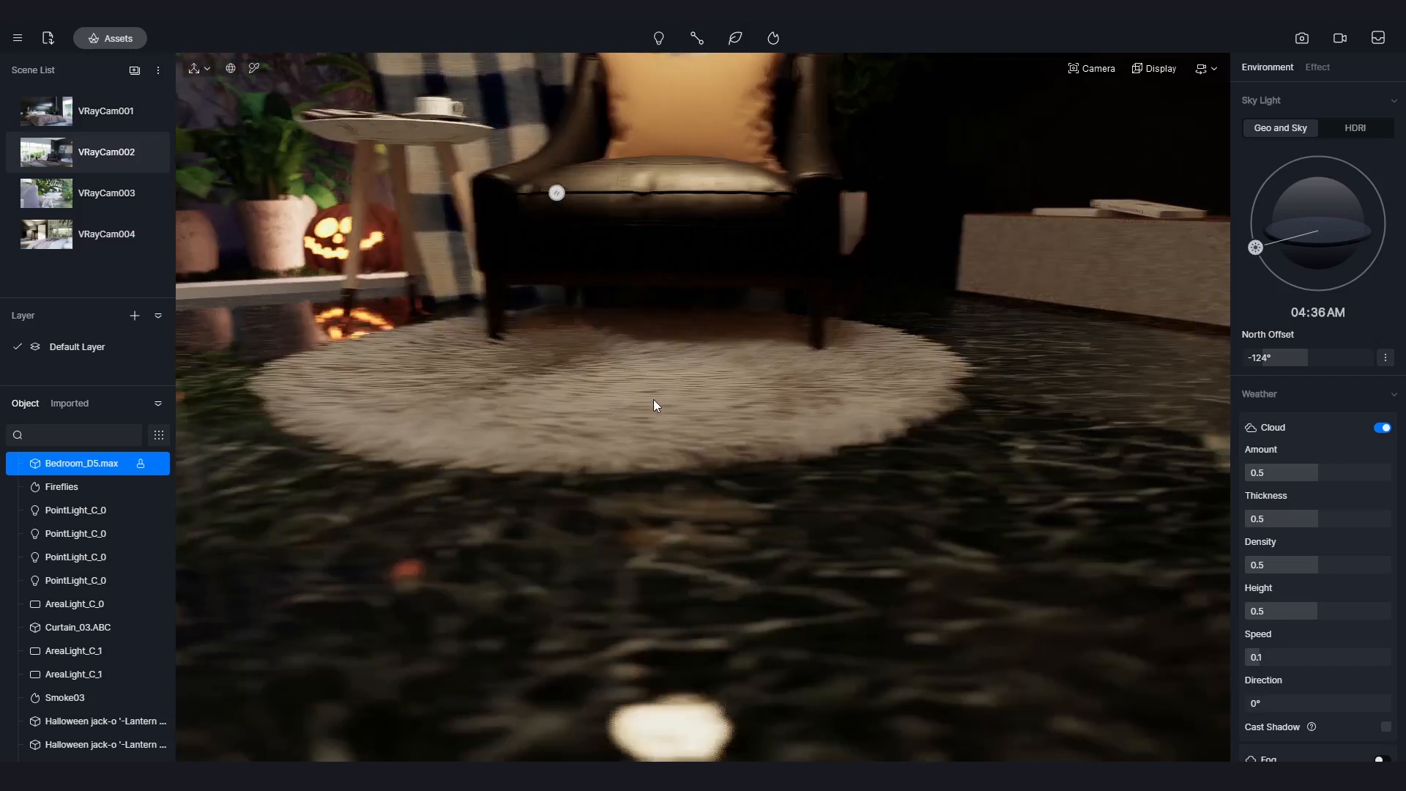
key("a")
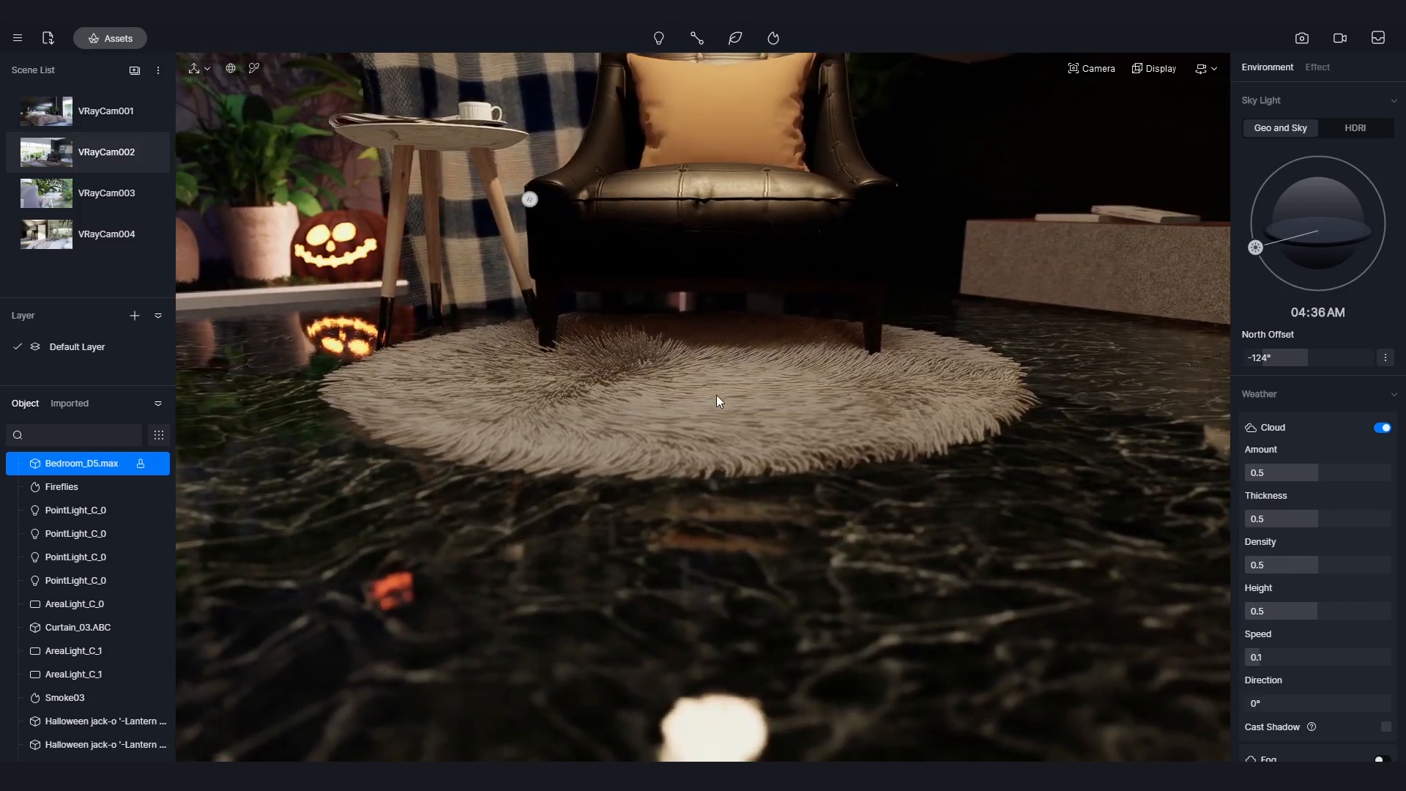